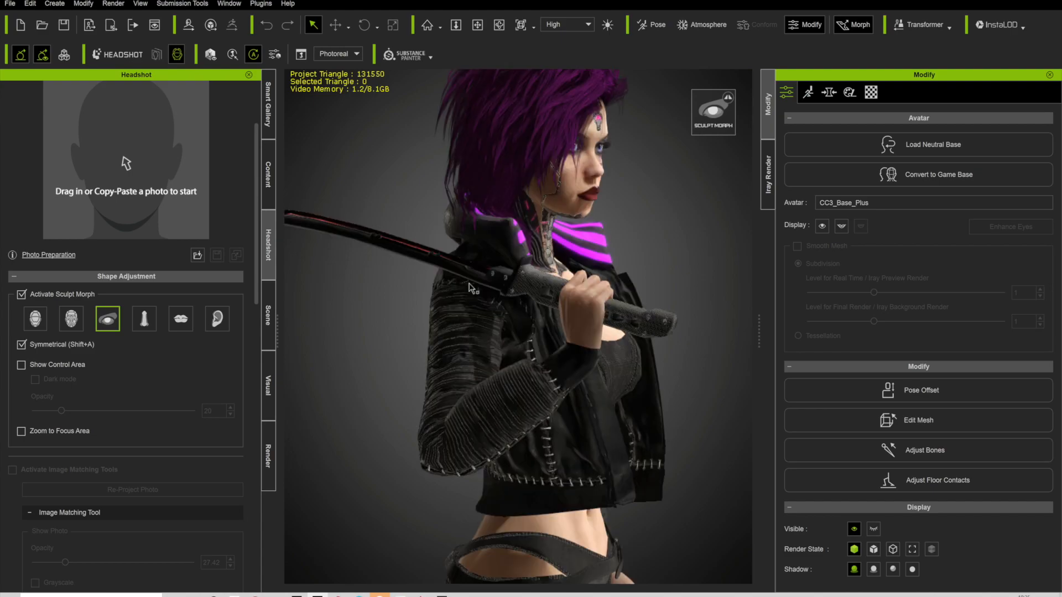
Examine the posed character's sword grip, hand and ribbed jacket sleeve from several angles
right_drag(470, 281, 500, 269)
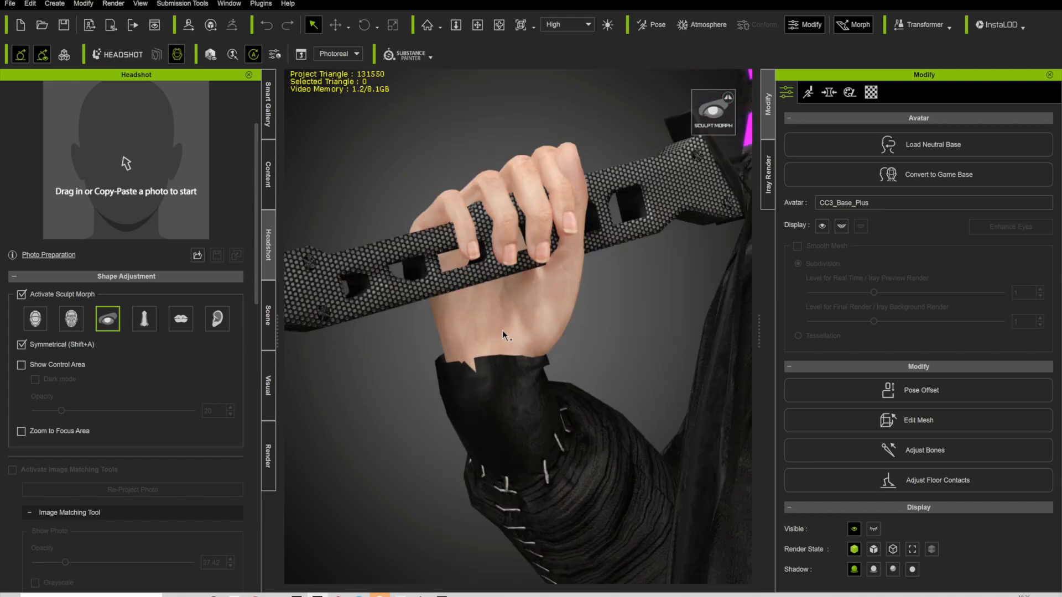
scroll(502, 330, down, 2)
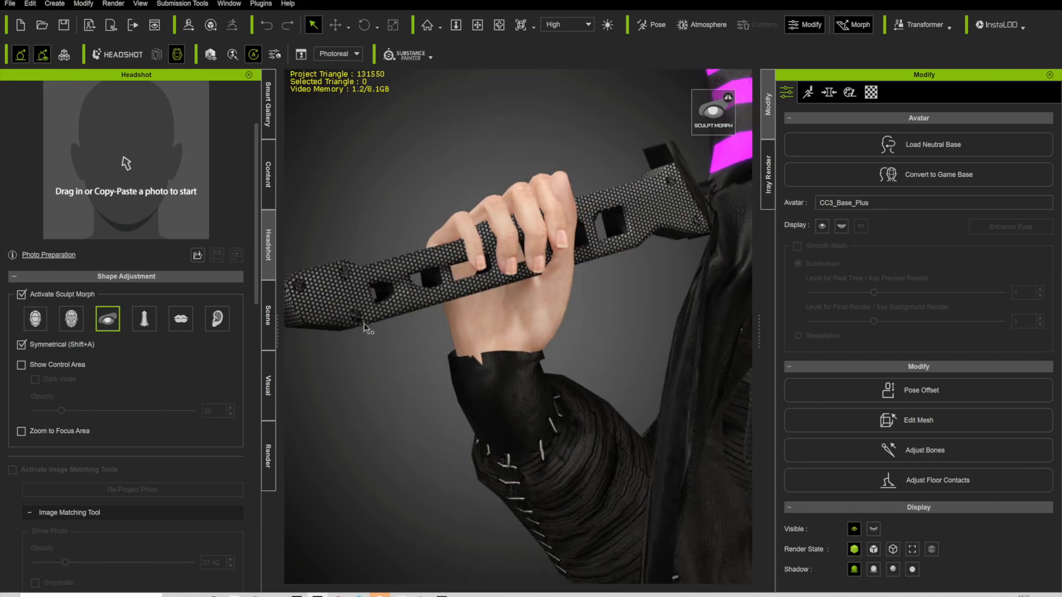
right_drag(356, 318, 440, 319)
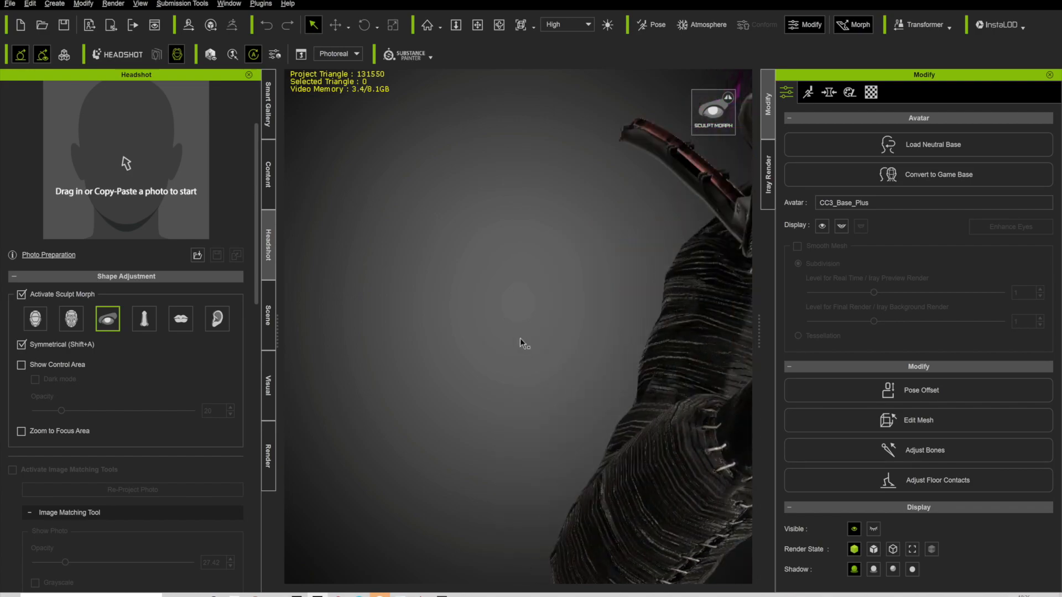
scroll(615, 307, down, 5)
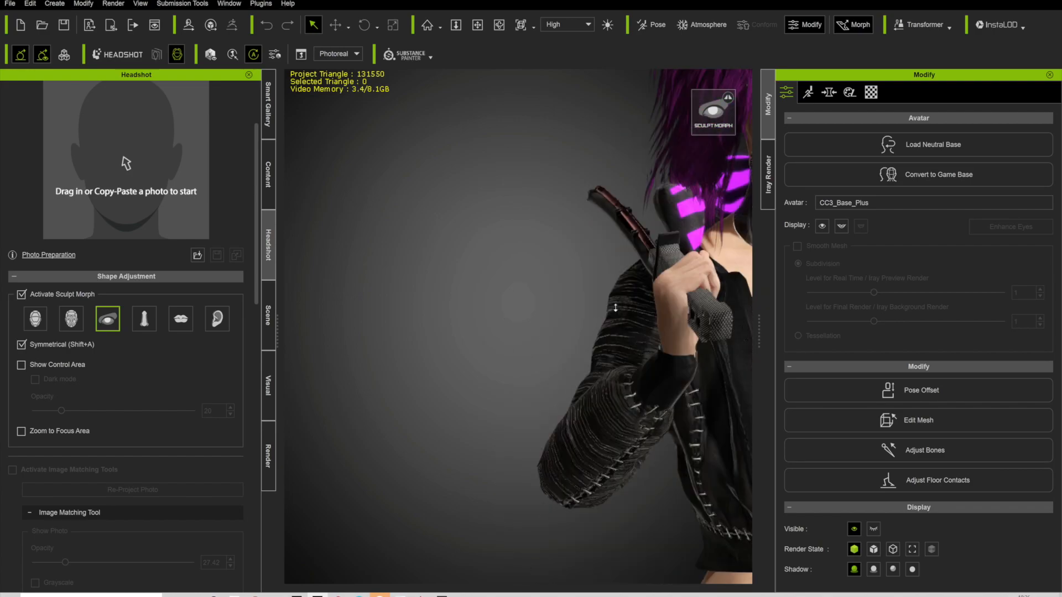
middle_drag(604, 291, 540, 285)
right_drag(541, 285, 605, 308)
middle_drag(603, 303, 436, 287)
scroll(436, 287, down, 3)
right_drag(538, 287, 430, 241)
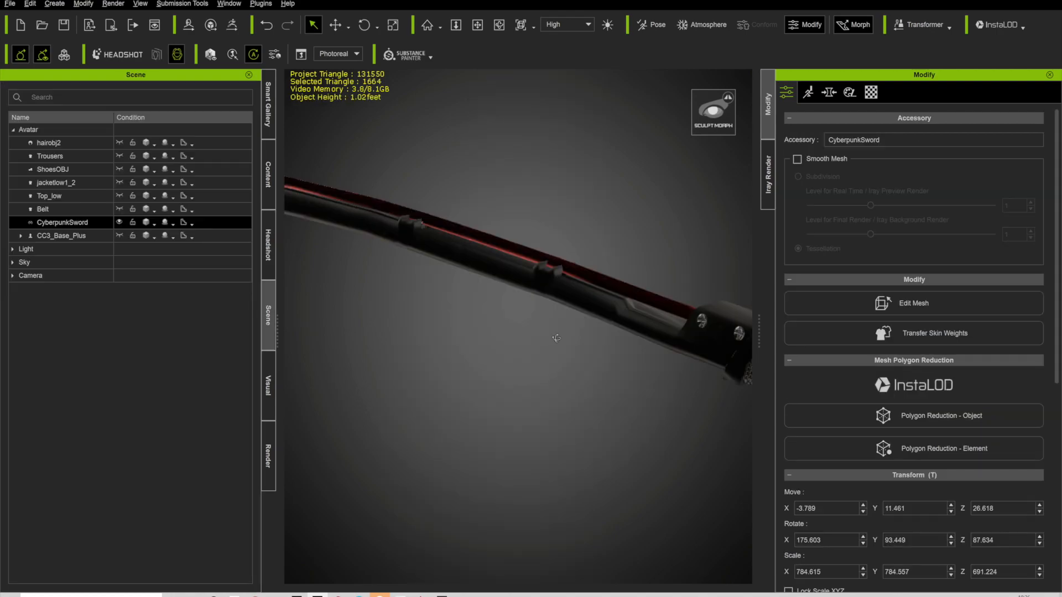
Inspect the isolated CyberpunkSword accessory from blade to handle
mouse_move(557, 336)
right_down()
mouse_move(542, 308)
mouse_move(638, 300)
mouse_move(645, 403)
mouse_move(596, 382)
mouse_move(604, 147)
mouse_move(539, 260)
right_up()
middle_drag(393, 133, 598, 381)
right_drag(406, 297, 539, 284)
right_drag(533, 234, 531, 346)
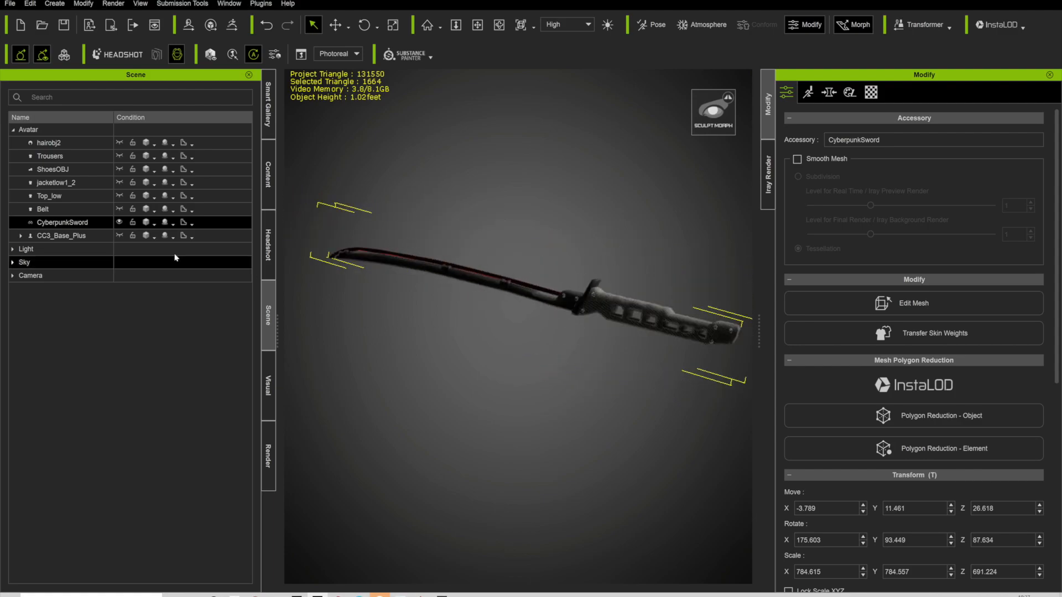
Hide the CyberpunkSword, show only the jacketlow1_2 jacket and look at it up close
click(120, 223)
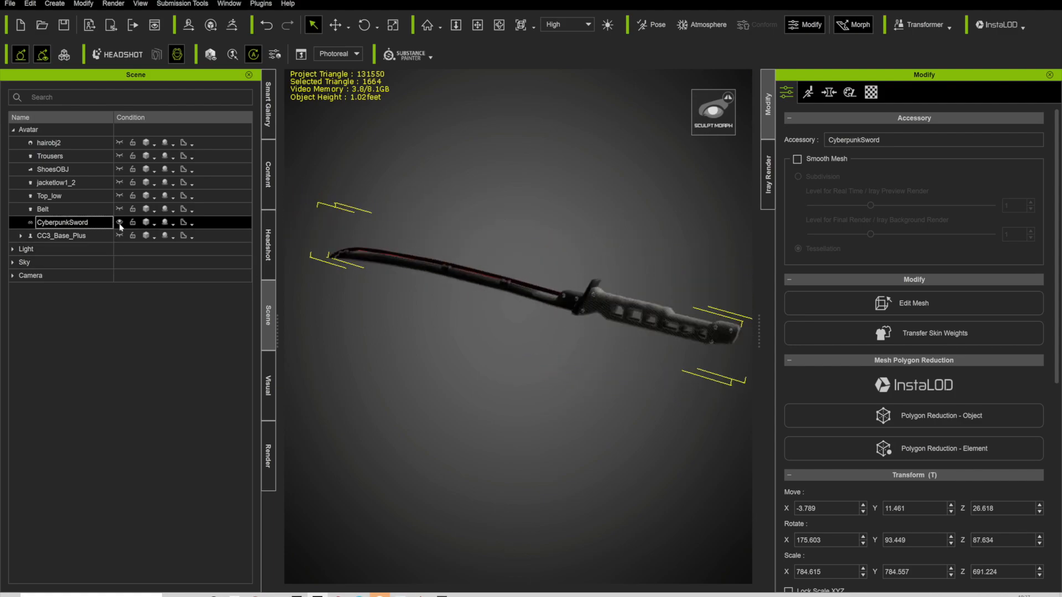
click(118, 183)
right_drag(491, 333, 628, 319)
middle_drag(507, 304, 514, 320)
scroll(513, 320, up, 3)
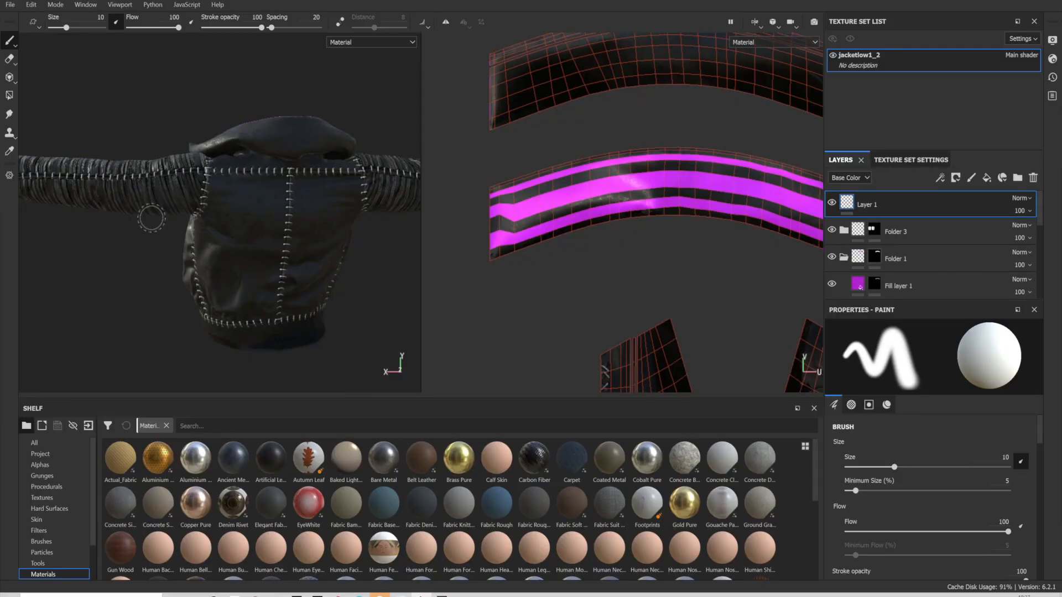
In Substance Painter, examine the jacket's back and sleeve with its textures and with the layers hidden
scroll(155, 216, up, 3)
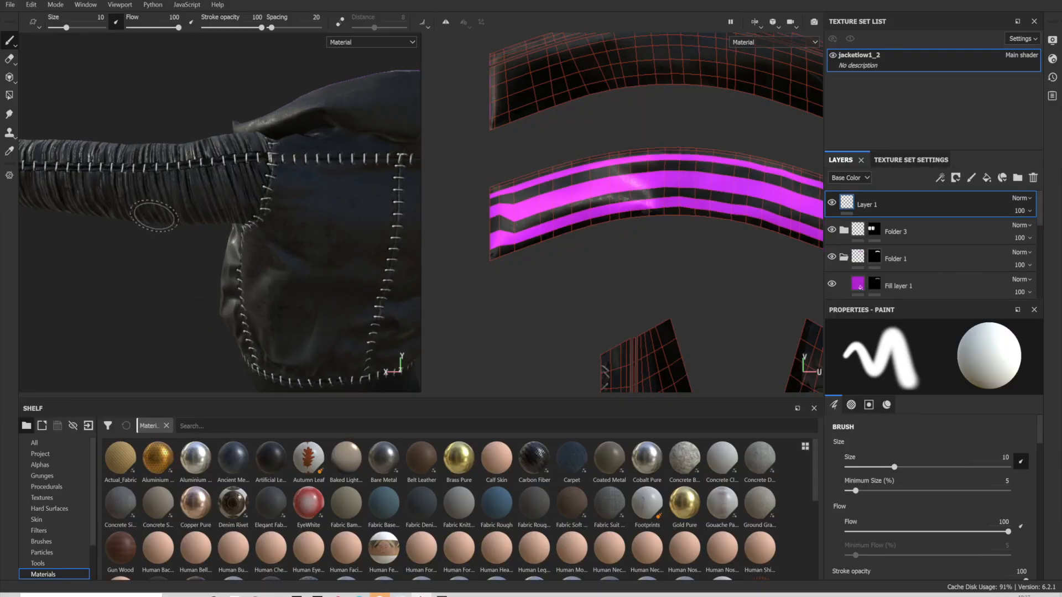
scroll(155, 215, down, 1)
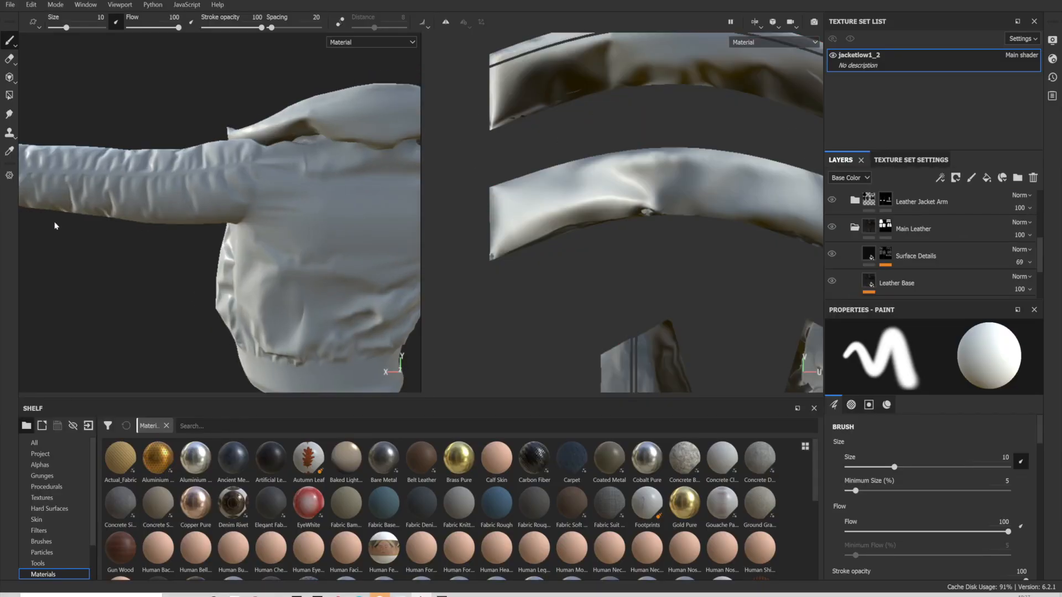
alt+drag(54, 226, 215, 162)
scroll(855, 210, up, 3)
Make the Jacket layer folder visible and check its leather material along the sleeve
click(832, 243)
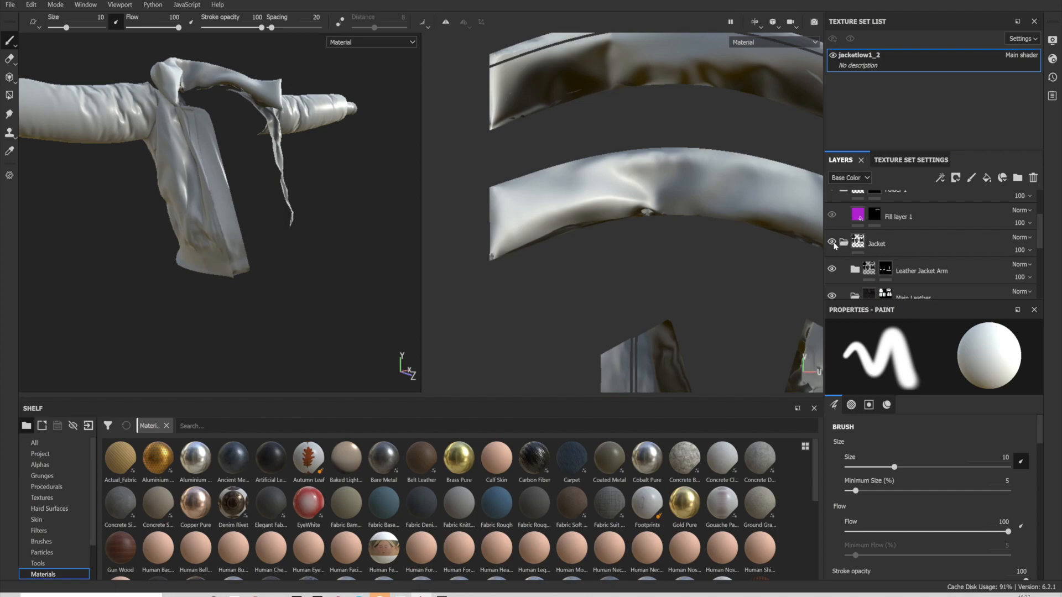
alt+drag(242, 232, 156, 232)
alt+middle_drag(156, 232, 210, 208)
alt+right_drag(210, 208, 204, 184)
alt+middle_drag(61, 186, 220, 192)
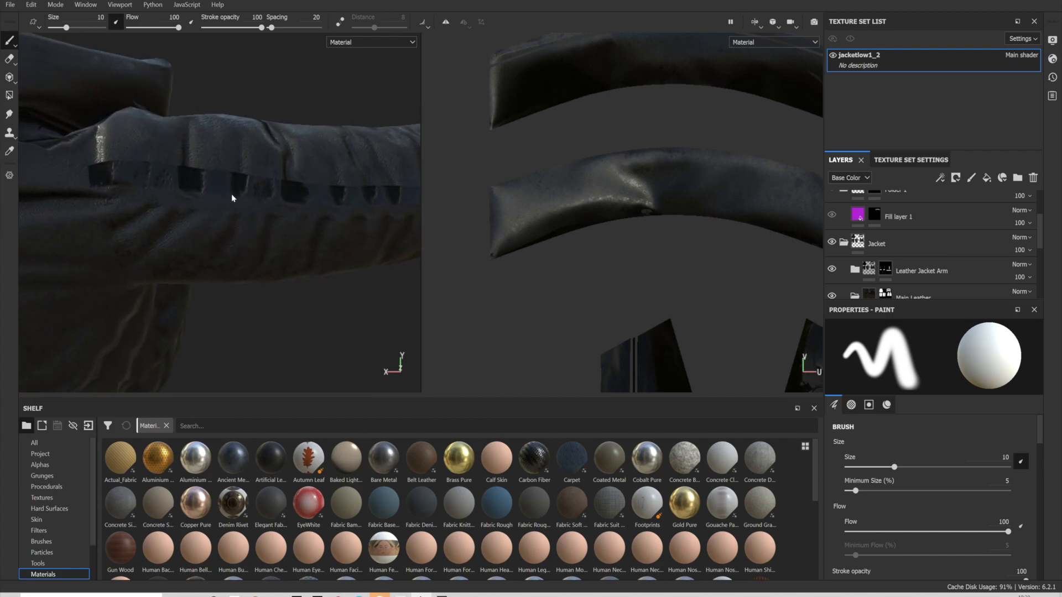
scroll(232, 194, down, 2)
scroll(857, 262, up, 1)
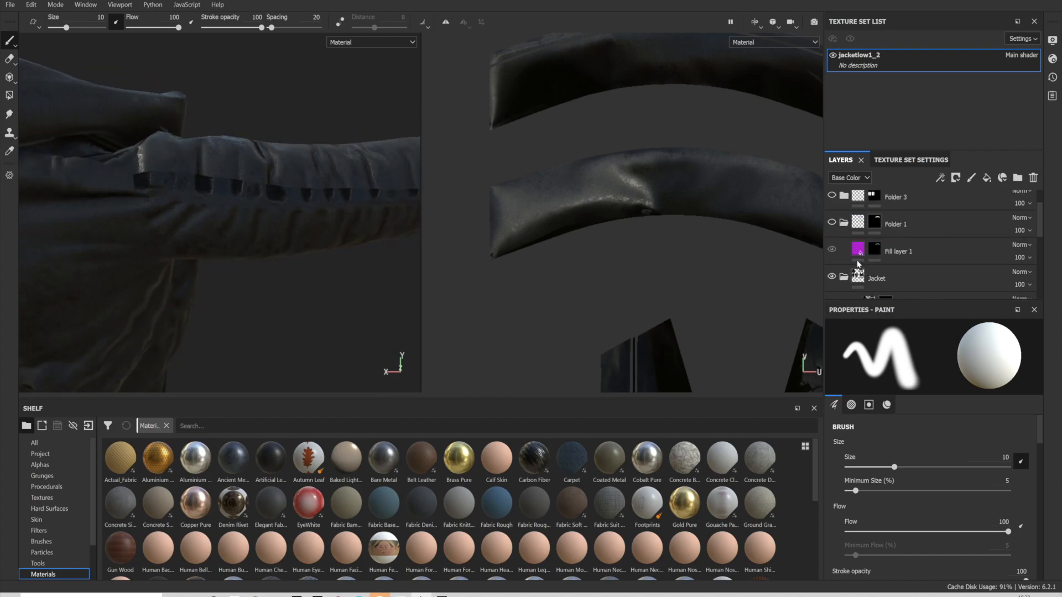
Examine the leather material on the jacket's front panels, hem and collar from several angles
scroll(303, 202, down, 3)
alt+middle_drag(219, 190, 403, 146)
alt+drag(403, 145, 346, 154)
alt+middle_drag(348, 221, 283, 51)
alt+drag(287, 149, 409, 161)
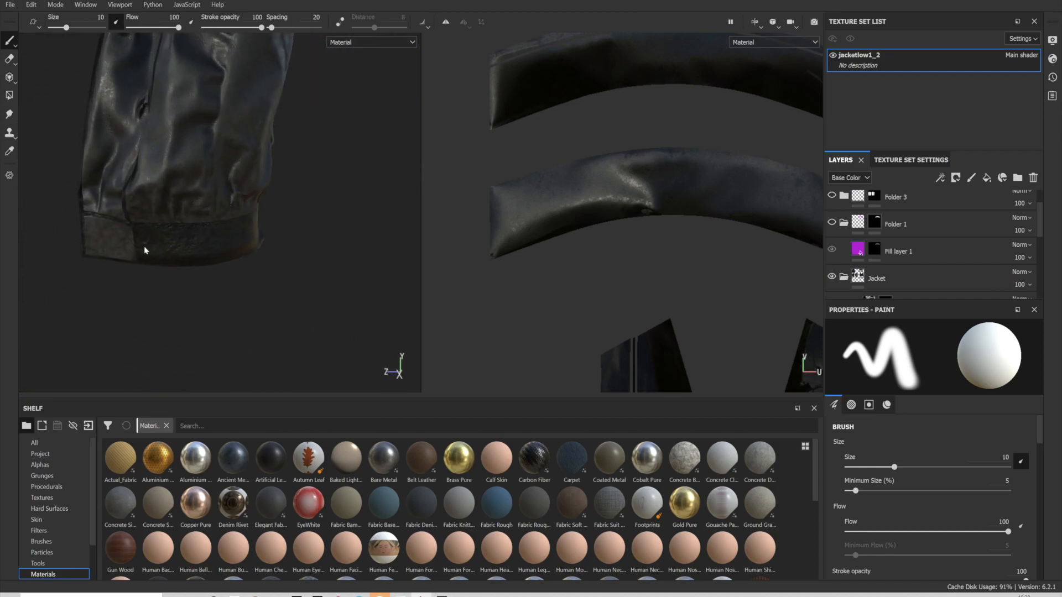
scroll(193, 249, up, 2)
alt+drag(238, 237, 176, 168)
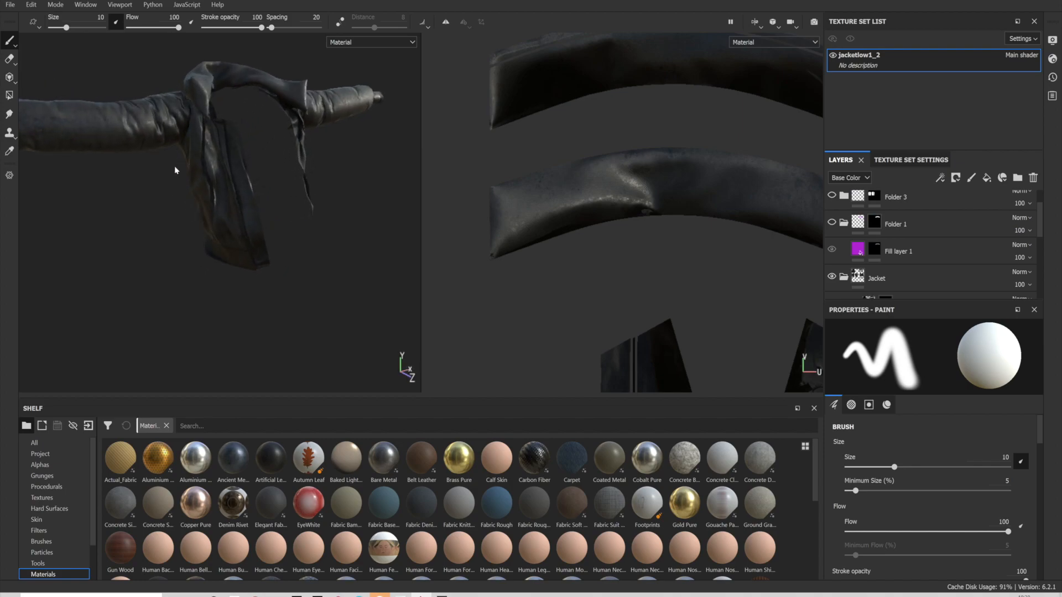
alt+right_drag(175, 168, 229, 170)
alt+drag(229, 169, 243, 231)
alt+drag(225, 276, 256, 192)
alt+drag(266, 289, 196, 211)
alt+drag(308, 309, 204, 263)
alt+drag(279, 254, 268, 215)
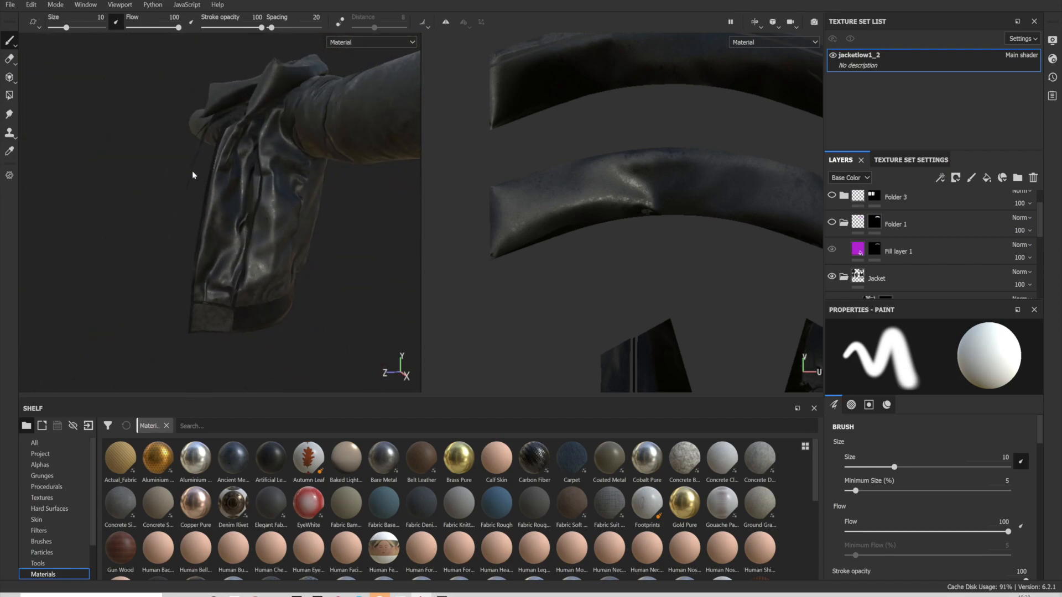
Show Folder 1 with the magenta collar stripes, select its mask and activate Polygon Fill
scroll(815, 220, down, 1)
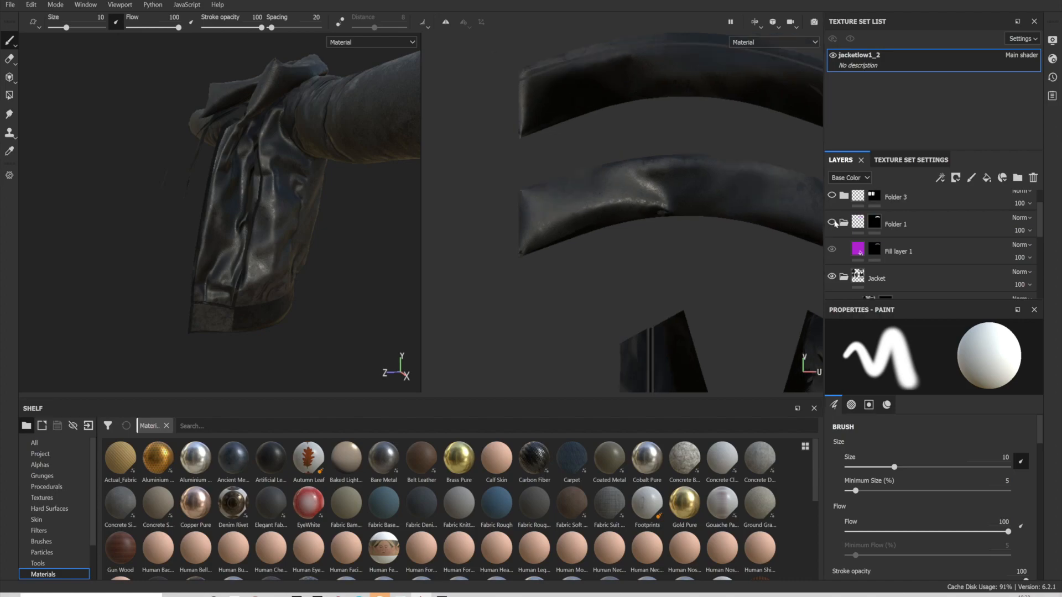
click(832, 222)
alt+drag(283, 212, 232, 217)
click(875, 222)
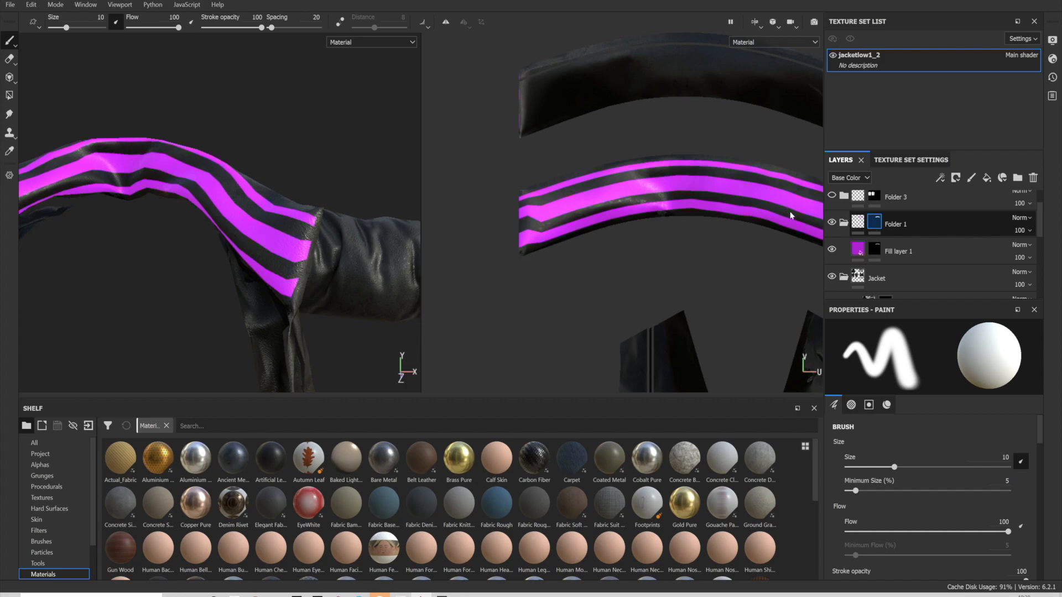
click(9, 96)
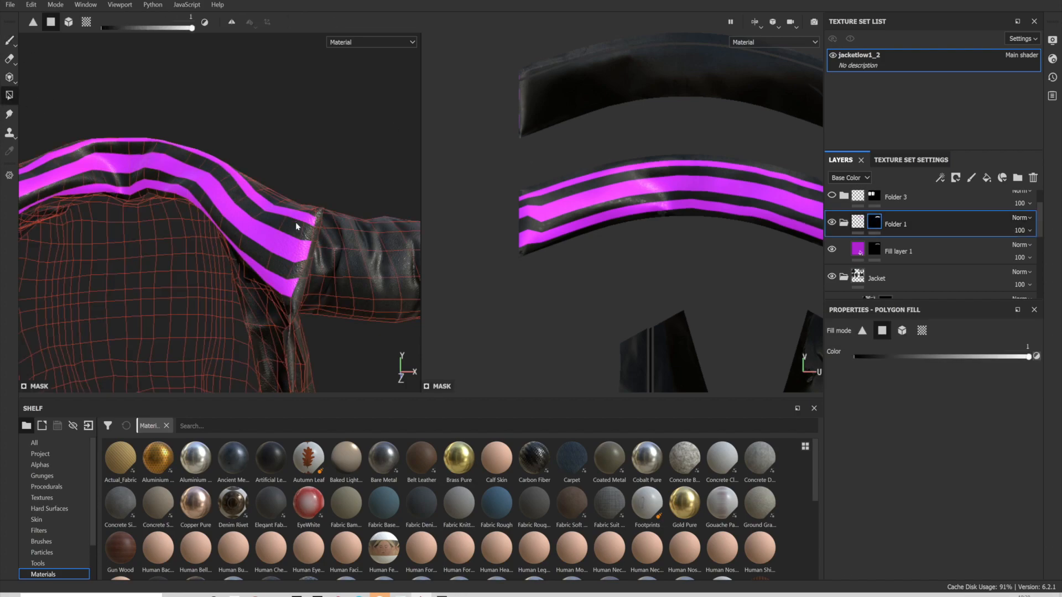
Switch to Marvelous Designer and look over the jacket's 2D pattern pieces
key(super)
key(super)
click(442, 595)
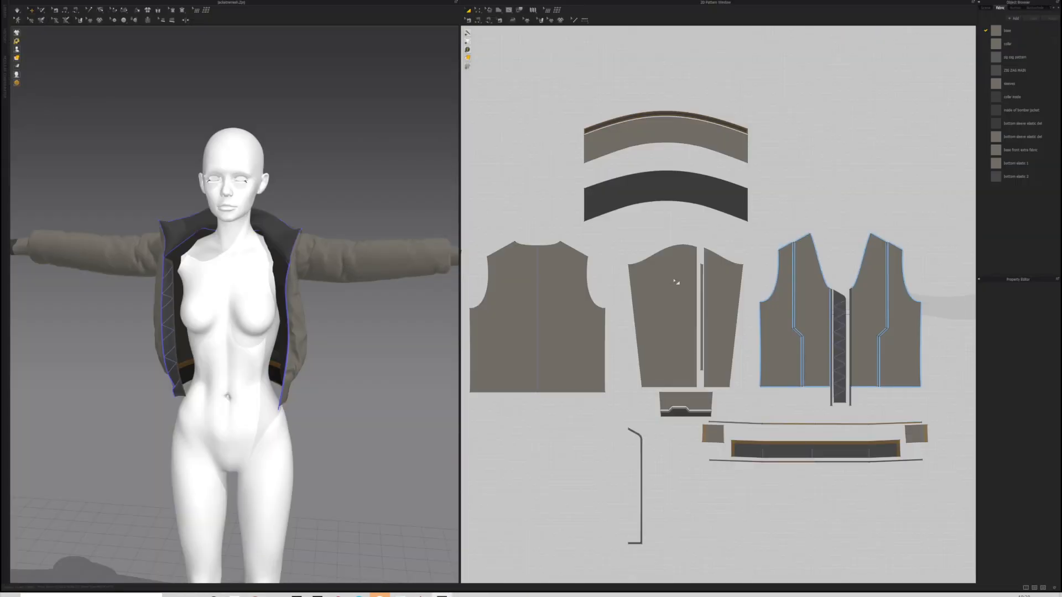
scroll(653, 308, down, 3)
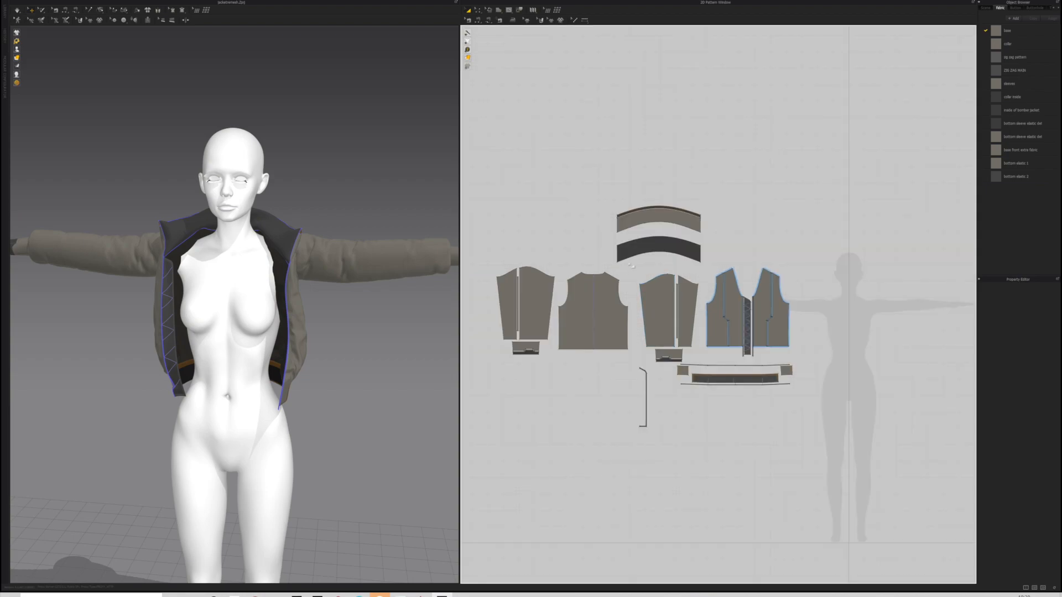
scroll(631, 271, up, 3)
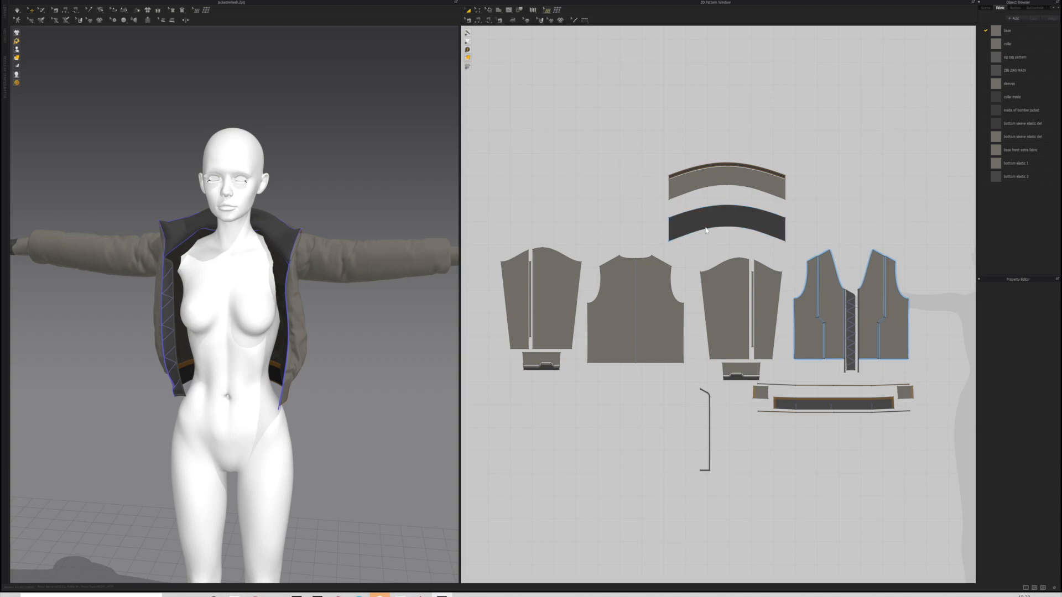
Examine the retopology mesh on the collar, sleeve, front and back pattern pieces
scroll(814, 298, up, 2)
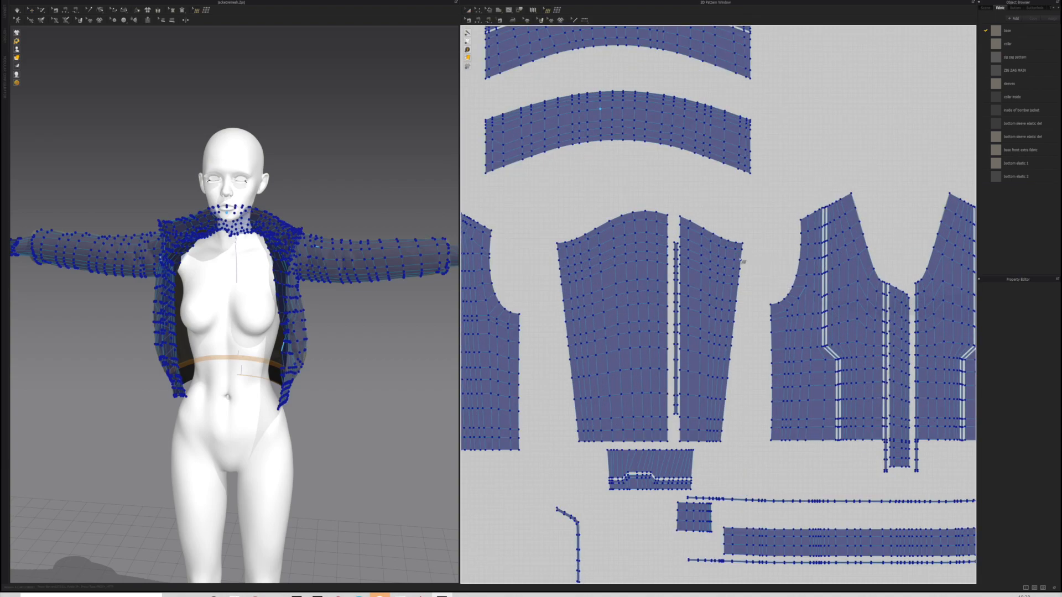
scroll(814, 288, up, 3)
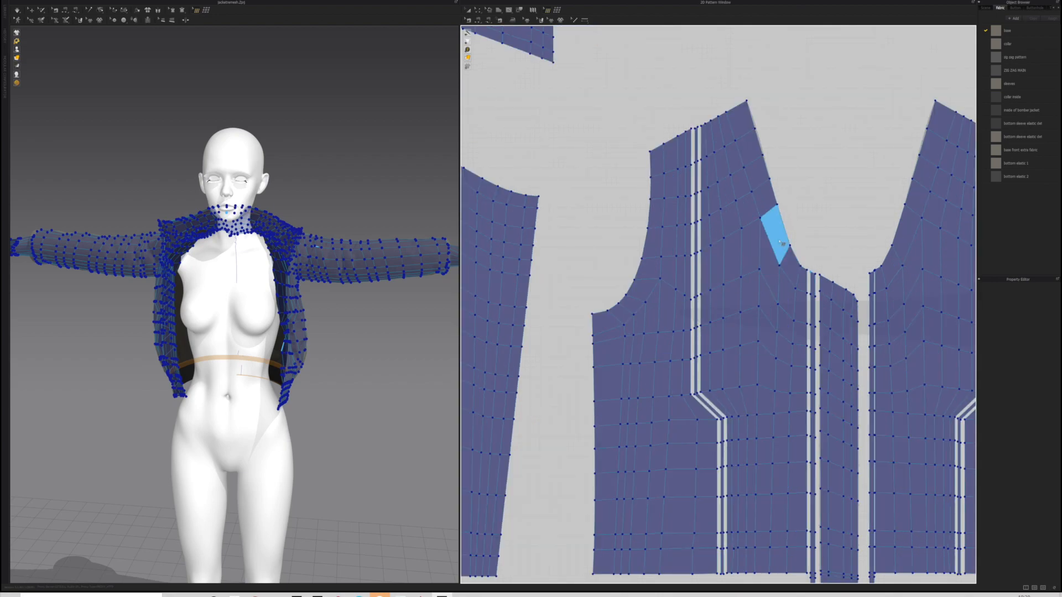
scroll(776, 245, down, 1)
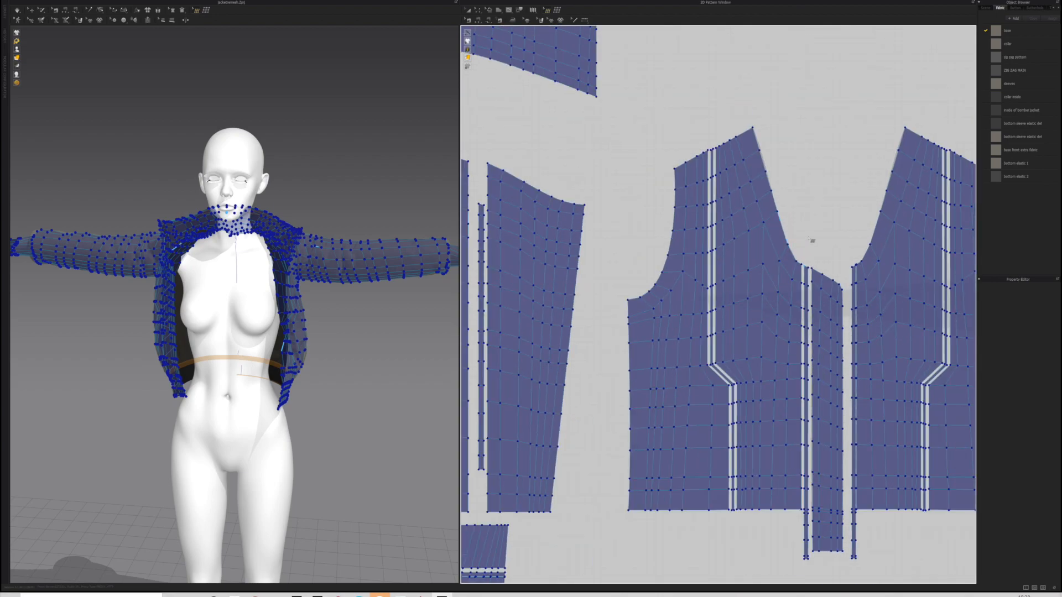
middle_drag(803, 232, 697, 201)
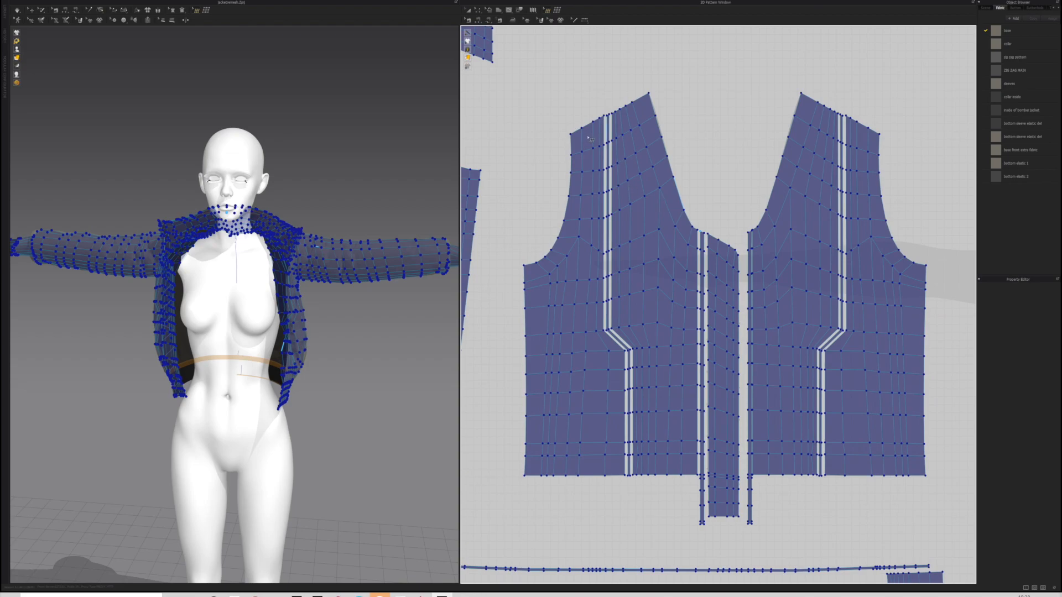
scroll(631, 294, down, 2)
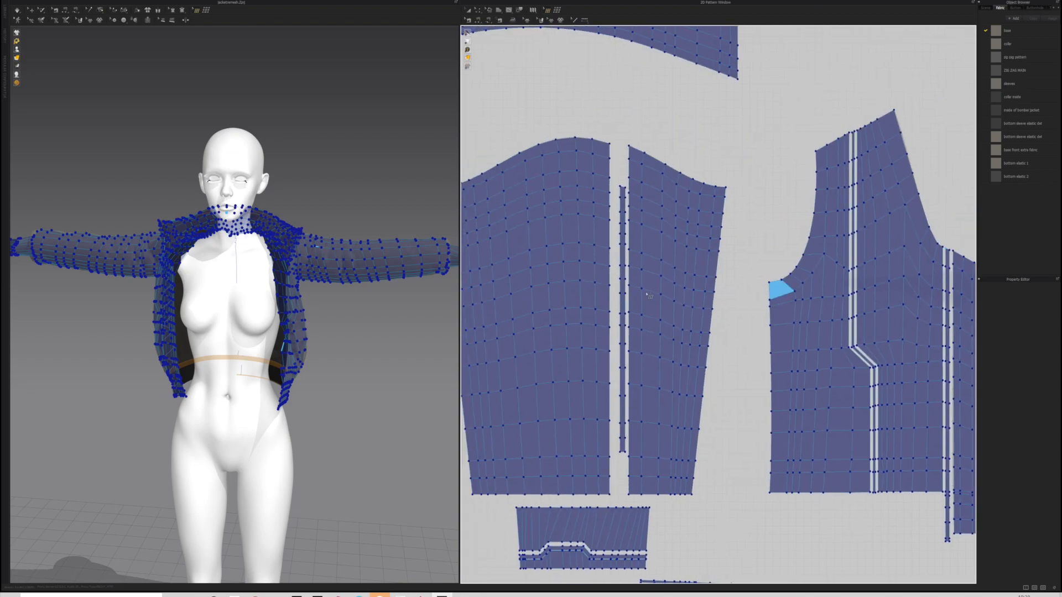
middle_drag(631, 292, 720, 293)
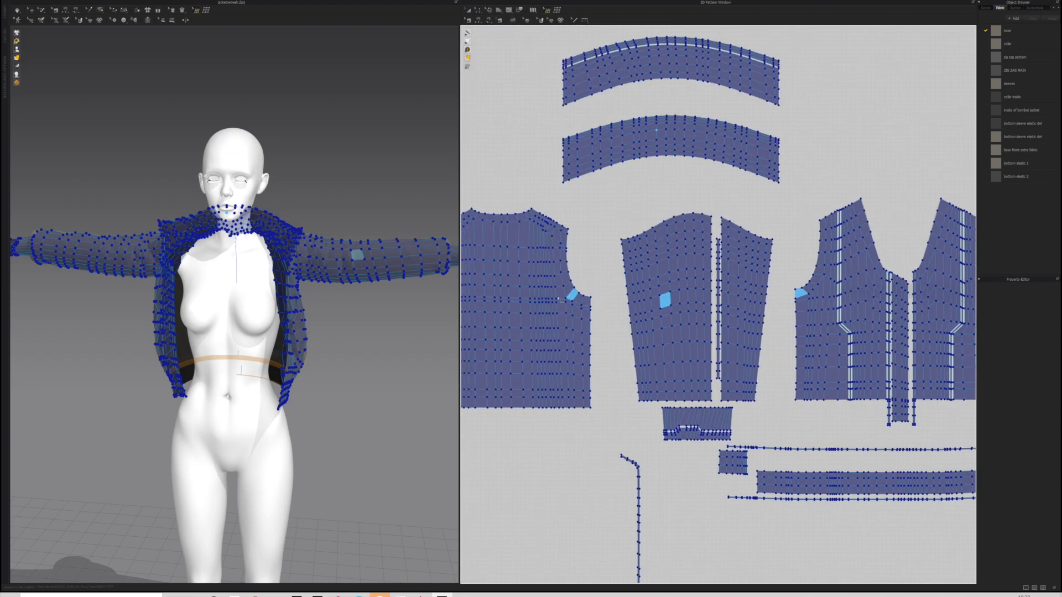
Inspect the retopology mesh on the 3D jacket around the hem, front panel, collar and back
scroll(394, 277, up, 3)
right_drag(393, 278, 213, 443)
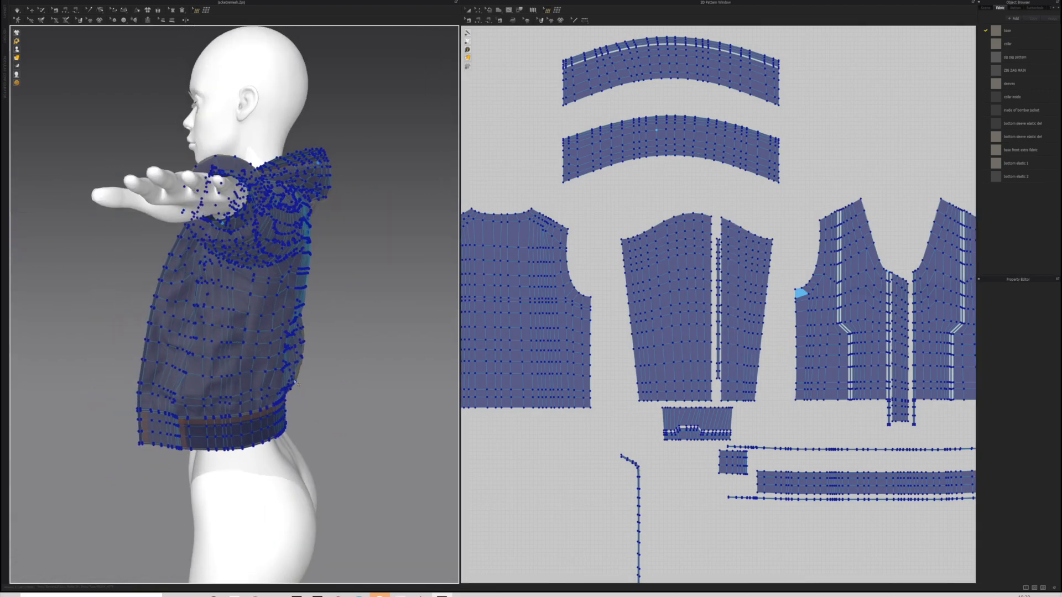
scroll(210, 443, up, 4)
middle_drag(209, 444, 359, 282)
right_drag(290, 324, 337, 325)
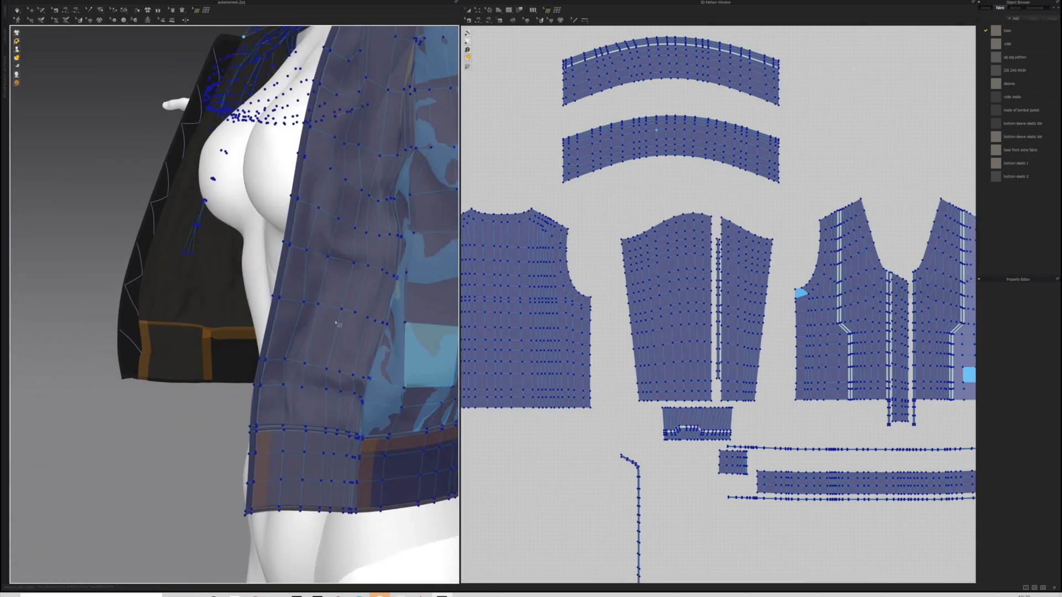
middle_drag(339, 284, 118, 516)
scroll(254, 343, down, 2)
scroll(256, 340, up, 3)
right_drag(255, 340, 308, 336)
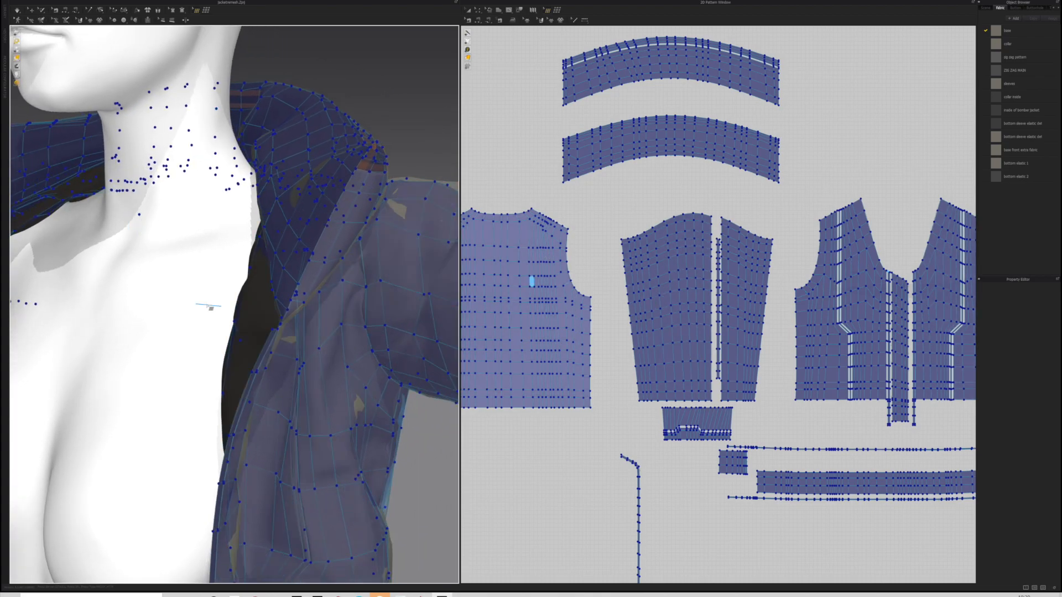
scroll(237, 288, down, 2)
scroll(237, 288, down, 4)
right_drag(236, 288, 337, 271)
middle_drag(337, 271, 305, 235)
scroll(652, 248, down, 3)
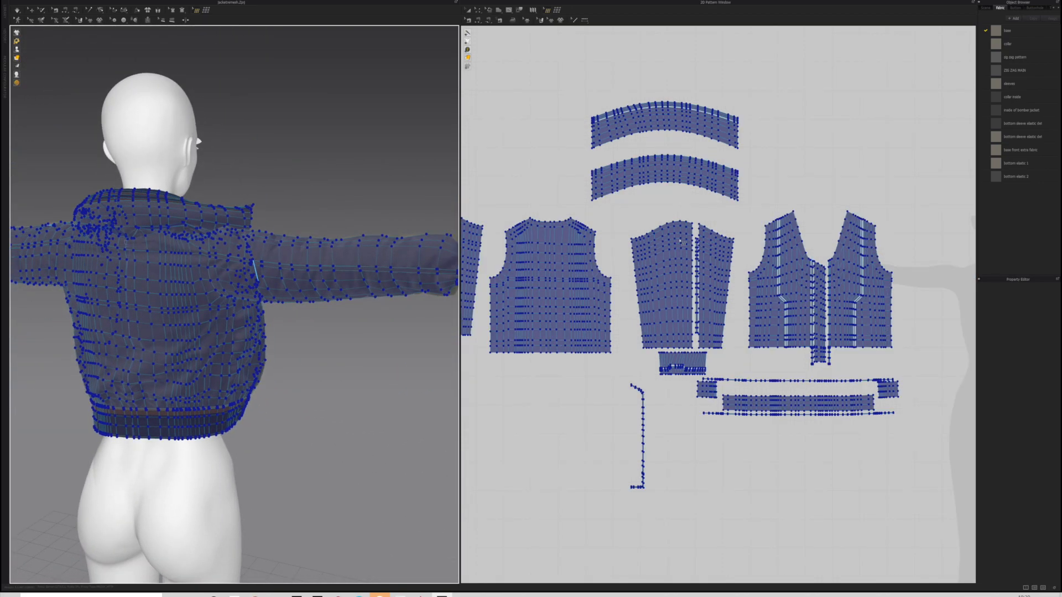
Bring all pattern pieces into view and return from retopology editing to the Transform Pattern tool
middle_drag(682, 241, 747, 226)
scroll(746, 223, down, 2)
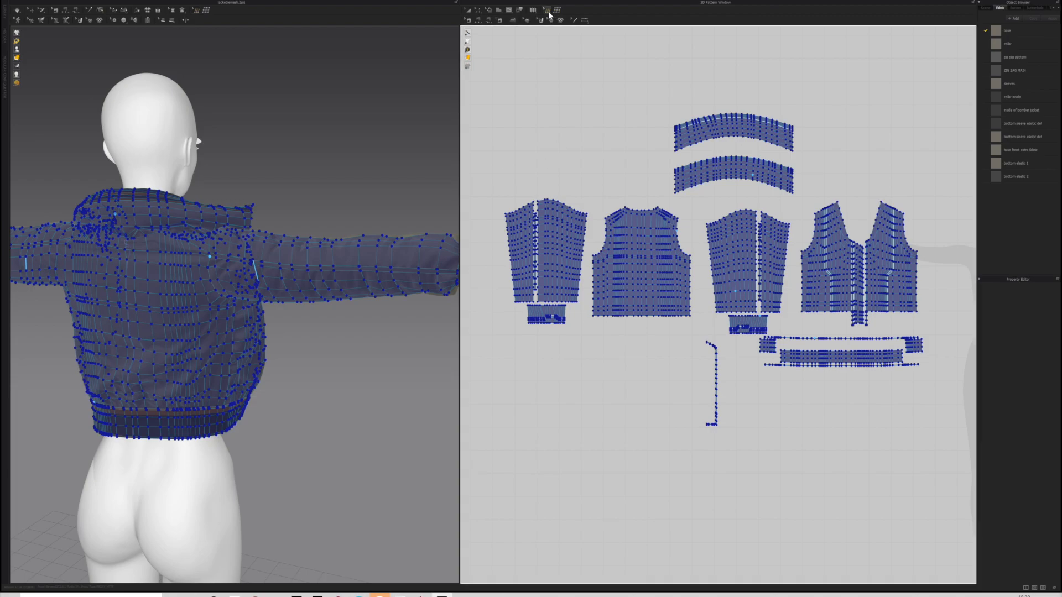
click(469, 10)
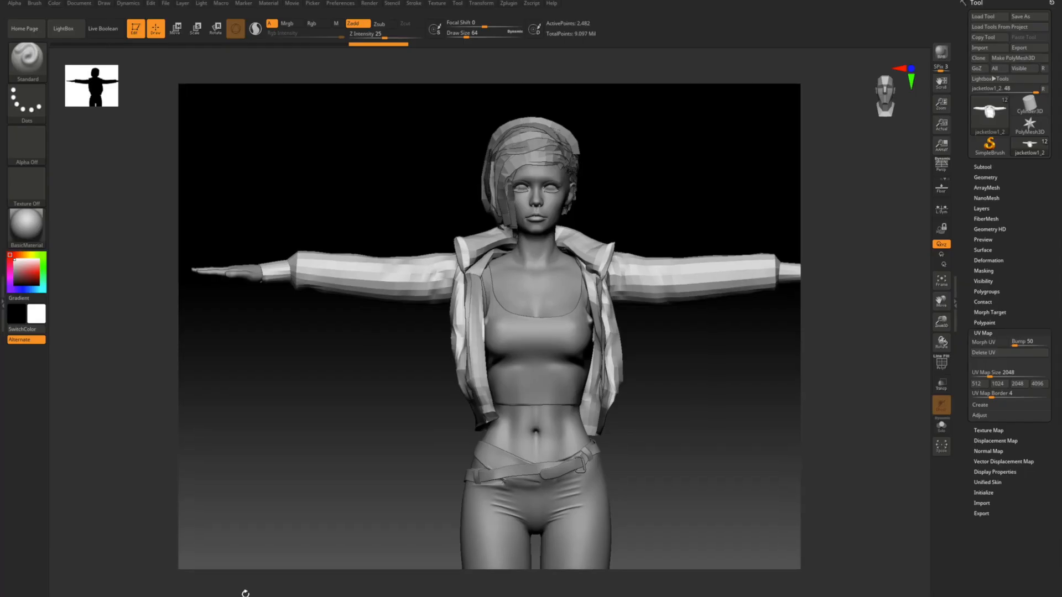
In ZBrush, frame the character's full body and expand the Subtool list
drag(664, 386, 577, 264)
mouse_move(557, 385)
mouse_down()
mouse_move(576, 351)
mouse_move(608, 332)
mouse_up()
click(983, 166)
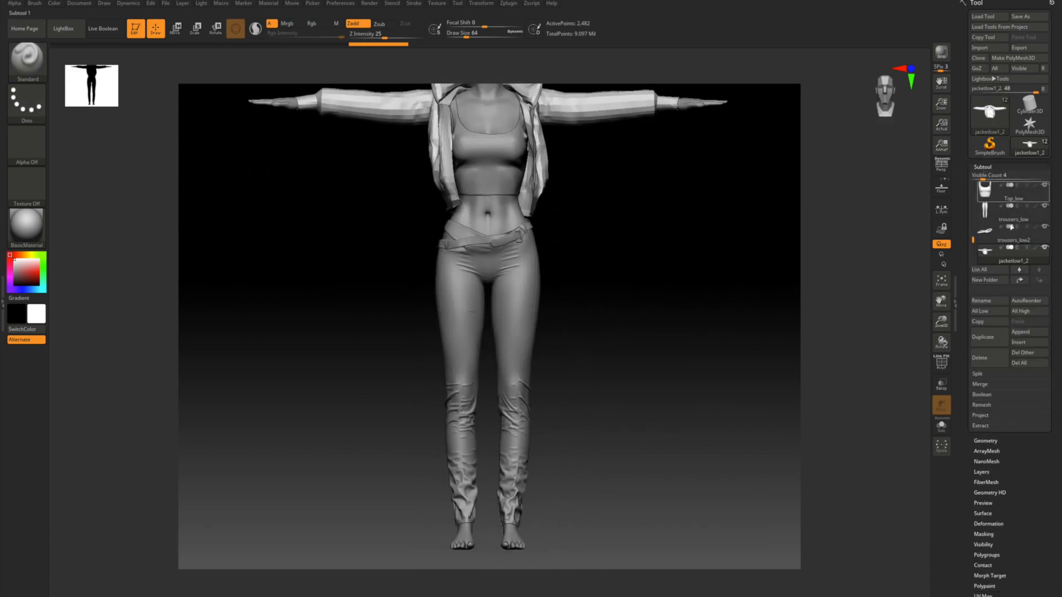
Switch all subtools to their highest subdivision level and examine the jacket from the front and side
click(1028, 313)
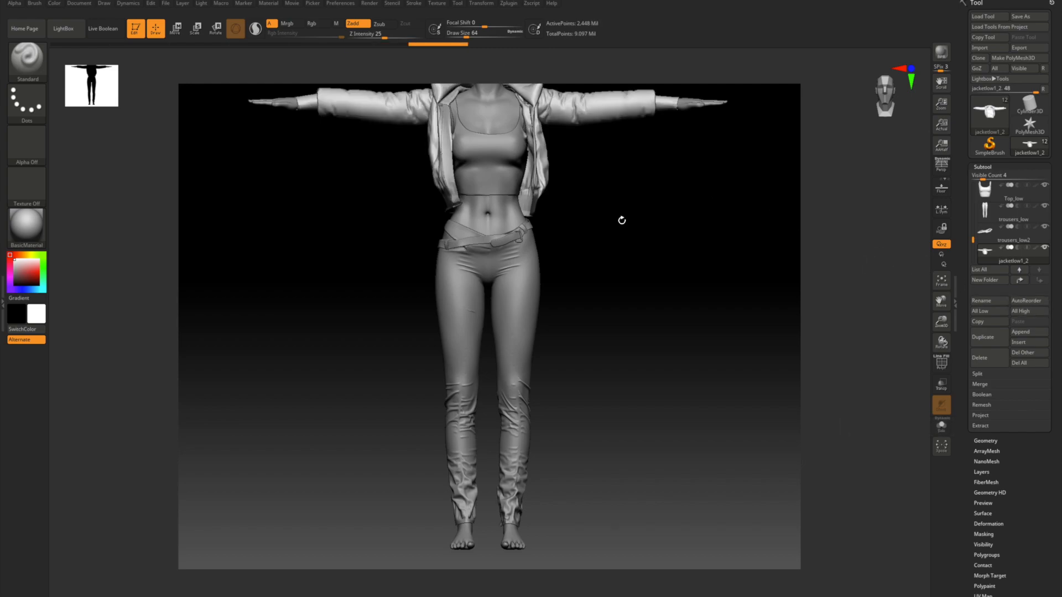
alt+right_drag(607, 248, 530, 311)
alt+click(529, 312)
right_drag(569, 346, 730, 251)
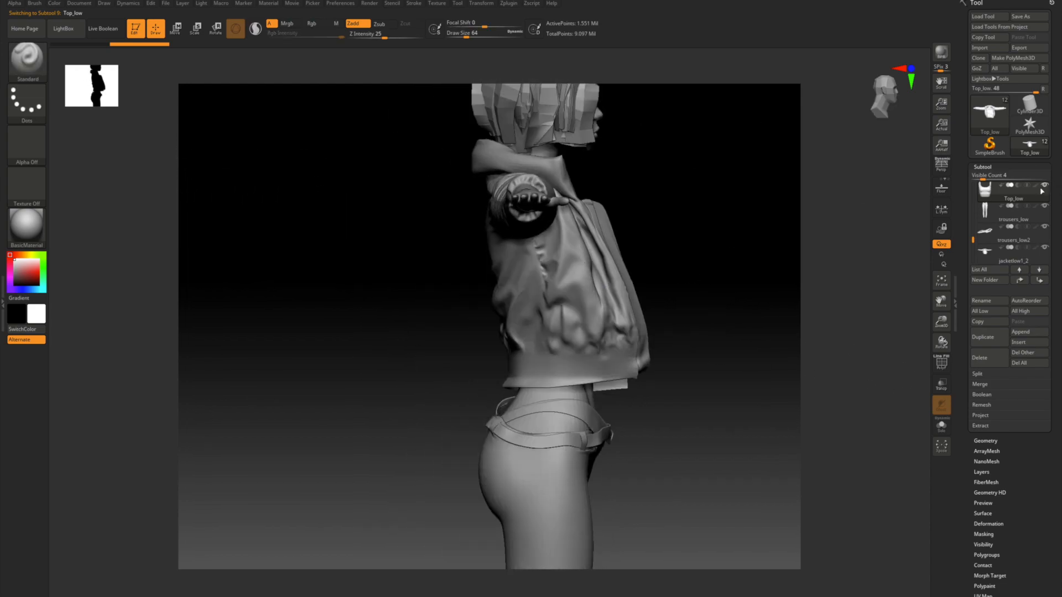
Hide the jacketlow1_2 subtool and bring the full body into a straight front view
click(1044, 248)
mouse_move(588, 265)
right_down()
mouse_move(684, 261)
mouse_move(640, 249)
mouse_move(523, 268)
mouse_move(559, 247)
mouse_move(616, 308)
mouse_move(528, 303)
right_up()
mouse_move(542, 340)
ctrl+right_down()
mouse_move(573, 355)
mouse_move(500, 347)
mouse_move(516, 356)
mouse_move(522, 185)
ctrl+right_up()
alt+right_drag(533, 435, 565, 462)
mouse_move(566, 463)
right_down()
mouse_move(533, 466)
mouse_move(500, 438)
mouse_move(509, 469)
mouse_move(501, 395)
mouse_move(540, 408)
mouse_move(526, 399)
mouse_move(475, 469)
right_up()
shift+right_drag(476, 469, 455, 428)
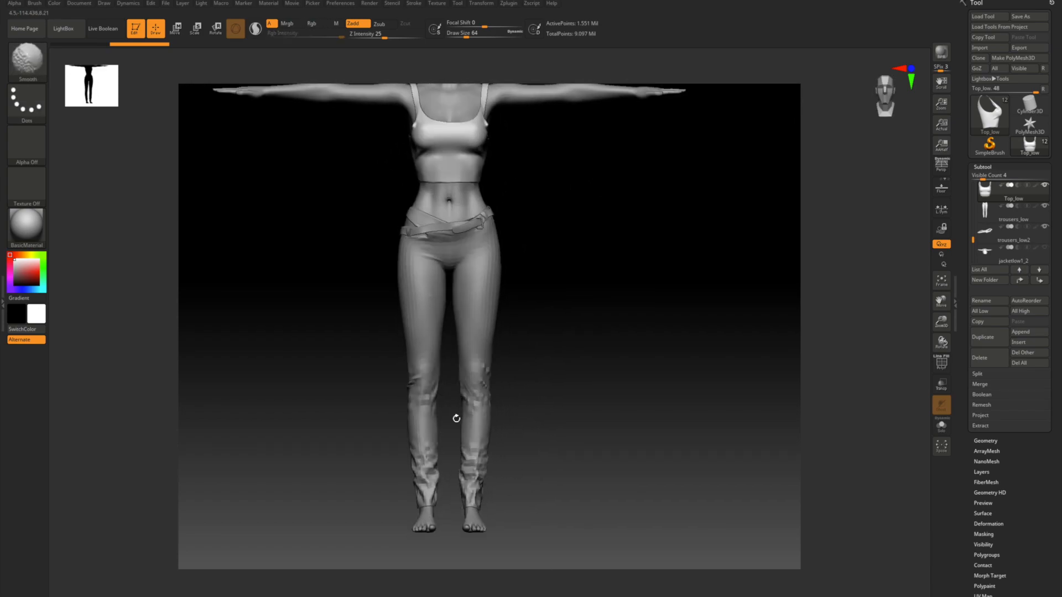
Select the trousers_low subtool and set its subdivision level to 1
alt+click(491, 351)
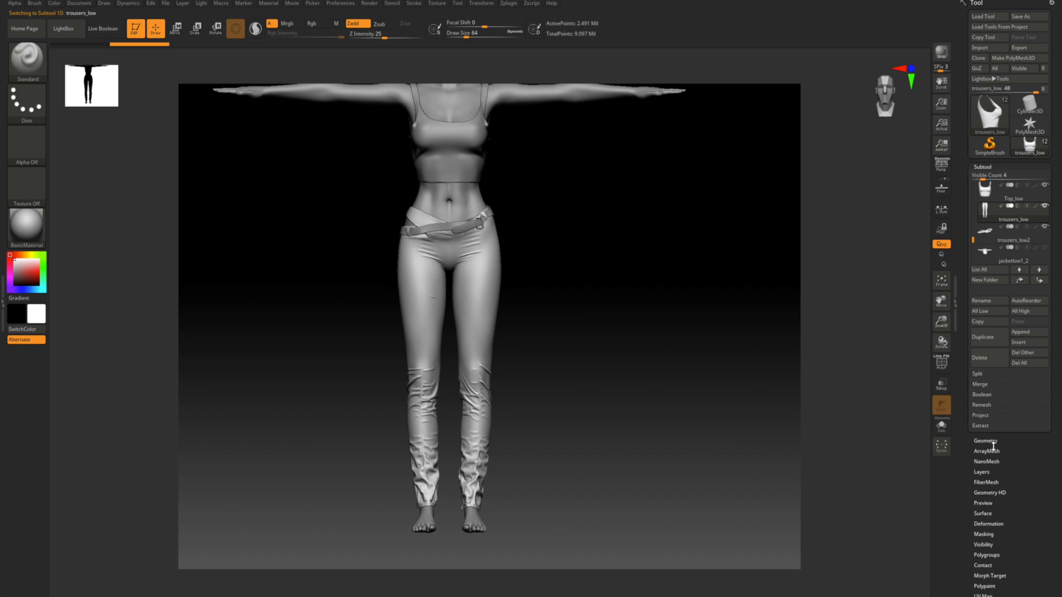
click(993, 441)
click(991, 200)
text(1)
key(Return)
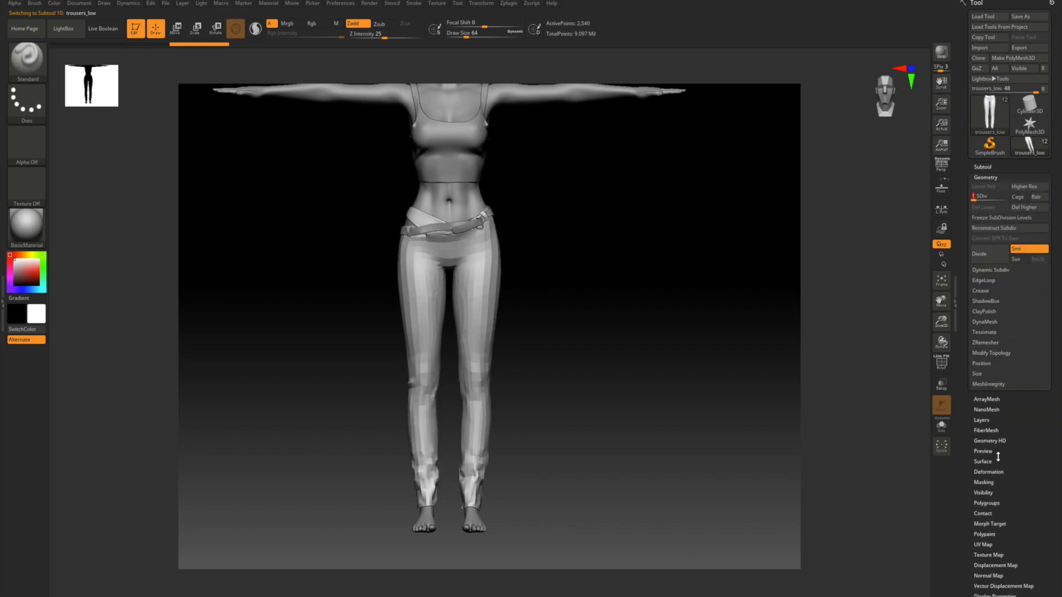
Preview the trousers' flattened UV layout with Morph UV, and return the mesh to its 3D shape
click(984, 547)
click(989, 342)
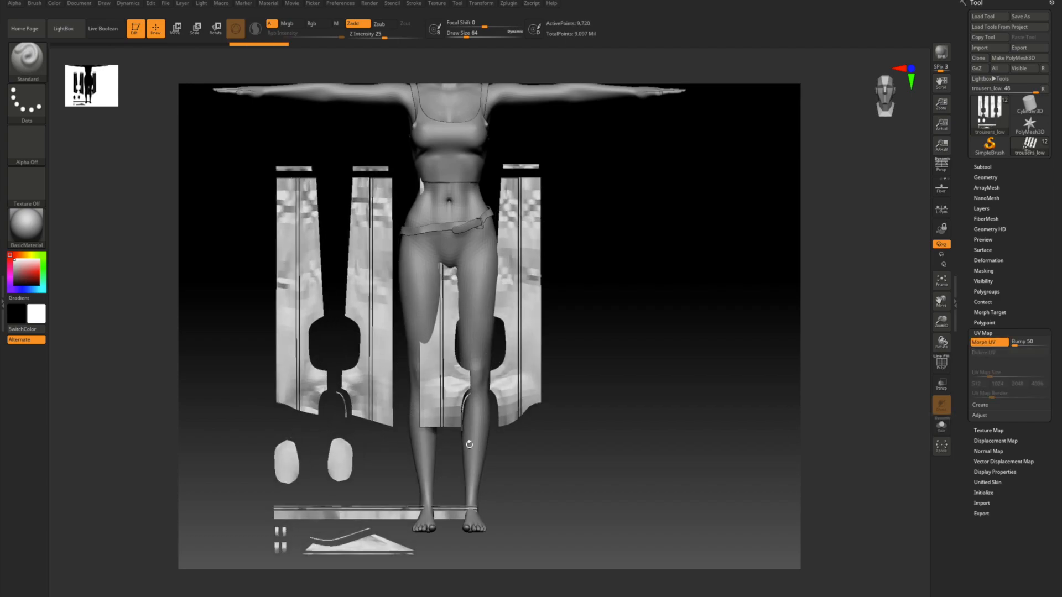
alt+right_drag(464, 446, 511, 421)
ctrl+right_drag(511, 421, 507, 414)
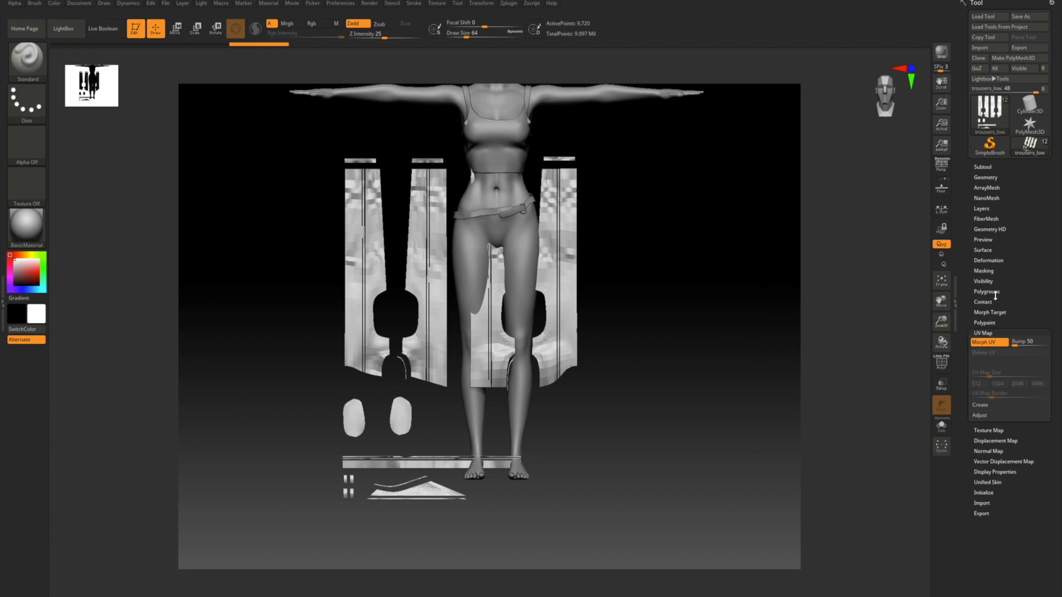
click(1002, 342)
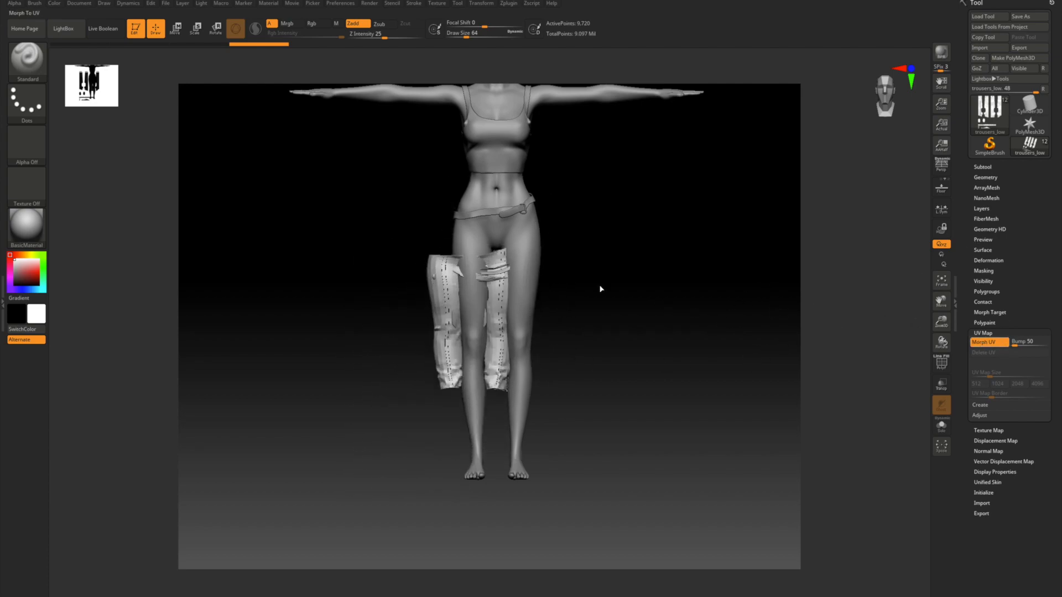
Display the PolyFrame to inspect the trousers' polygroups and topology, and turn it off again
click(942, 364)
drag(616, 396, 462, 393)
mouse_move(513, 363)
ctrl+right_down()
mouse_move(528, 387)
mouse_move(535, 332)
mouse_move(515, 382)
ctrl+right_up()
right_drag(514, 382, 530, 387)
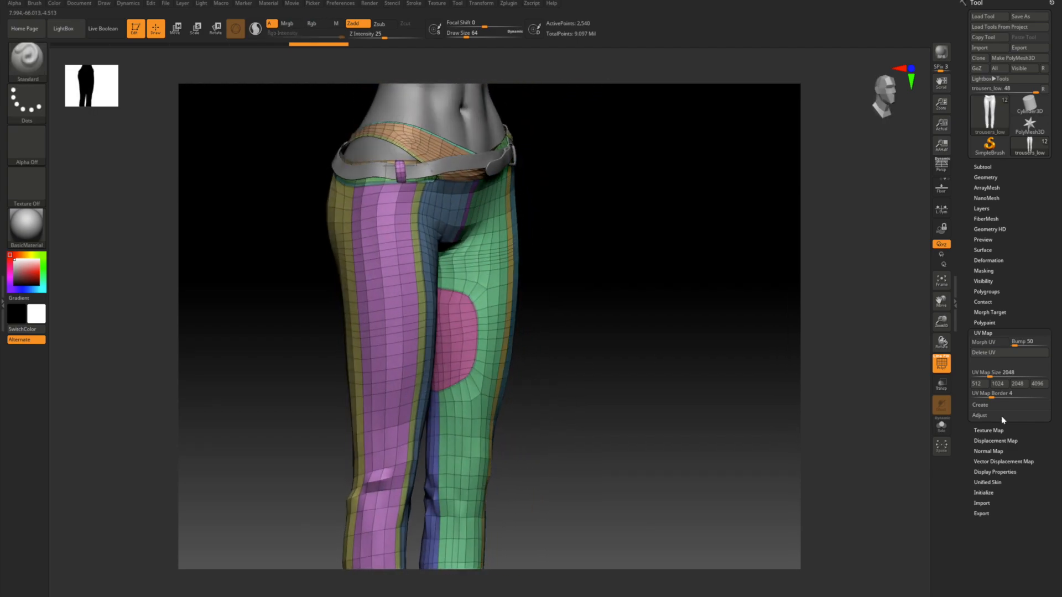
click(942, 363)
shift+drag(616, 300, 601, 303)
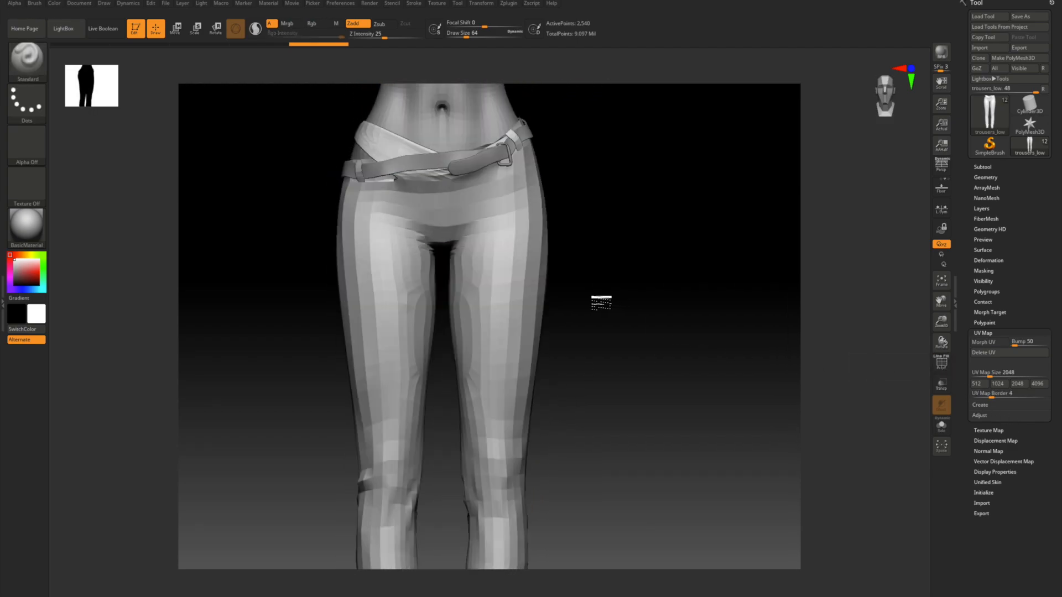
Make the jacketlow1_2 subtool visible again and examine the dressed upper body and head at an angle
alt+right_drag(565, 223, 573, 417)
alt+right_drag(471, 252, 483, 399)
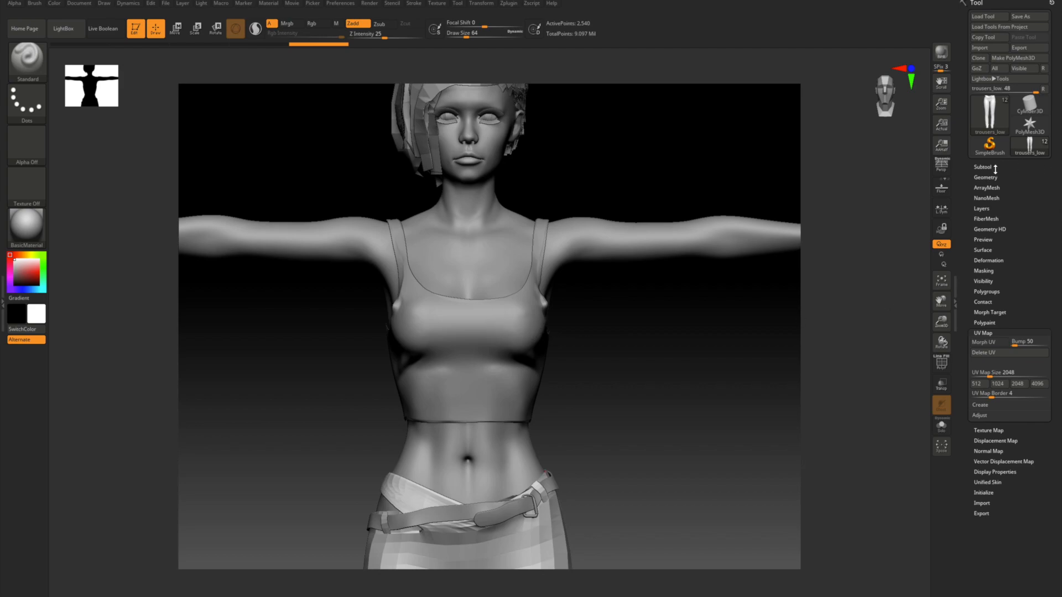
click(995, 169)
click(1044, 247)
shift+drag(603, 302, 543, 317)
mouse_move(548, 317)
right_down()
mouse_move(610, 316)
mouse_move(584, 326)
right_up()
alt+right_drag(602, 369, 554, 233)
ctrl+right_drag(555, 277, 547, 348)
mouse_move(533, 274)
ctrl+right_down()
mouse_move(431, 194)
mouse_move(459, 359)
ctrl+right_up()
alt+right_drag(579, 311, 467, 317)
alt+right_drag(480, 138, 488, 214)
Switch to Substance Painter and inspect the jacket's striped collar and sleeves from several angles
key(super)
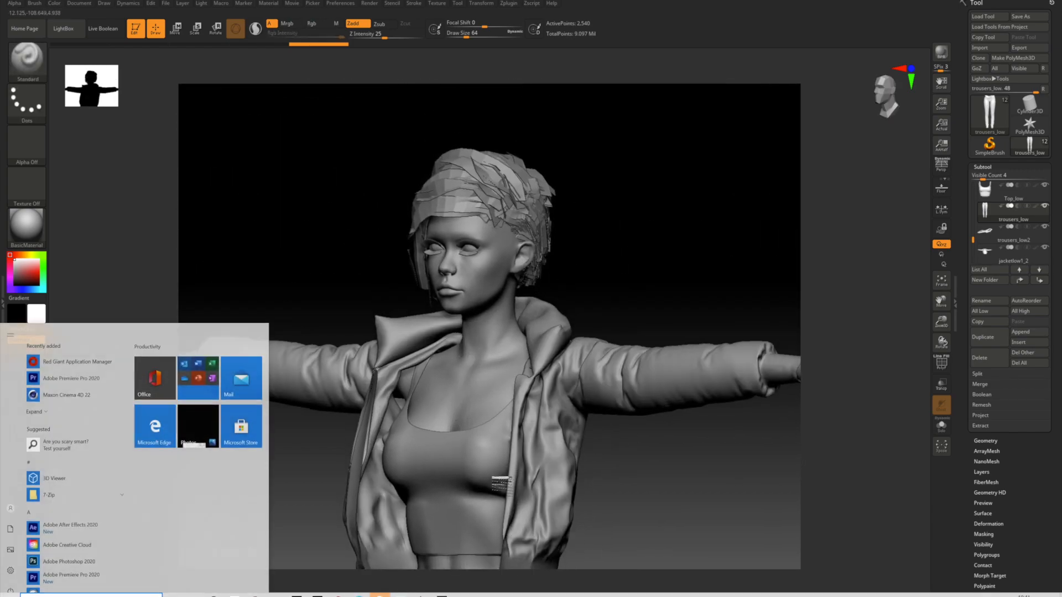
click(421, 595)
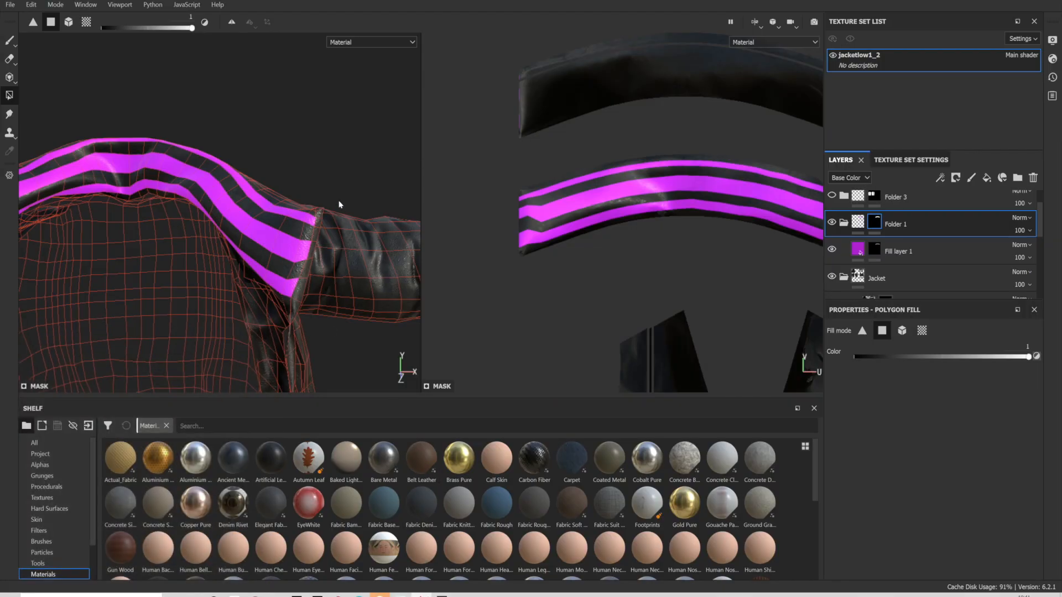
scroll(843, 216, up, 1)
alt+drag(393, 239, 779, 218)
alt+drag(297, 206, 151, 161)
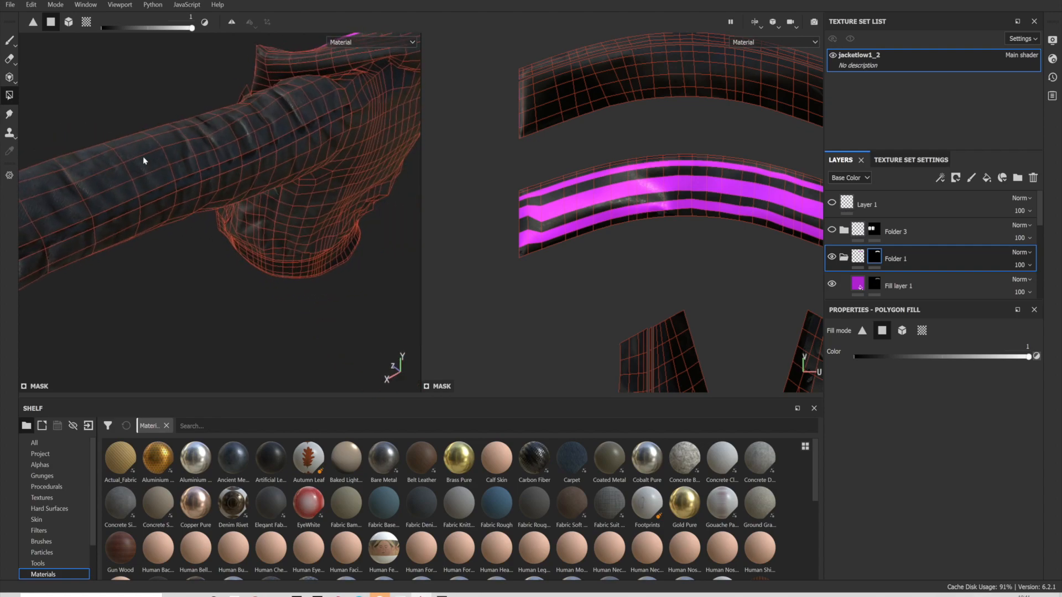
alt+drag(224, 243, 388, 239)
Show and expand Folder 3, and review the Anisotropic Noise height settings of Fill layer 3
click(843, 230)
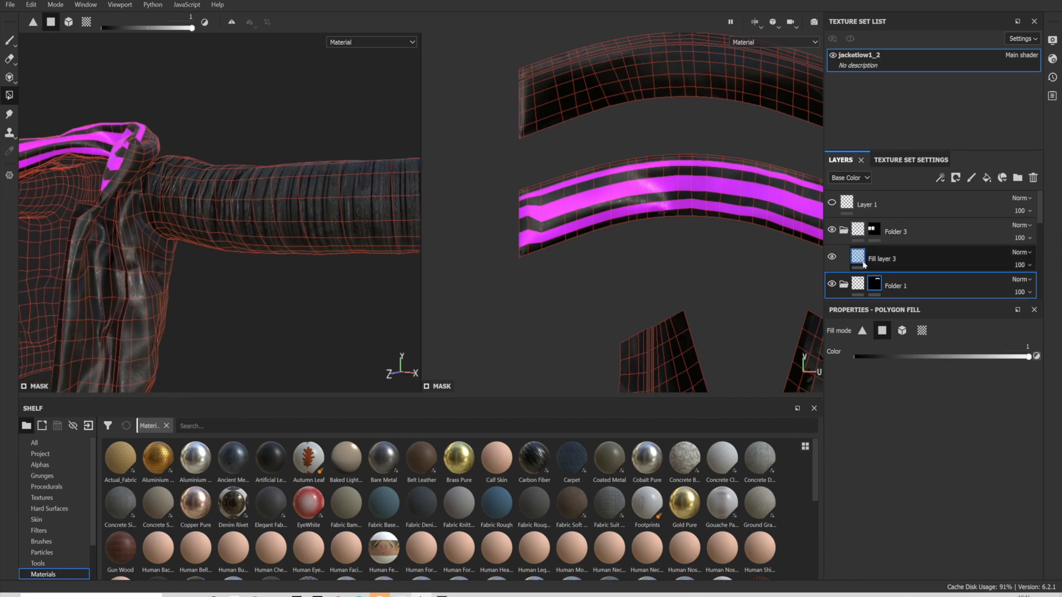
click(865, 263)
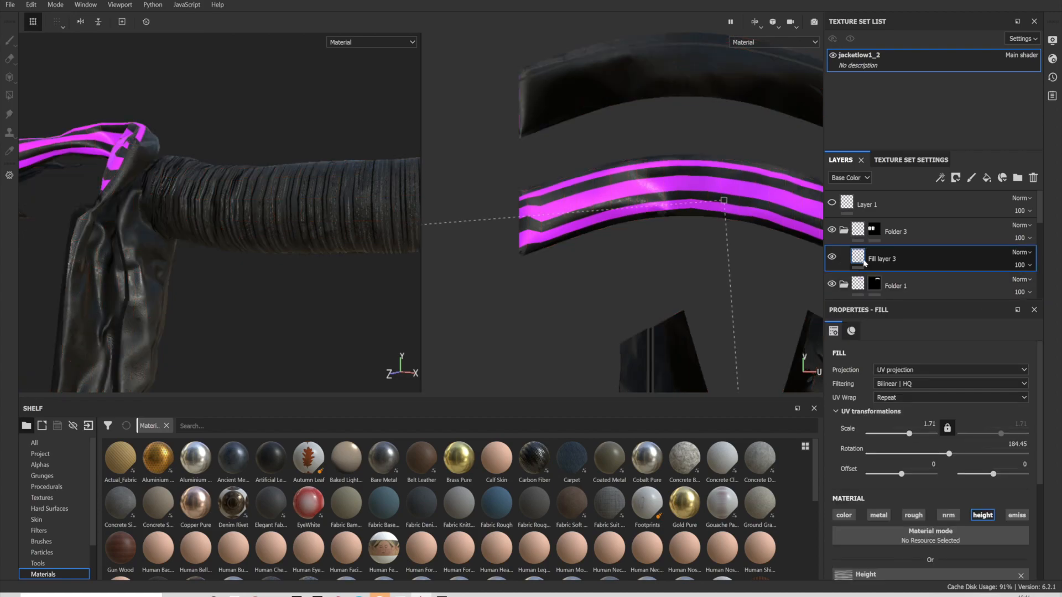
scroll(929, 485, down, 3)
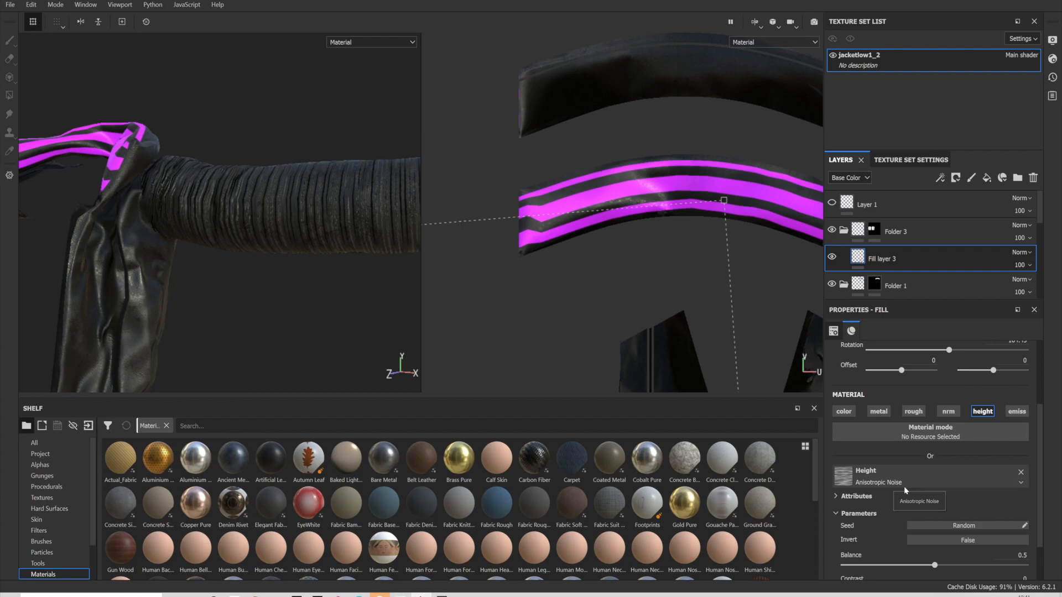
scroll(901, 490, down, 1)
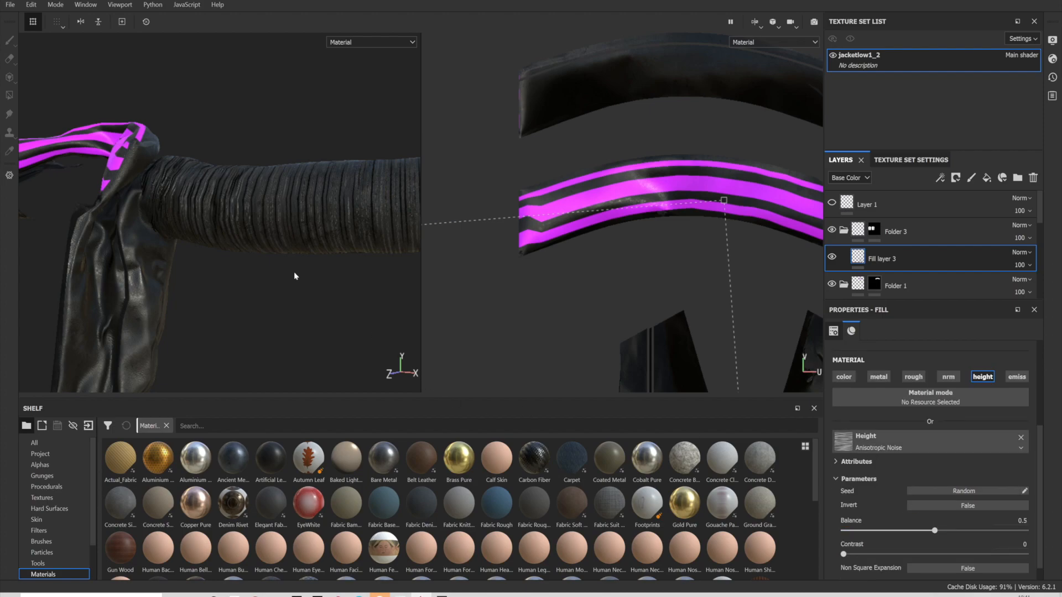
Examine the ribbed height detail on the jacket sleeves in the 3D view and the UV layout
scroll(195, 194, down, 3)
alt+drag(271, 201, 107, 222)
alt+drag(282, 256, 188, 262)
scroll(614, 270, down, 3)
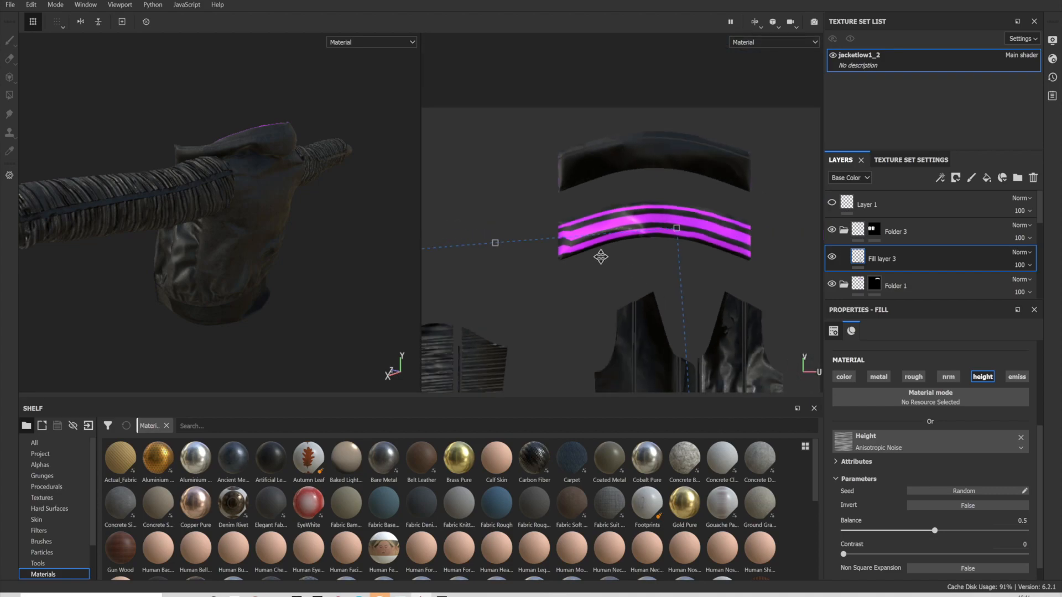
scroll(141, 157, up, 4)
alt+drag(138, 156, 232, 187)
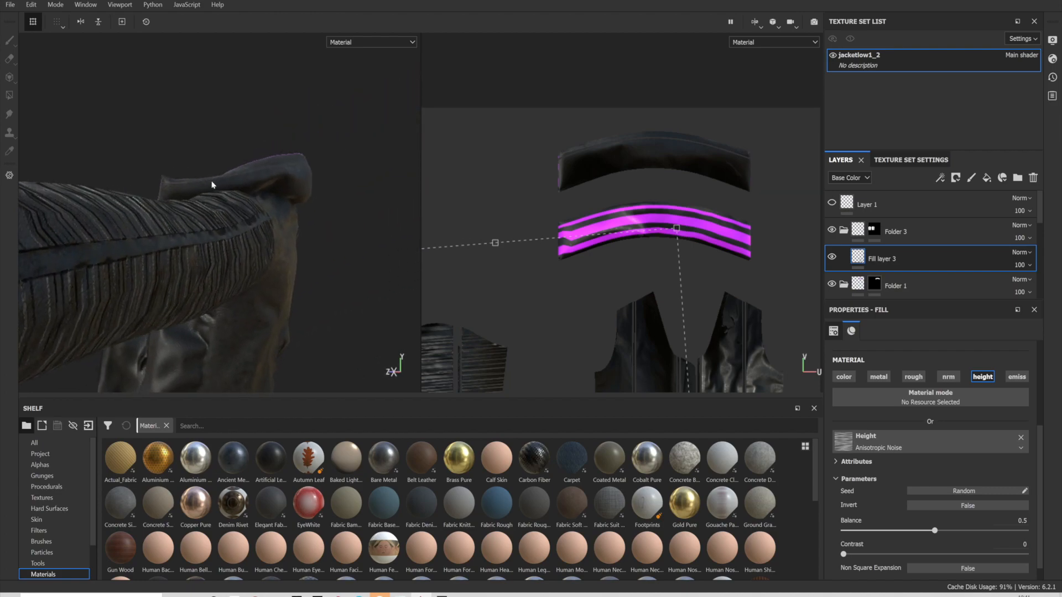
scroll(212, 183, down, 5)
alt+drag(197, 151, 310, 166)
scroll(207, 205, down, 2)
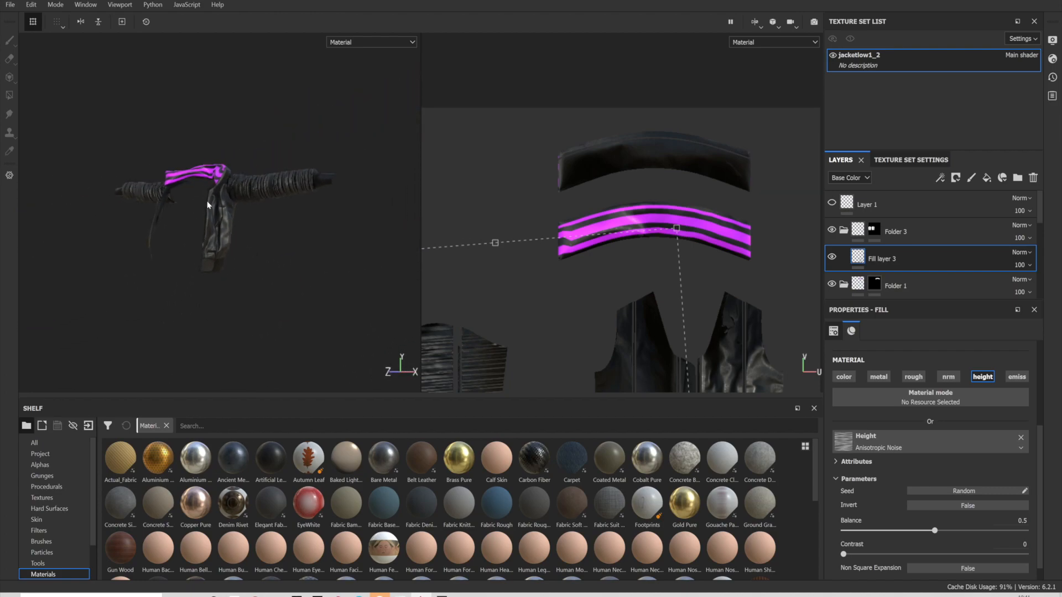
Turn on Layer 1 and inspect the stitches along the jacket's back and front panel seams
scroll(207, 206, up, 5)
alt+drag(239, 230, 303, 144)
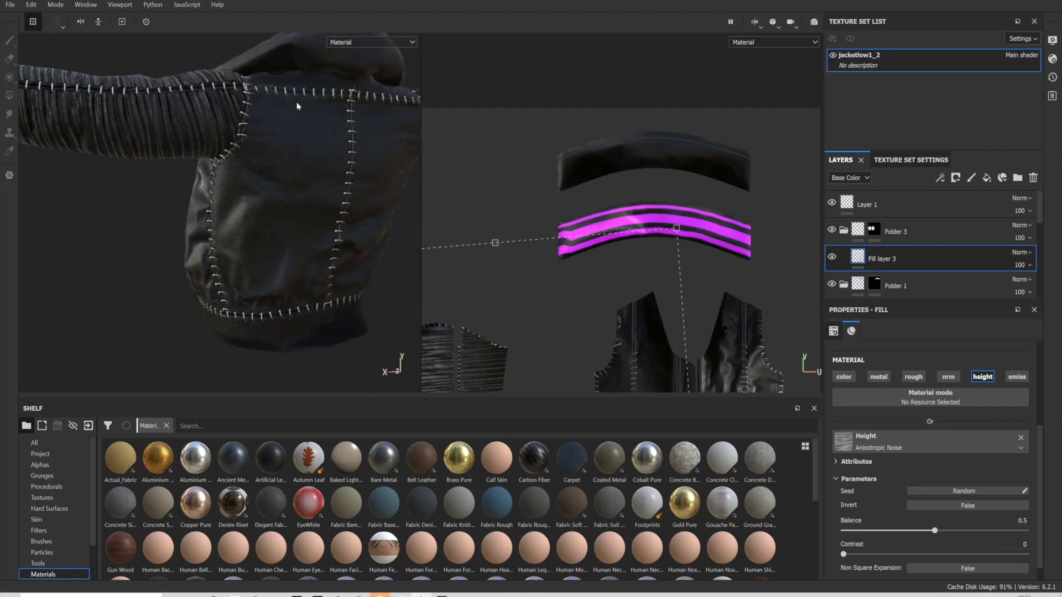
scroll(296, 104, down, 3)
alt+drag(293, 102, 250, 308)
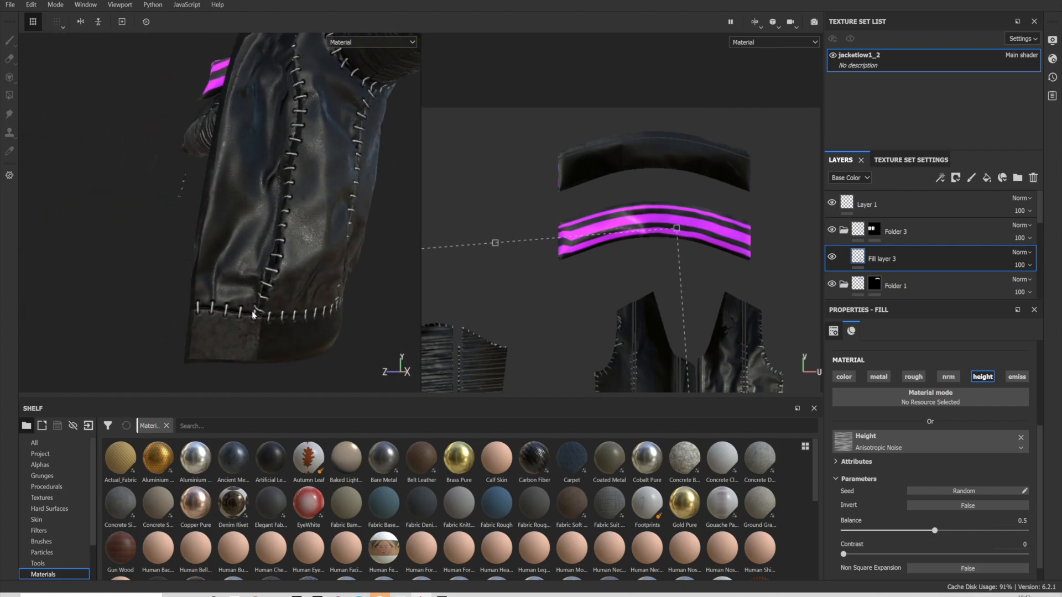
Compare the seam stitches on the UV pieces with those on the front panel, and review the whole jacket
scroll(730, 332, up, 10)
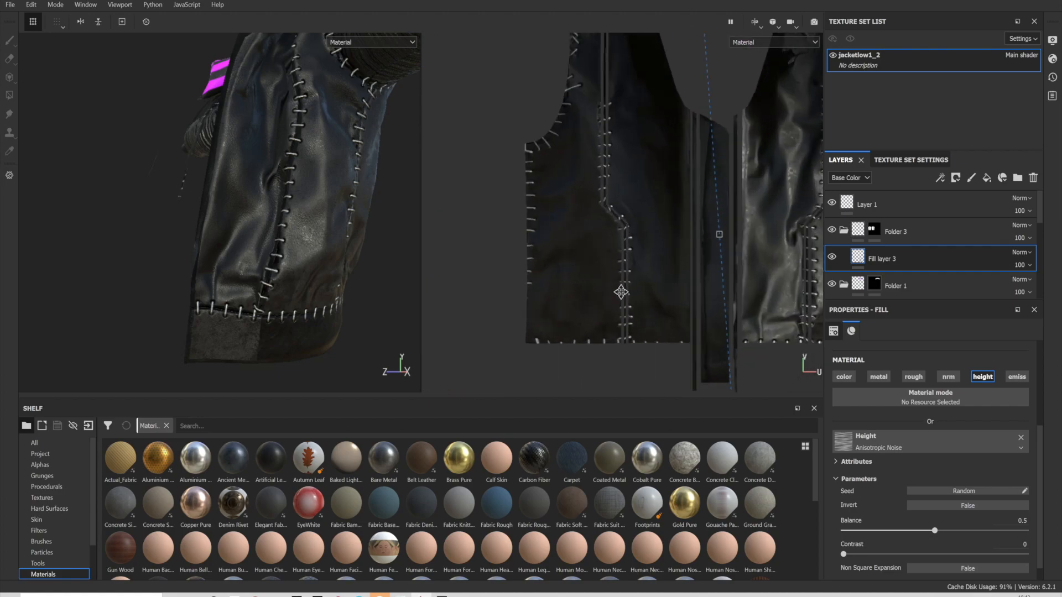
scroll(636, 283, down, 5)
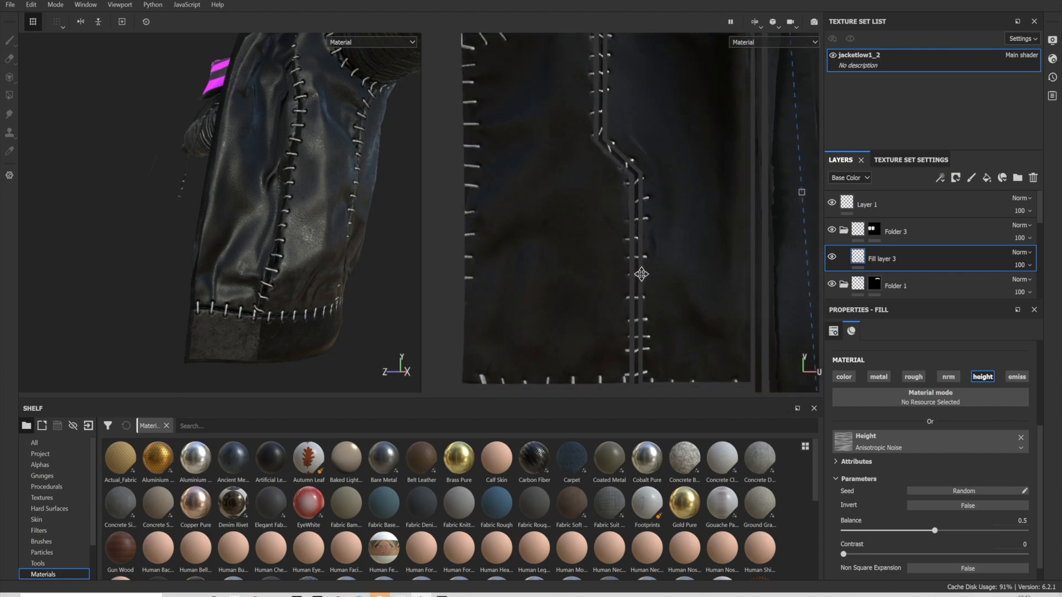
scroll(308, 317, up, 5)
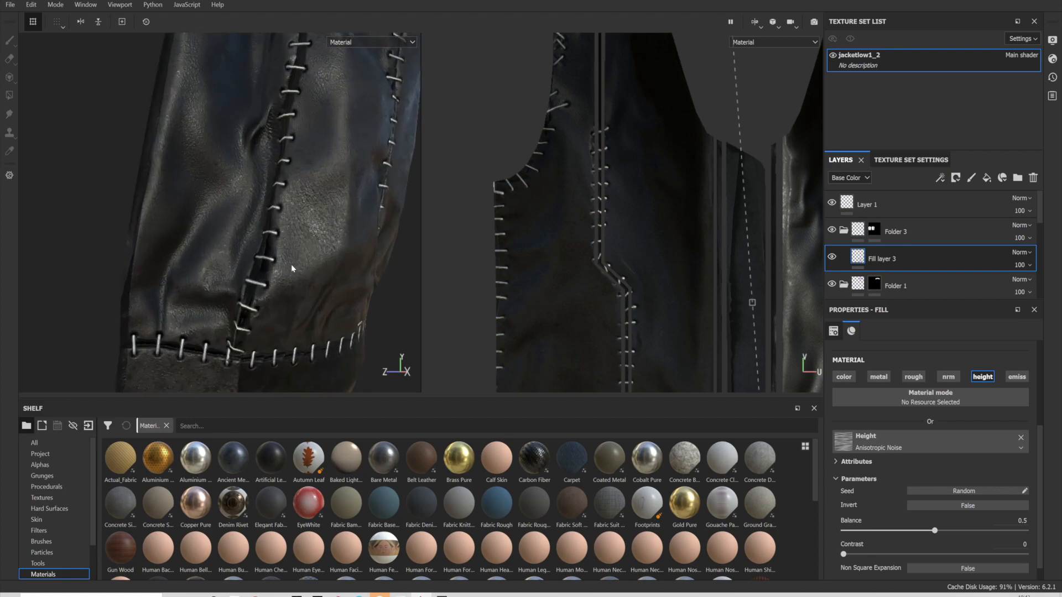
alt+drag(266, 220, 310, 190)
scroll(319, 206, down, 5)
alt+middle_drag(311, 190, 308, 284)
alt+drag(308, 285, 267, 166)
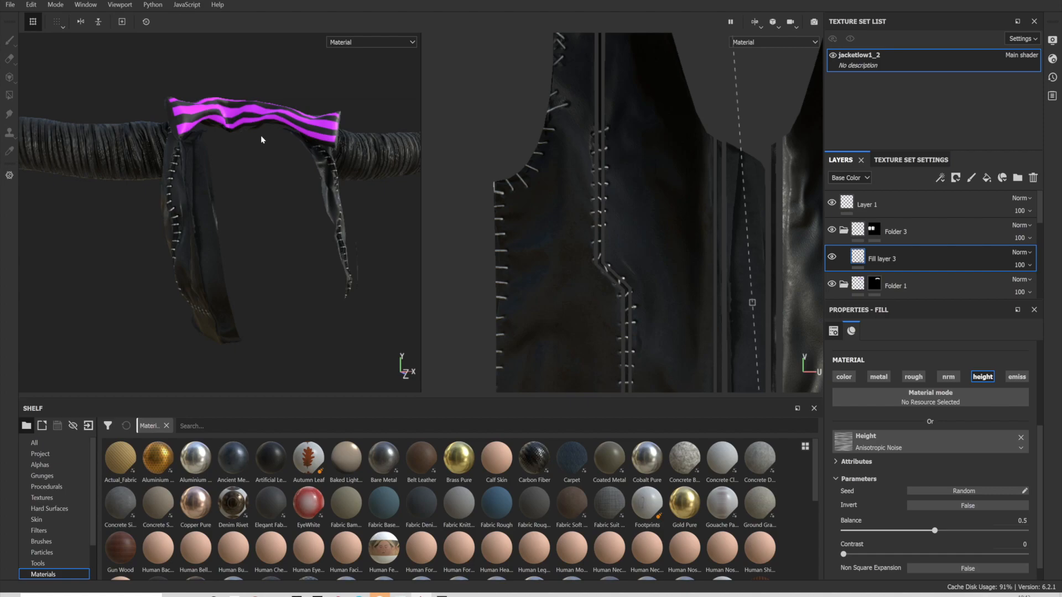
scroll(261, 136, down, 3)
alt+drag(264, 140, 202, 154)
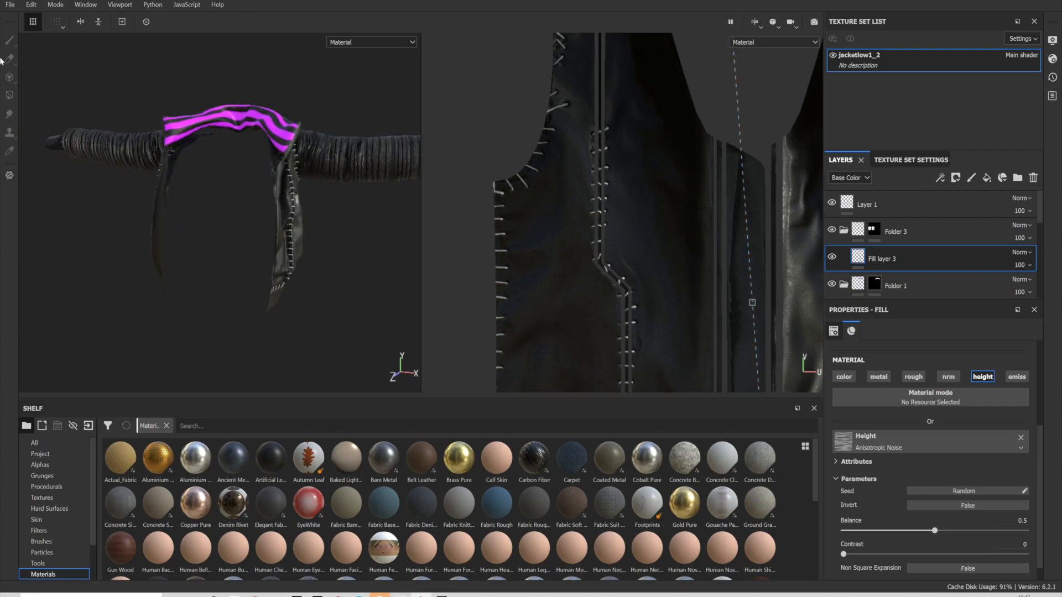
Open the recent project TrousersTexturing.spp
click(10, 4)
mouse_move(45, 46)
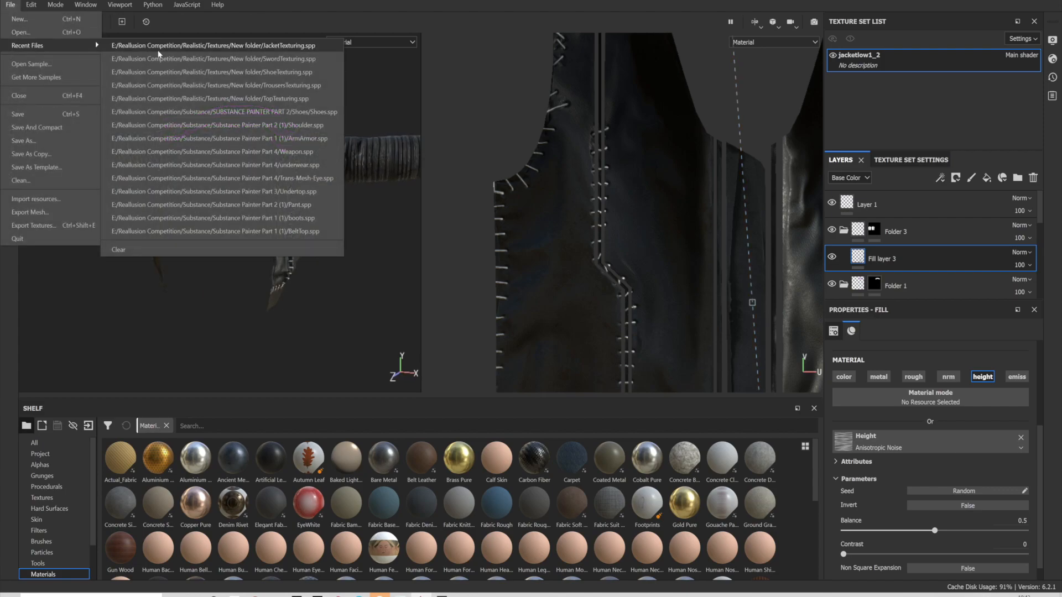
click(171, 84)
click(508, 308)
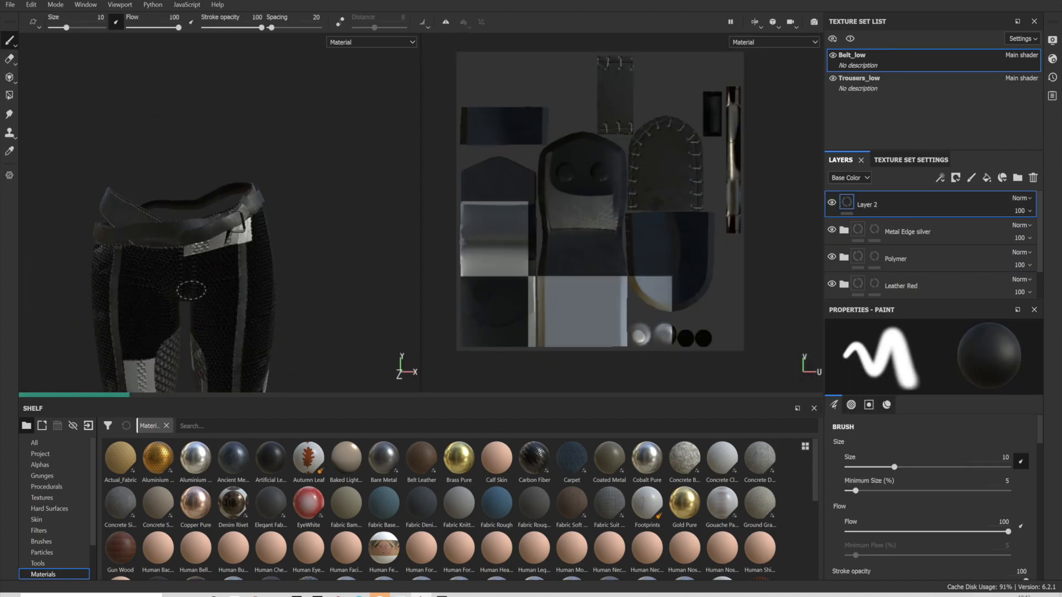
Inspect the trousers' belt, waistband stitching, side stripe and honeycomb fabric up close
alt+middle_drag(191, 291, 247, 174)
alt+drag(247, 173, 334, 208)
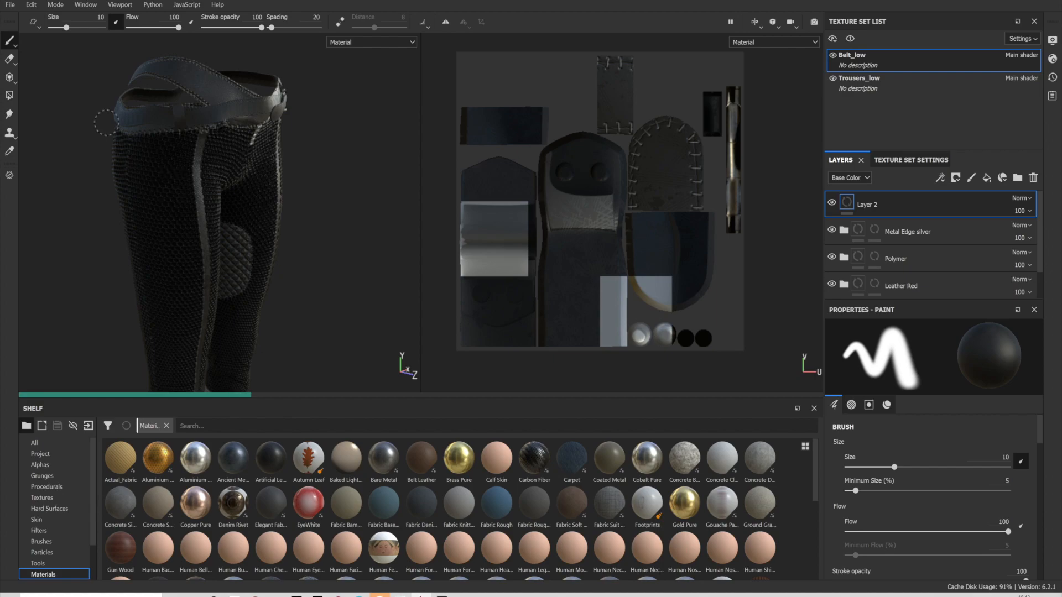
scroll(107, 122, up, 3)
alt+middle_drag(107, 120, 211, 148)
alt+drag(212, 150, 157, 185)
scroll(209, 230, up, 4)
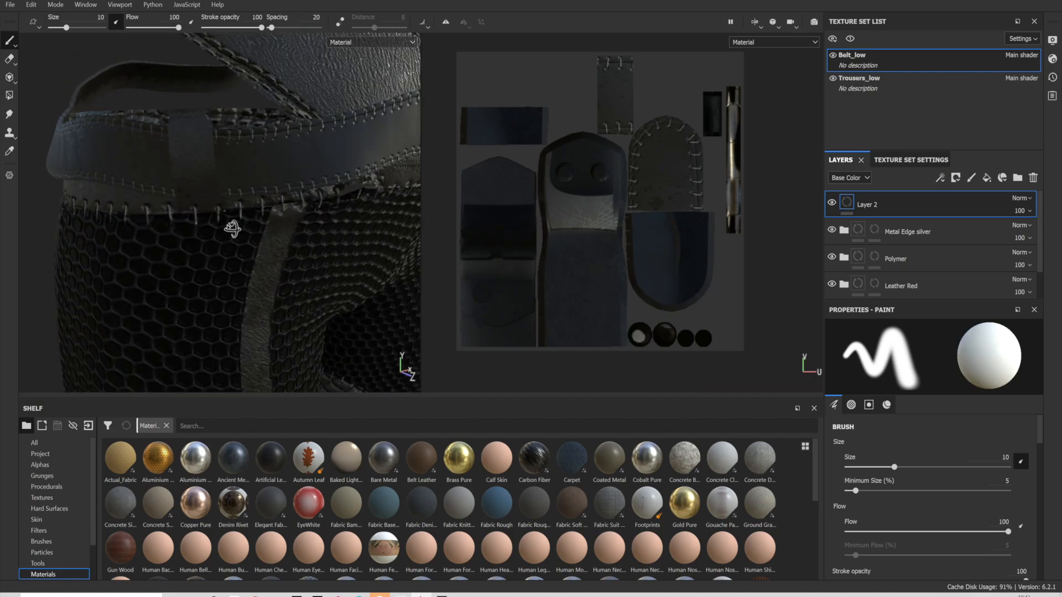
alt+drag(236, 229, 263, 200)
alt+middle_drag(262, 200, 180, 214)
alt+drag(286, 165, 301, 147)
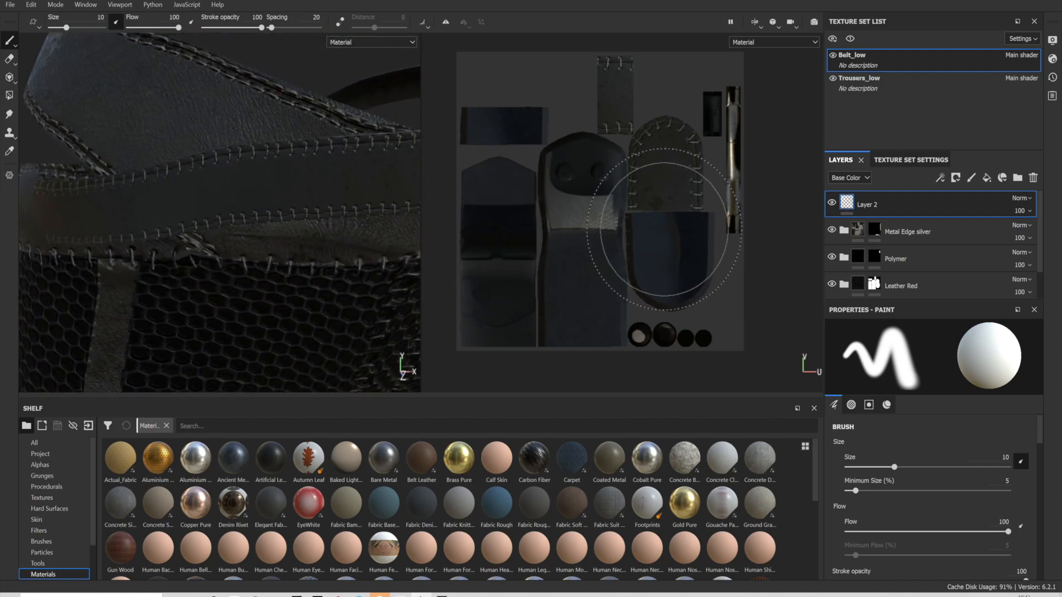
Examine the stitched leather and metal pieces in the Belt_low UV layout
scroll(664, 229, up, 4)
scroll(639, 104, down, 5)
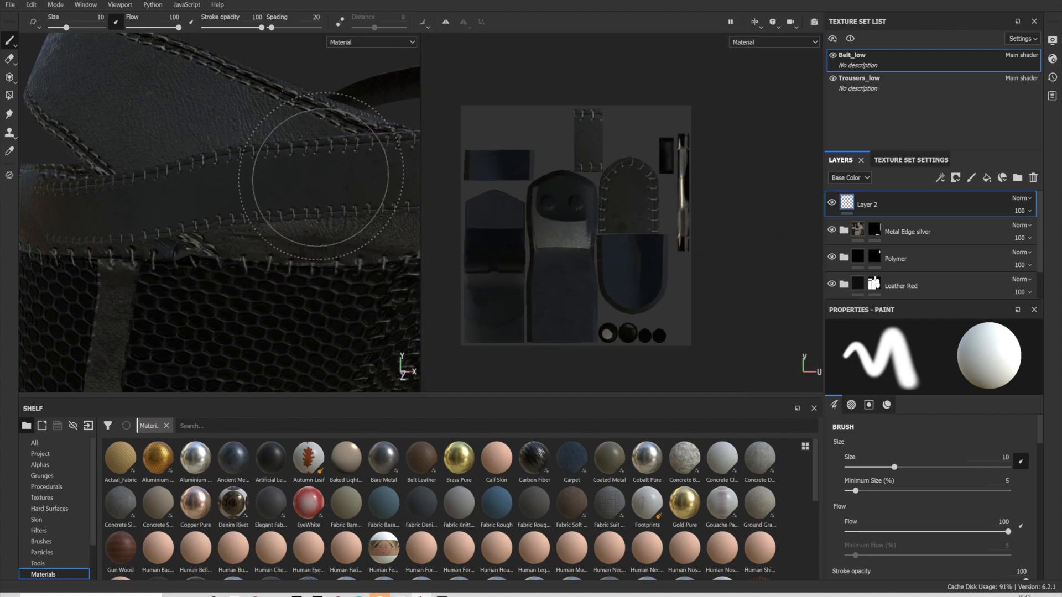
scroll(288, 182, down, 3)
scroll(644, 204, up, 4)
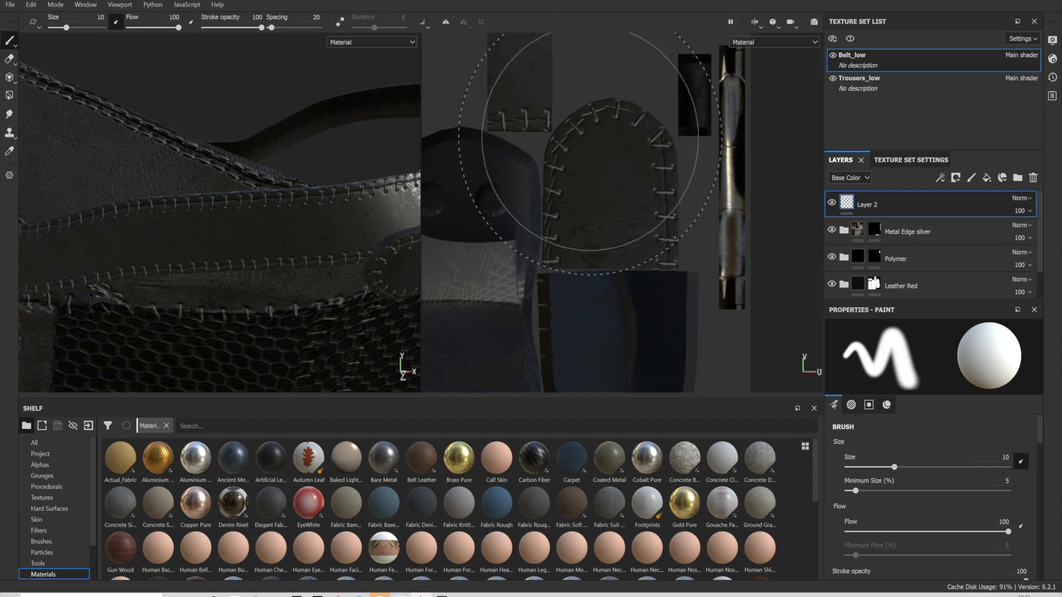
Set the brush size to 0.7 and inspect the trousers' belt, buckle and stitched waistband from several angles
drag(66, 28, 53, 28)
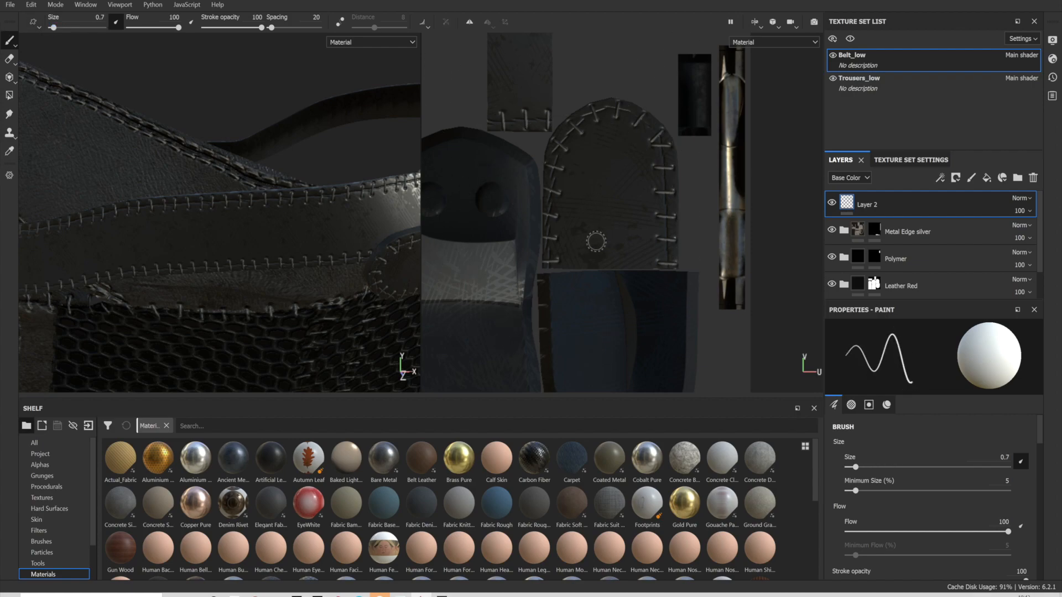
scroll(141, 269, down, 3)
scroll(265, 261, down, 2)
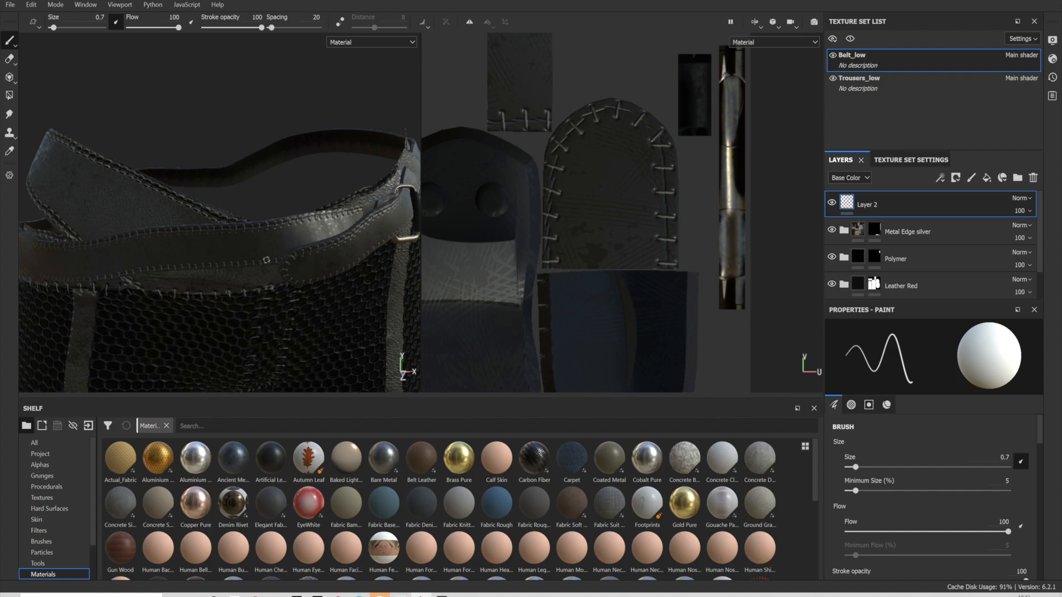
alt+middle_drag(326, 216, 272, 225)
alt+drag(273, 225, 188, 221)
alt+middle_drag(345, 209, 148, 246)
mouse_move(148, 246)
alt+mouse_down()
mouse_move(199, 233)
mouse_move(161, 240)
mouse_move(299, 171)
mouse_move(288, 159)
mouse_move(103, 233)
mouse_move(113, 230)
alt+mouse_up()
scroll(161, 240, up, 3)
scroll(259, 164, up, 4)
alt+middle_drag(283, 182, 286, 232)
scroll(277, 227, down, 5)
alt+drag(224, 217, 305, 210)
alt+middle_drag(227, 287, 256, 147)
scroll(260, 161, down, 3)
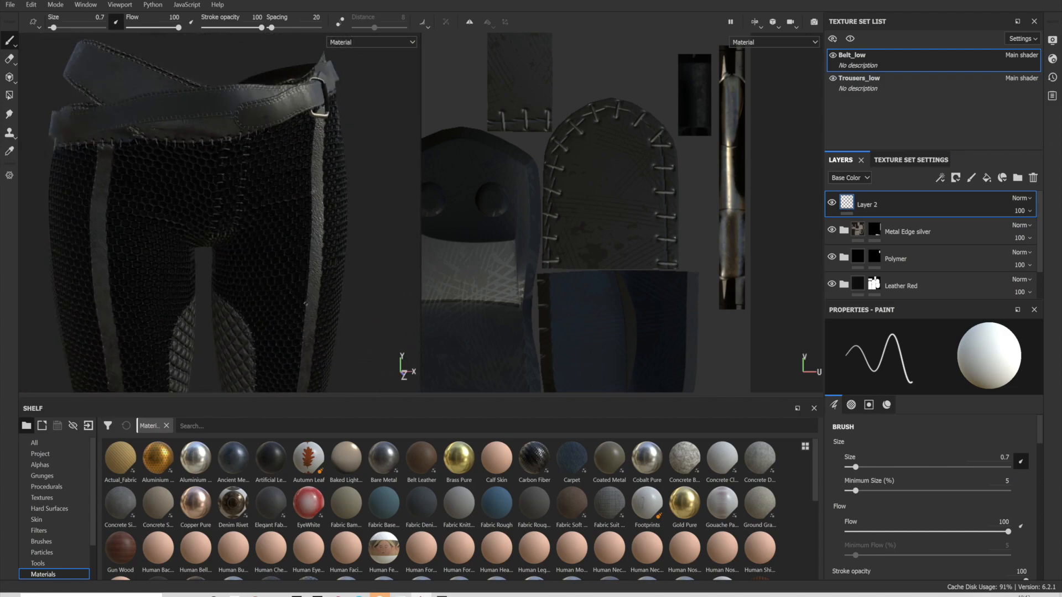
Examine the quilted inner-leg patches, their stitched edges and the side stripes on the trousers
alt+middle_drag(306, 303, 304, 160)
alt+drag(254, 185, 271, 187)
scroll(210, 222, up, 3)
alt+drag(172, 242, 249, 226)
scroll(153, 214, down, 4)
scroll(244, 216, up, 3)
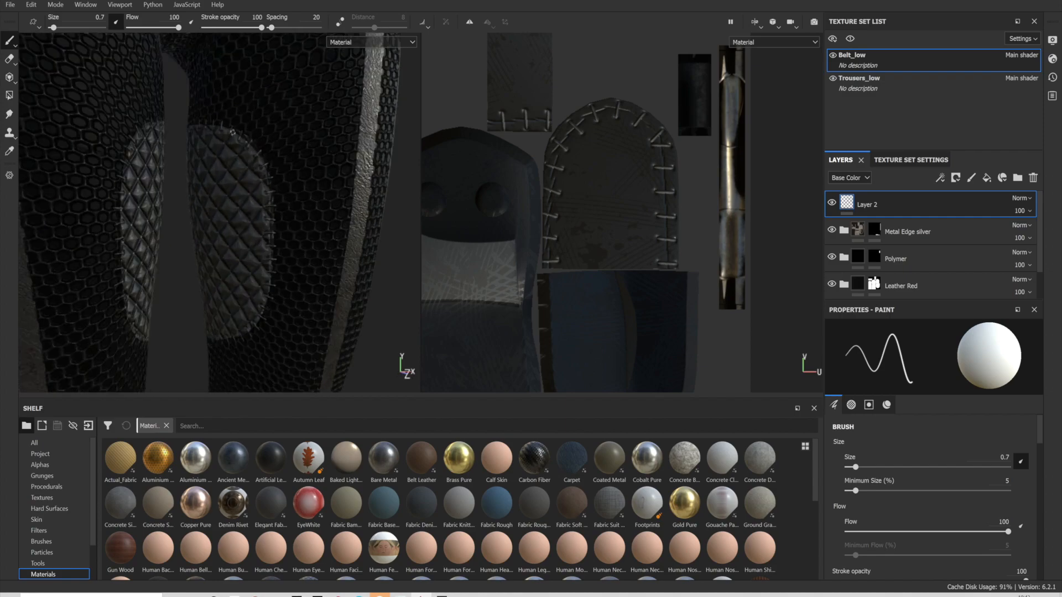
scroll(230, 243, down, 4)
alt+drag(324, 245, 280, 241)
alt+middle_drag(280, 241, 253, 285)
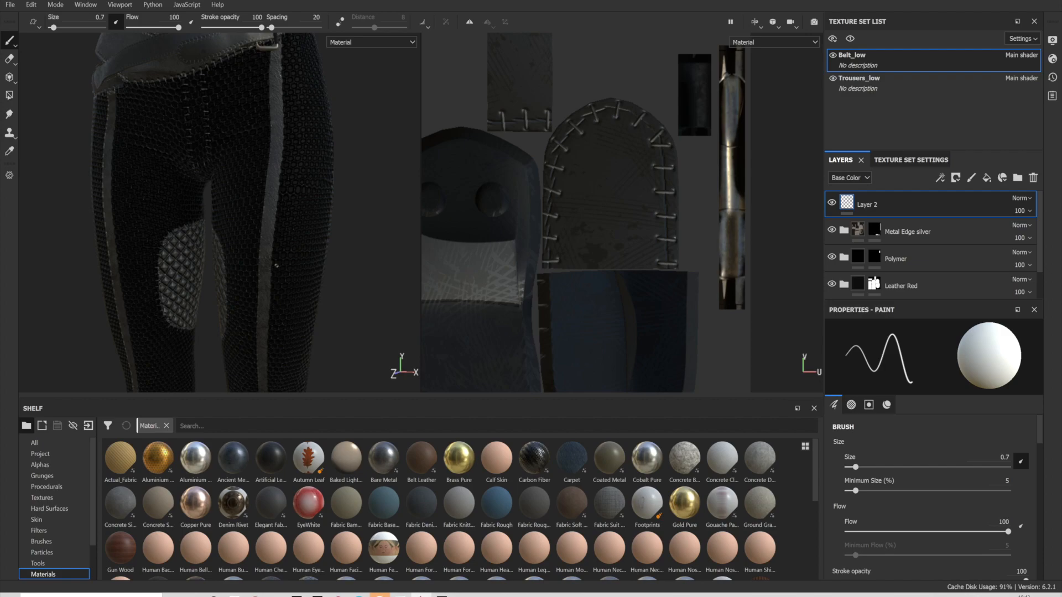
Inspect the trouser legs' stitched side seams and follow them down to the hems
alt+drag(280, 276, 190, 239)
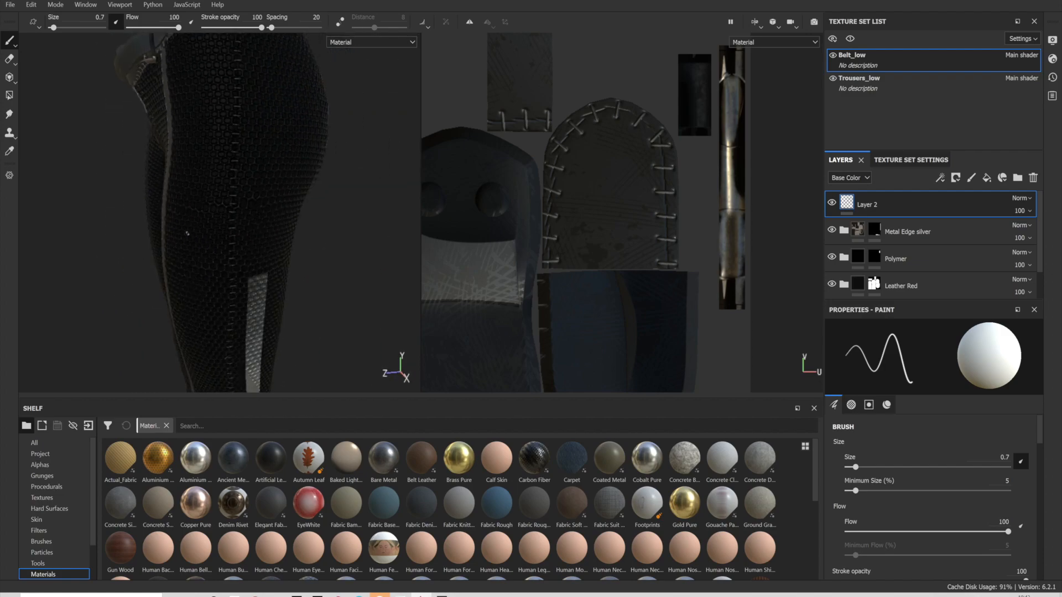
alt+drag(321, 246, 224, 141)
alt+drag(219, 302, 371, 257)
alt+drag(307, 200, 213, 226)
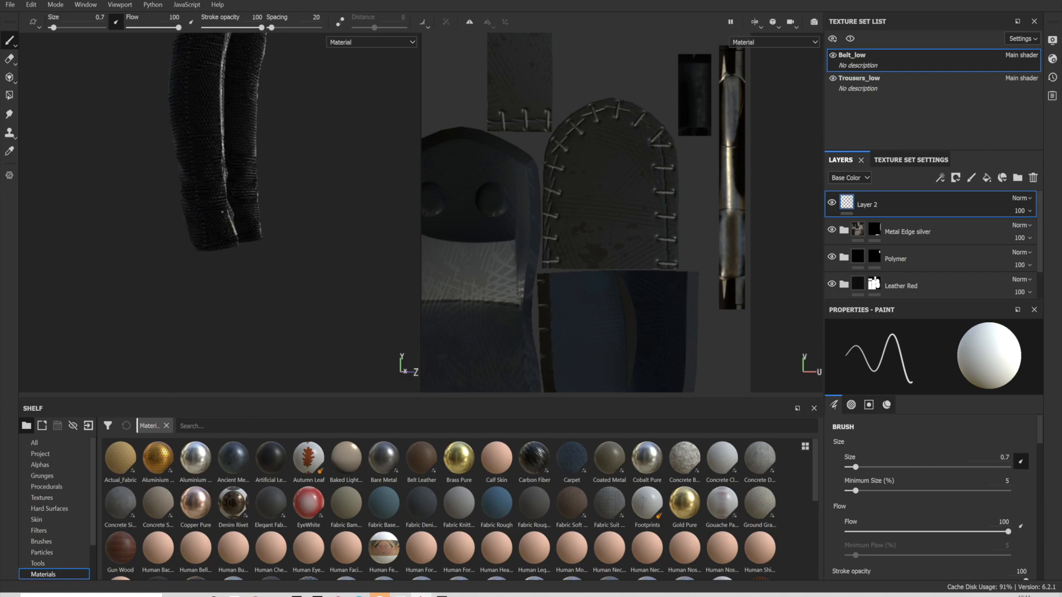
scroll(229, 189, up, 3)
scroll(227, 165, down, 5)
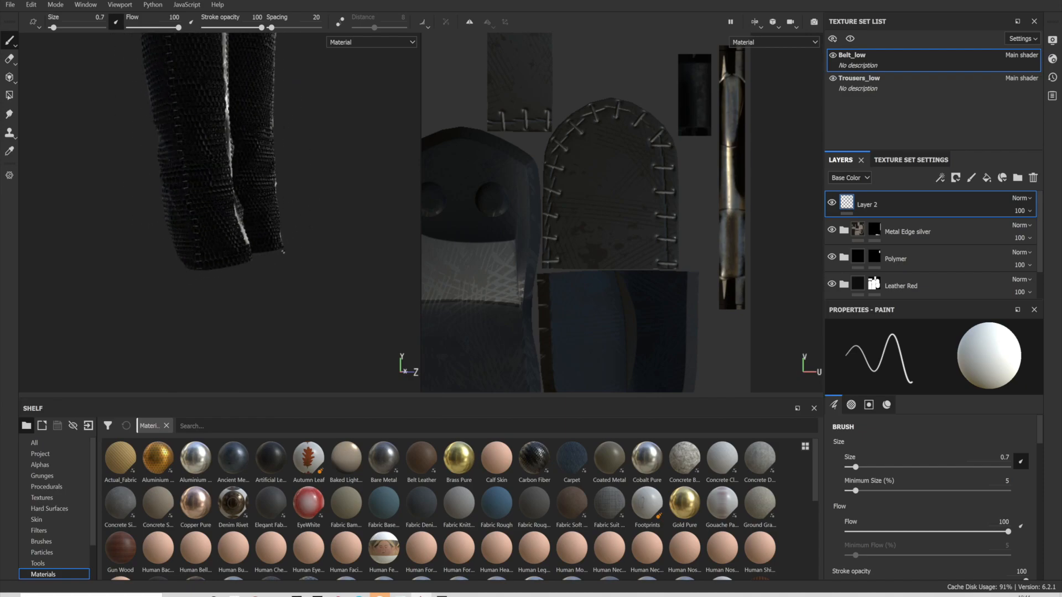
Examine the trousers from the hems back up to the crossed leather belt and waistband stitching
alt+middle_drag(223, 90, 207, 271)
scroll(200, 199, up, 5)
alt+drag(144, 199, 252, 177)
scroll(183, 200, up, 4)
alt+drag(183, 200, 330, 249)
scroll(254, 227, up, 2)
alt+middle_drag(330, 249, 335, 267)
alt+drag(244, 249, 276, 184)
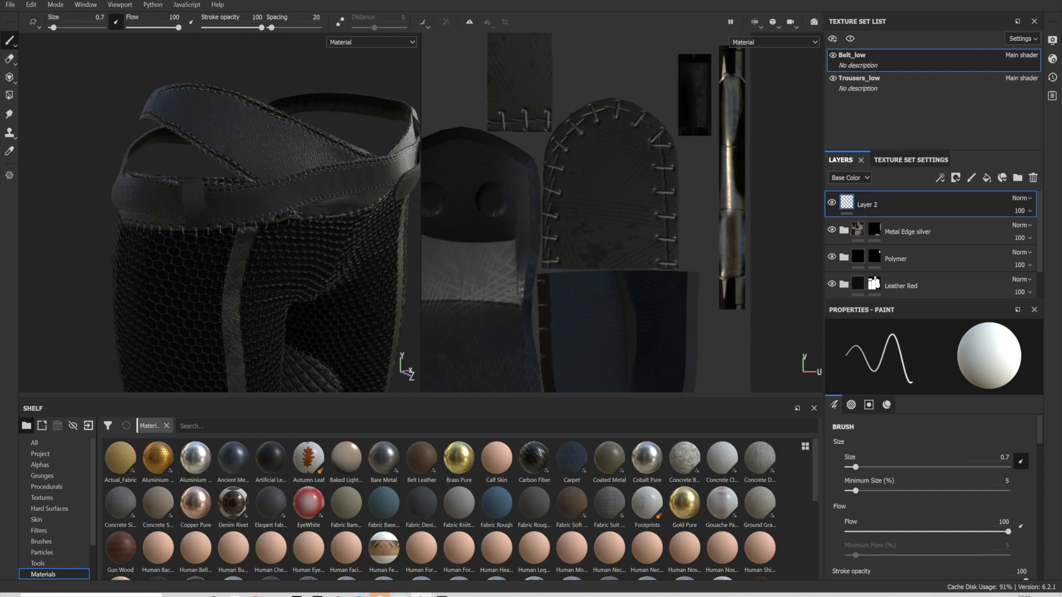
Open the recent project TopTexturing.spp
click(10, 4)
mouse_move(31, 44)
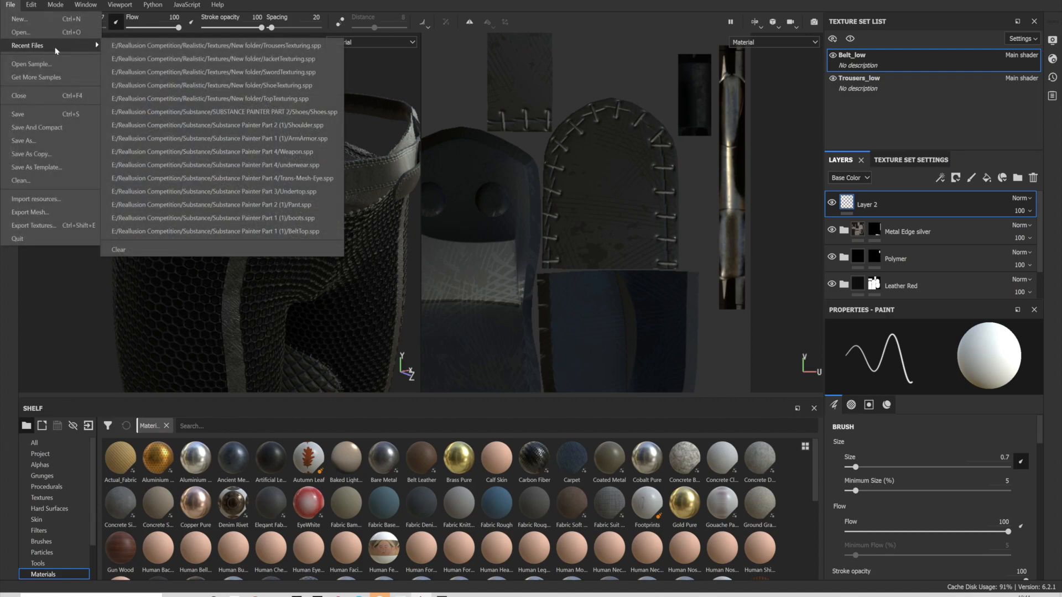
click(206, 88)
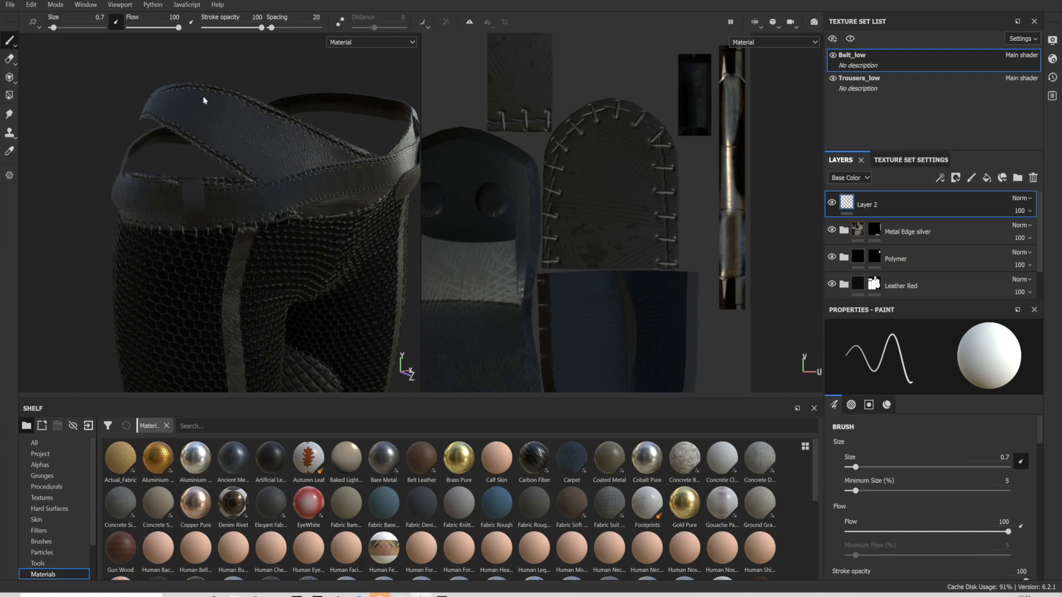
click(484, 309)
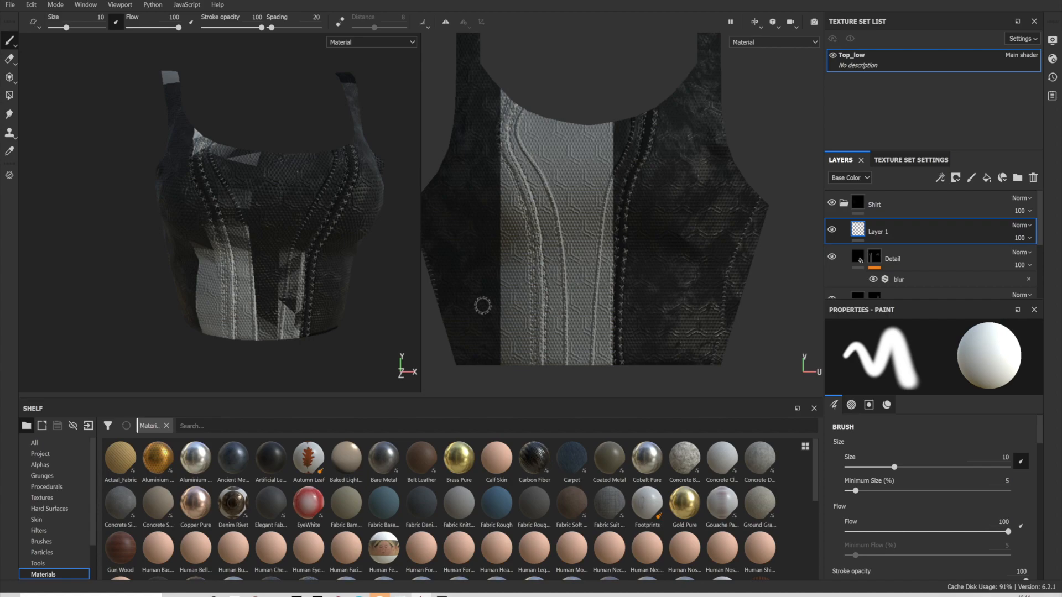
Inspect the top's cross-stitched seams and patterned fabric up close and from several angles
alt+drag(241, 243, 209, 256)
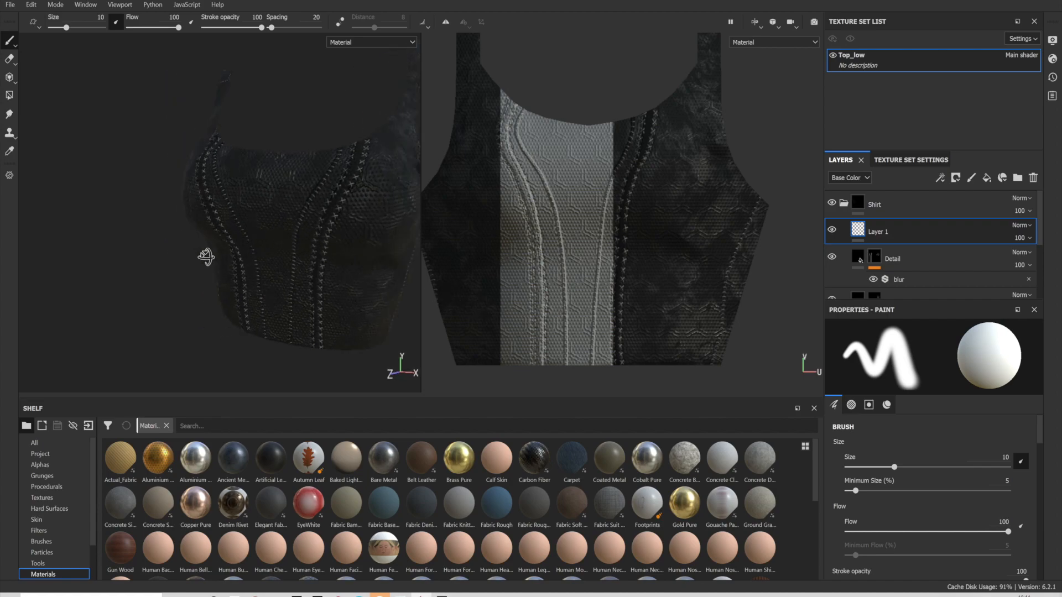
alt+right_drag(209, 256, 300, 239)
mouse_move(301, 239)
alt+mouse_down()
mouse_move(315, 256)
mouse_move(289, 308)
alt+mouse_up()
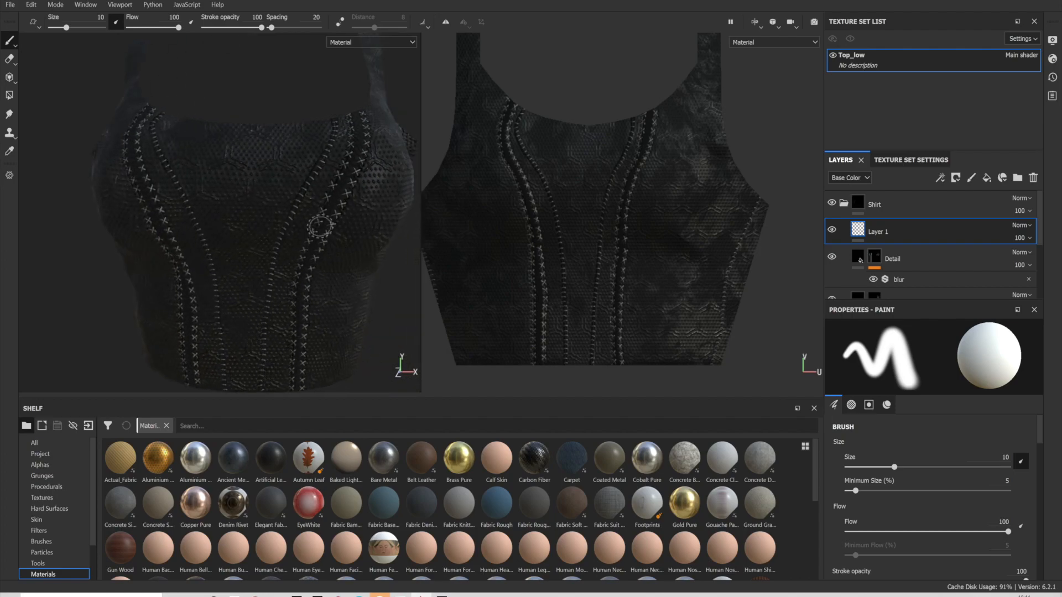
mouse_move(268, 273)
alt+mouse_down()
mouse_move(288, 291)
mouse_move(249, 310)
mouse_move(287, 311)
mouse_move(197, 282)
mouse_move(165, 248)
mouse_move(169, 301)
mouse_move(158, 296)
mouse_move(193, 202)
mouse_move(261, 250)
alt+mouse_up()
scroll(256, 197, up, 5)
alt+drag(256, 197, 193, 257)
alt+middle_drag(193, 256, 166, 284)
scroll(190, 220, down, 2)
alt+drag(190, 221, 254, 233)
scroll(210, 210, up, 2)
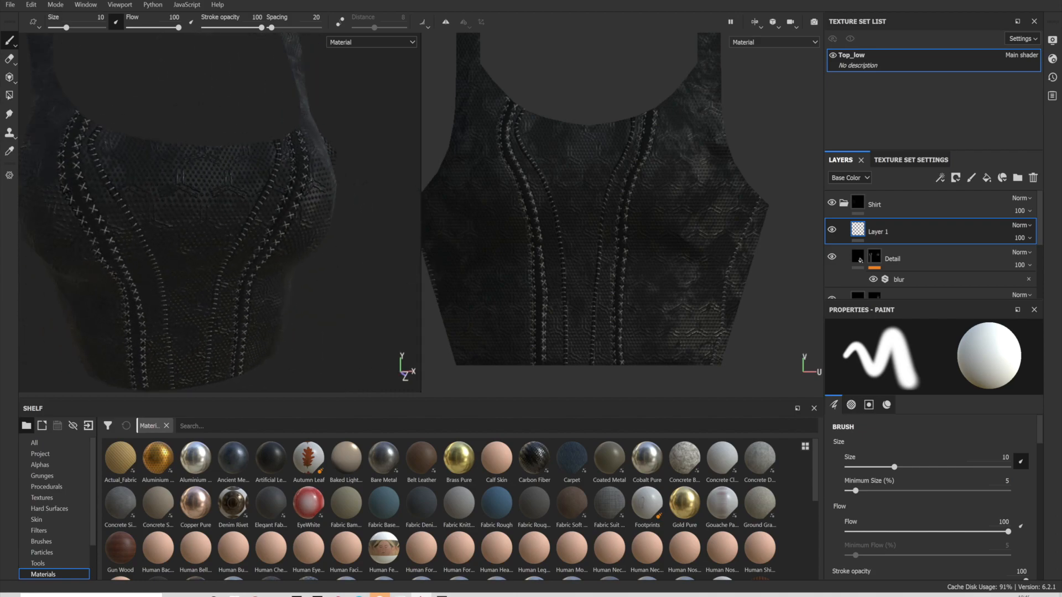
Close Substance Painter
key(alt+F4)
click(519, 308)
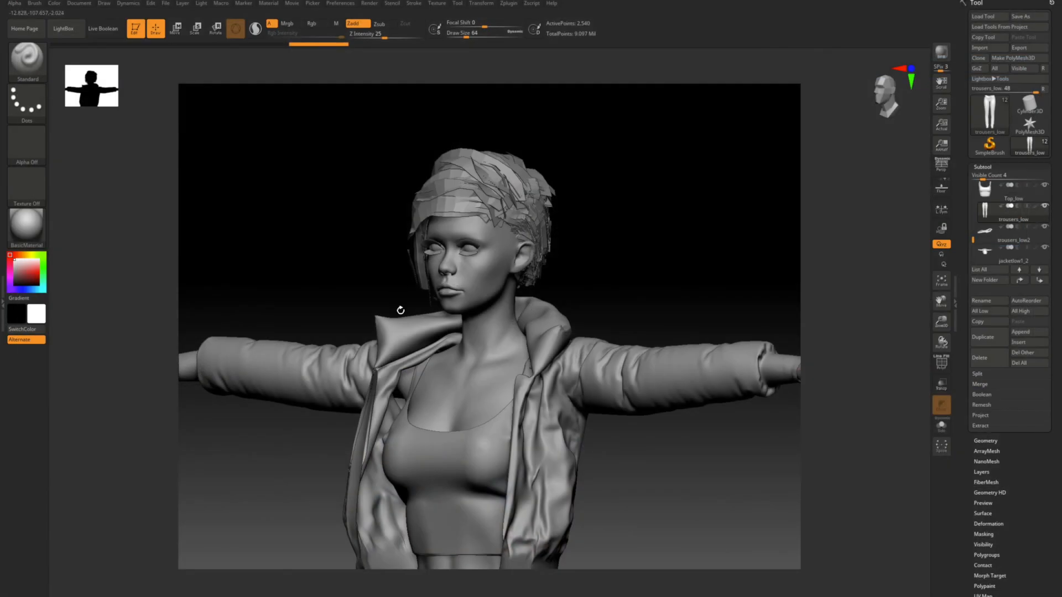
Review the full clothed character in ZBrush from the front and the side
alt+drag(400, 310, 418, 168)
ctrl+right_drag(543, 462, 487, 180)
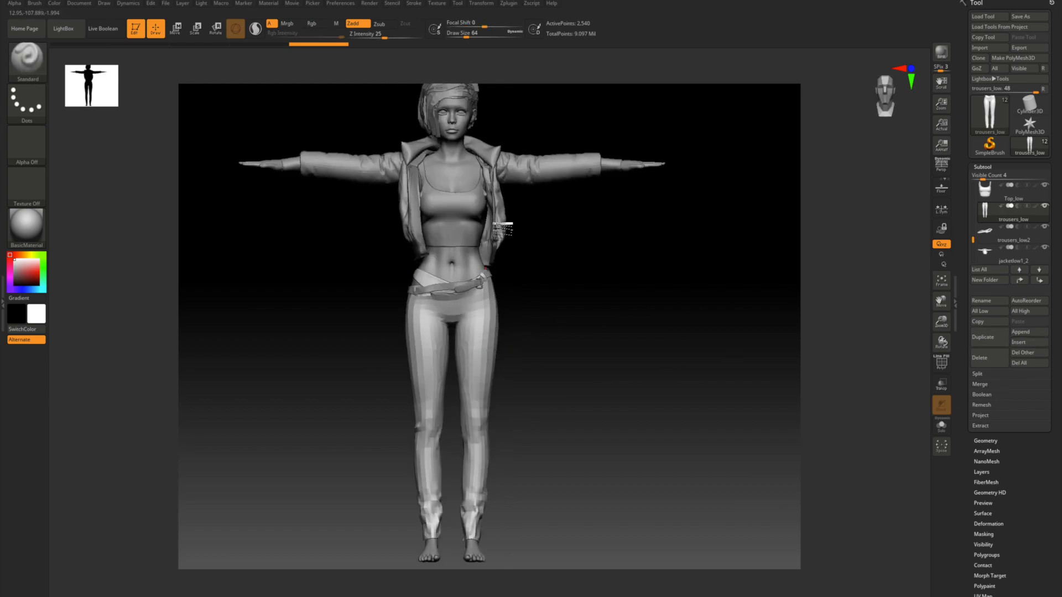
right_drag(548, 176, 494, 182)
Select all the jacket's pattern pieces in Marvelous Designer and return to ZBrush
key(super)
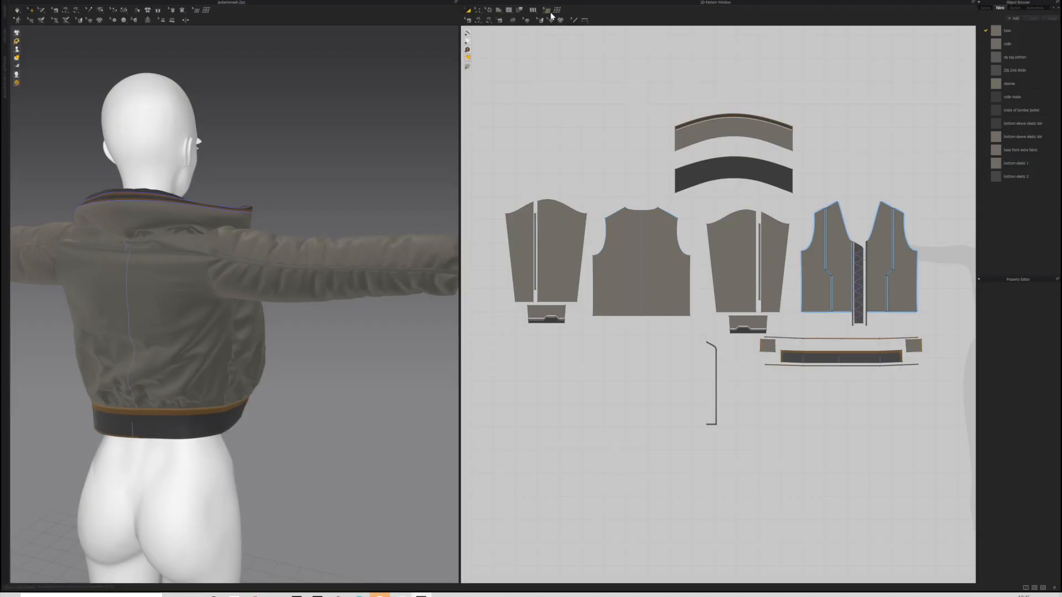
key(ctrl+a)
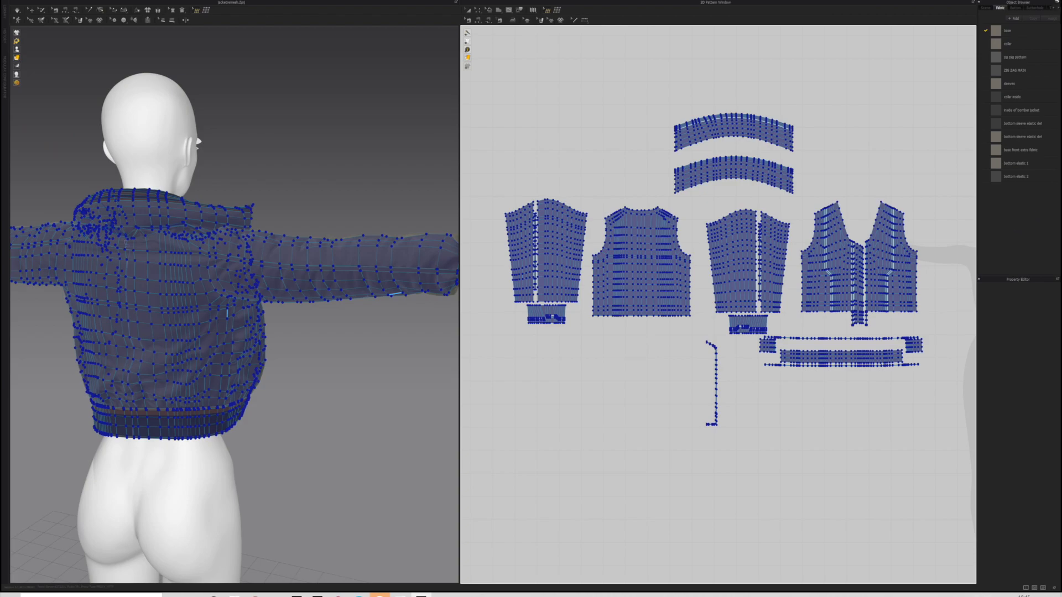
click(1055, 2)
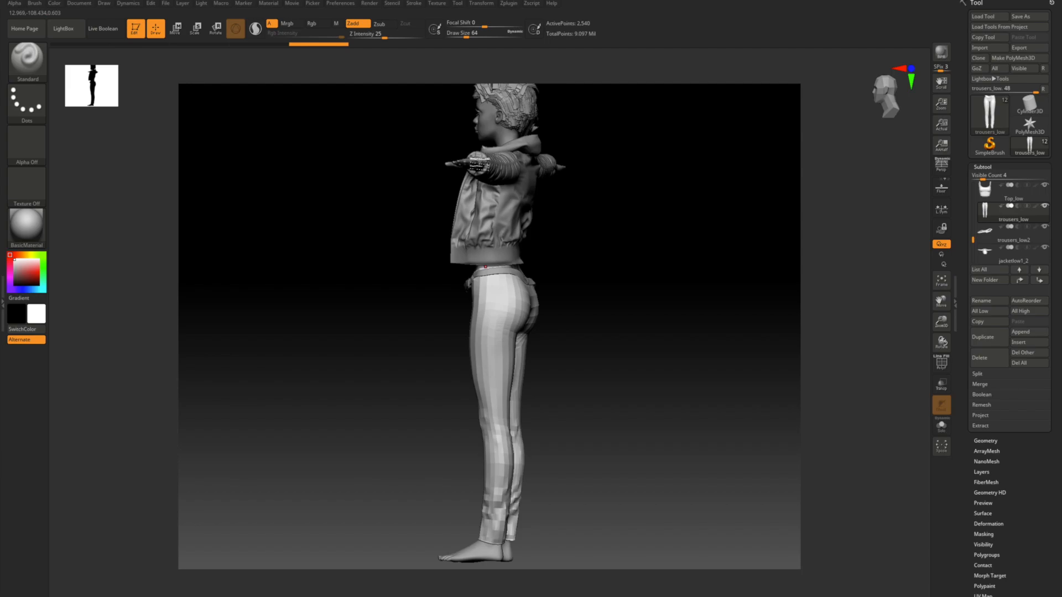
Examine the sculpted character from the front and side, including the jacket, top and belt up close
drag(548, 245, 594, 257)
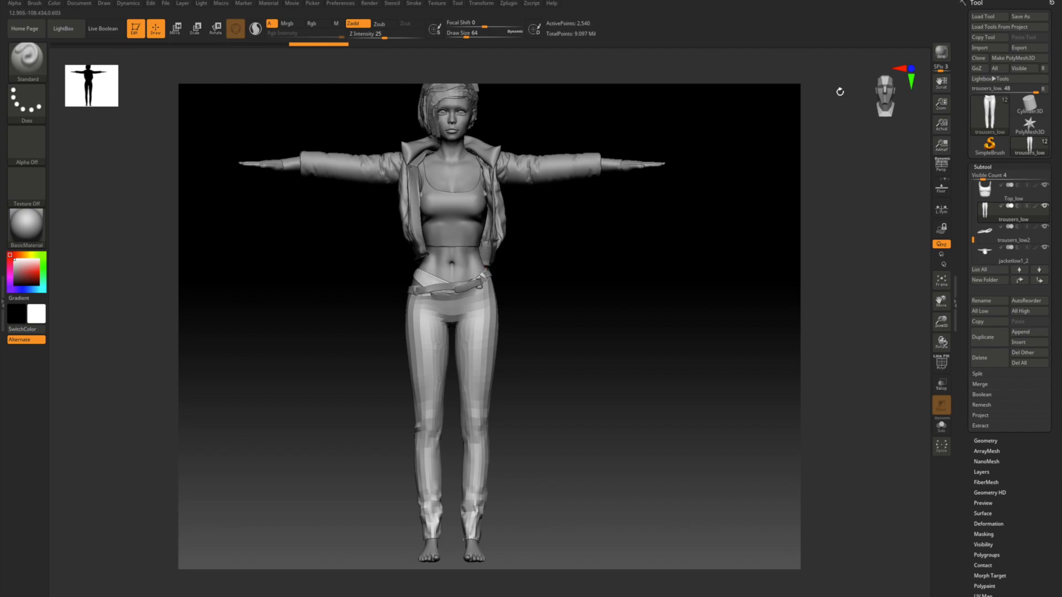
alt+drag(732, 216, 734, 237)
drag(592, 220, 479, 310)
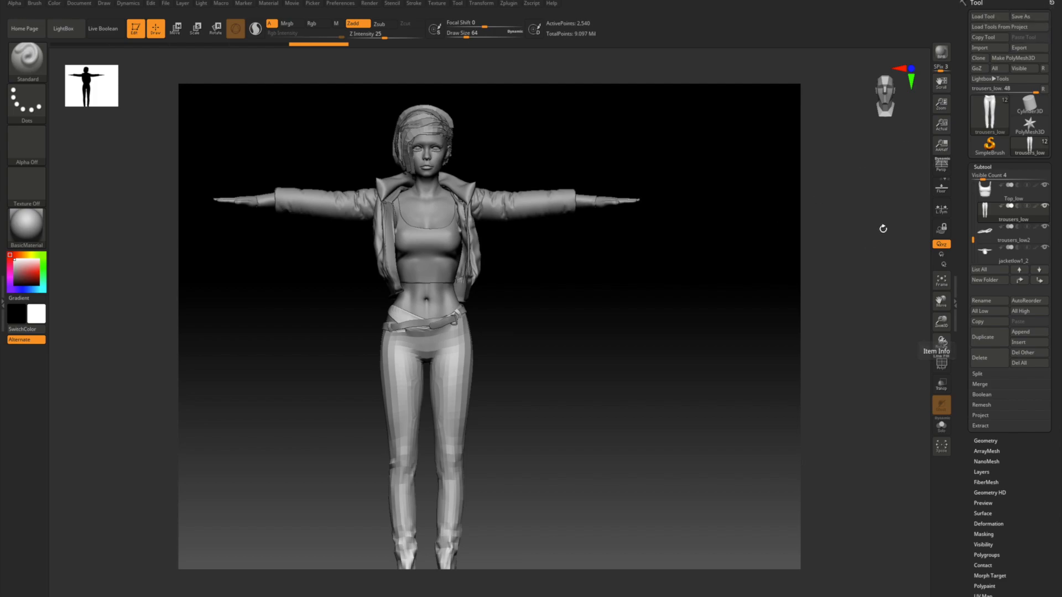
click(1052, 3)
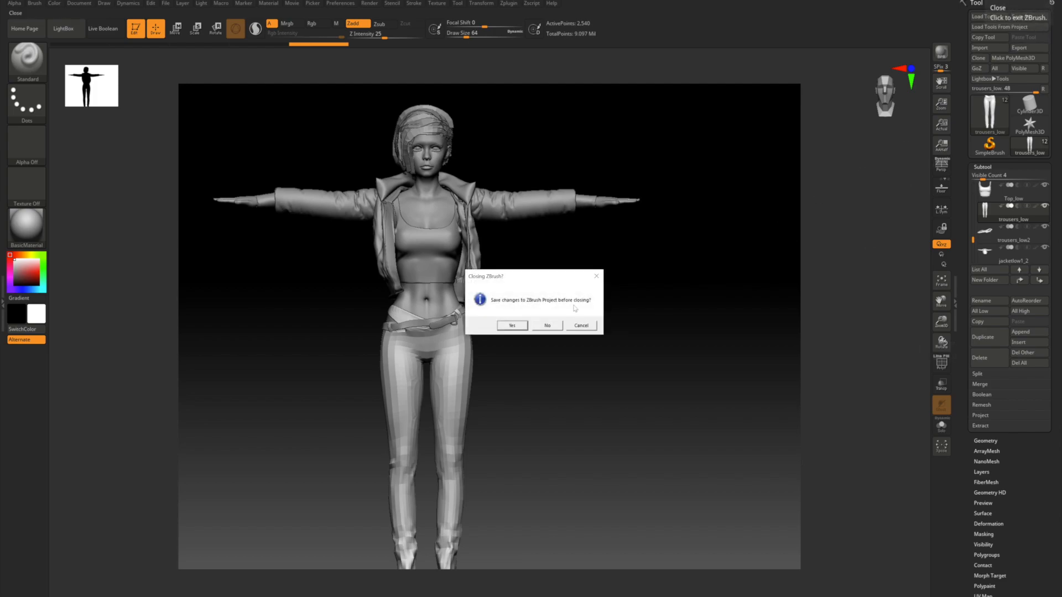
click(584, 328)
drag(585, 328, 506, 236)
key(super)
ctrl+right_drag(553, 243, 504, 392)
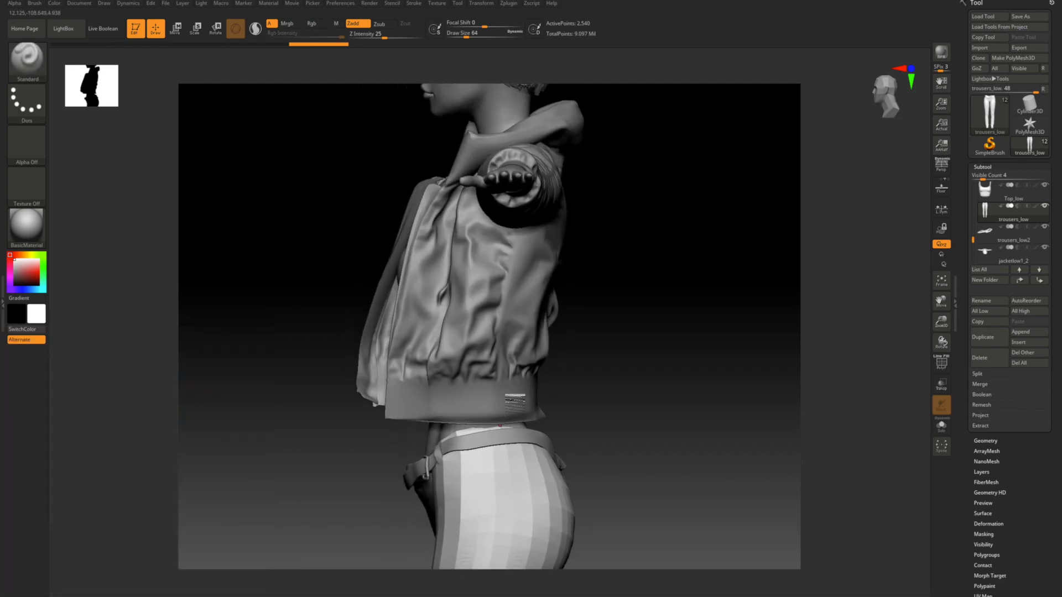
drag(588, 354, 608, 356)
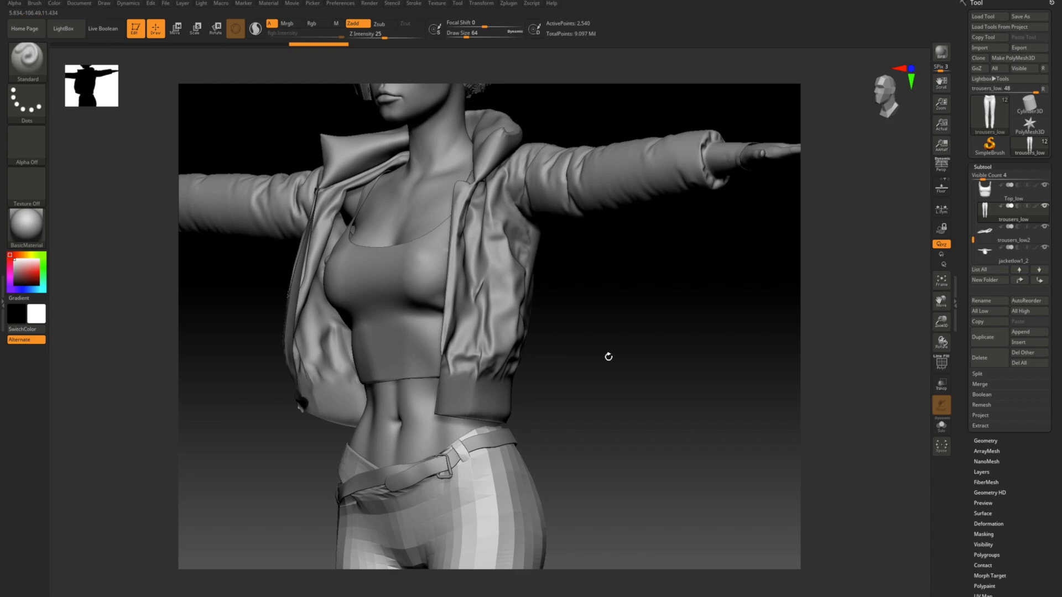
Close ZBrush without saving the project changes
key(alt+F4)
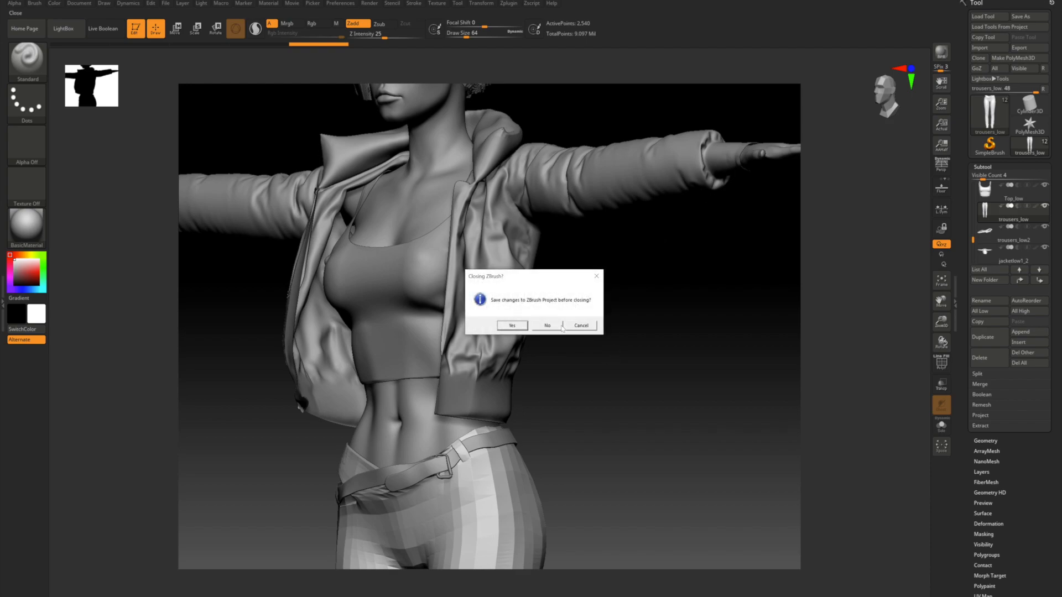
click(547, 325)
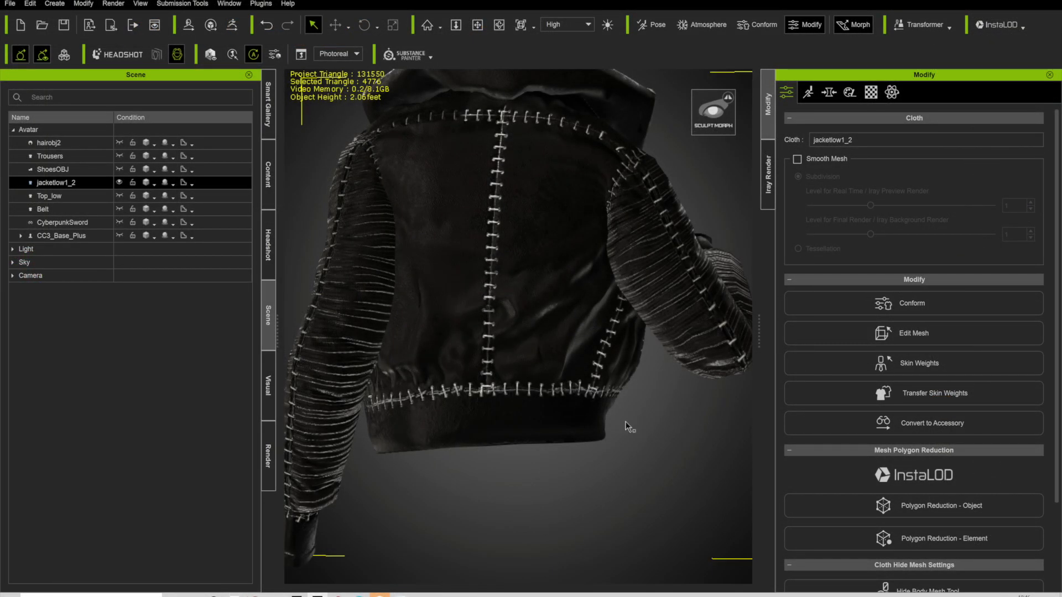
Frame the whole jacket in Character Creator, deselect it, and inspect its back and inner front
key(f)
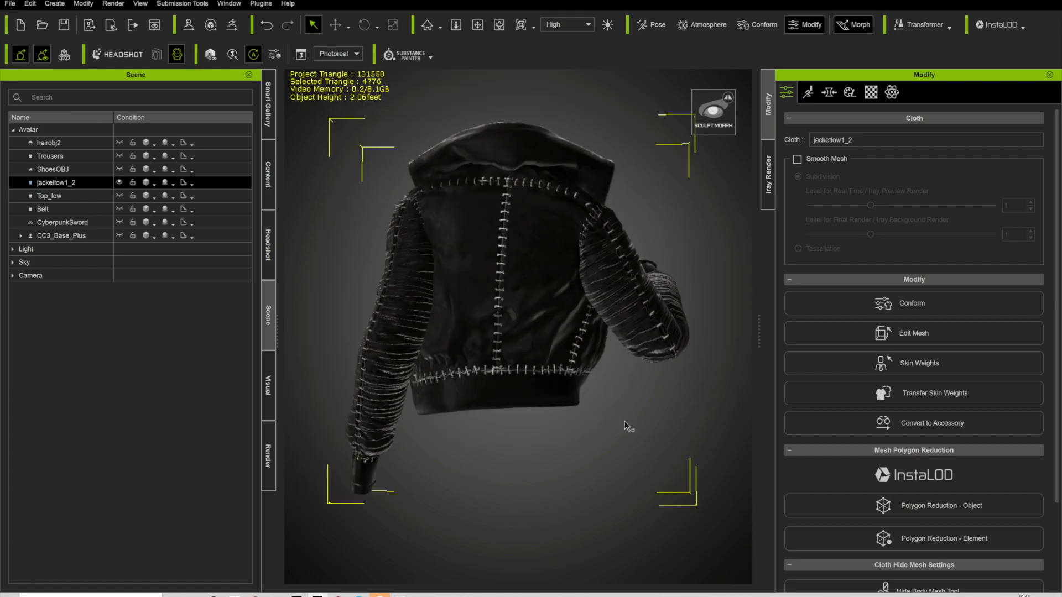
click(621, 376)
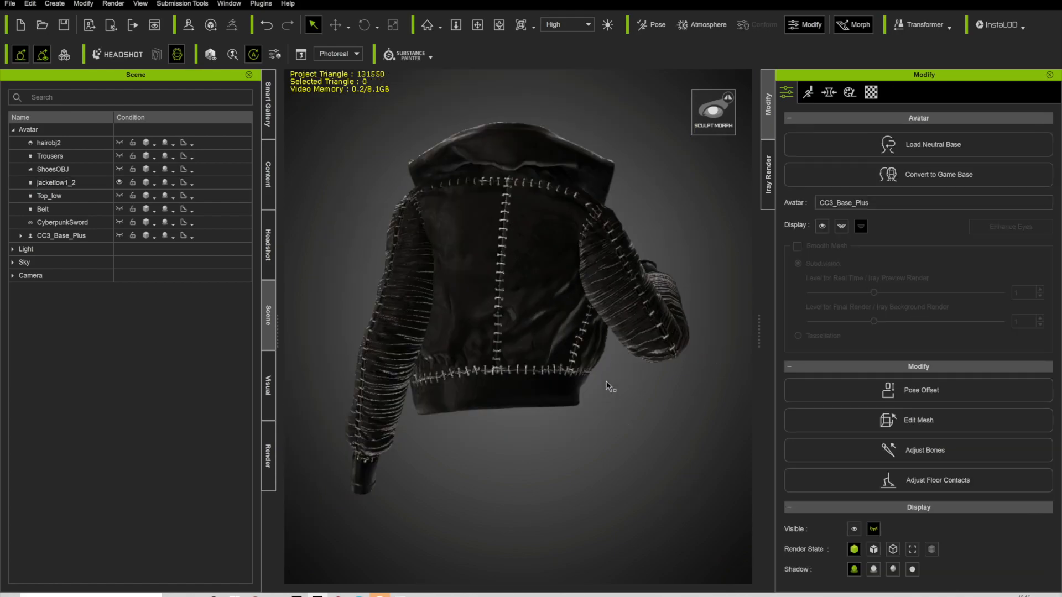
right_drag(612, 398, 534, 344)
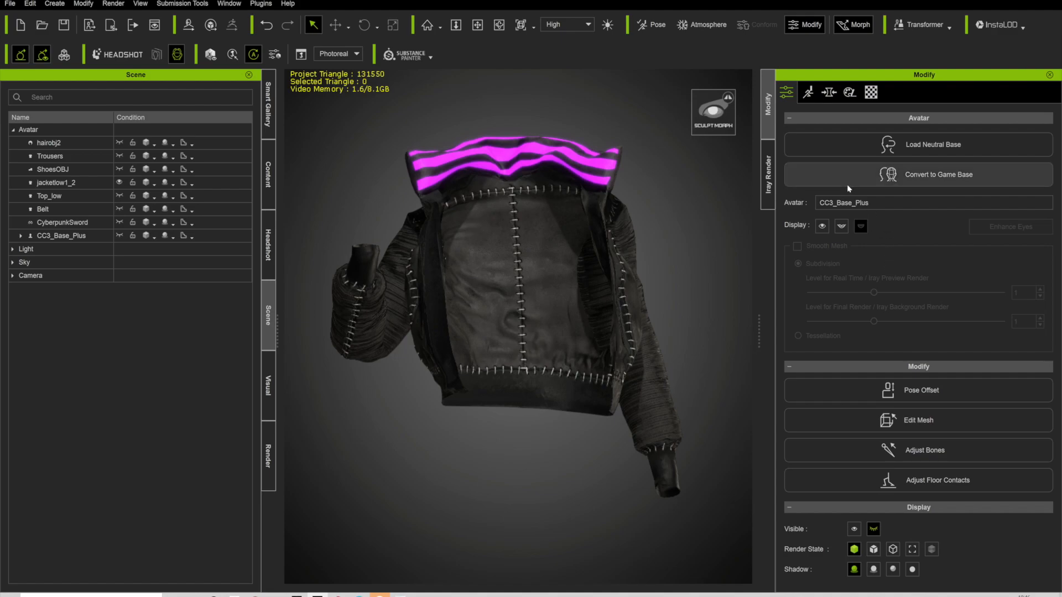
Hide the jacketlow1_2 object and show the ShoesOBJ object in the scene
click(59, 155)
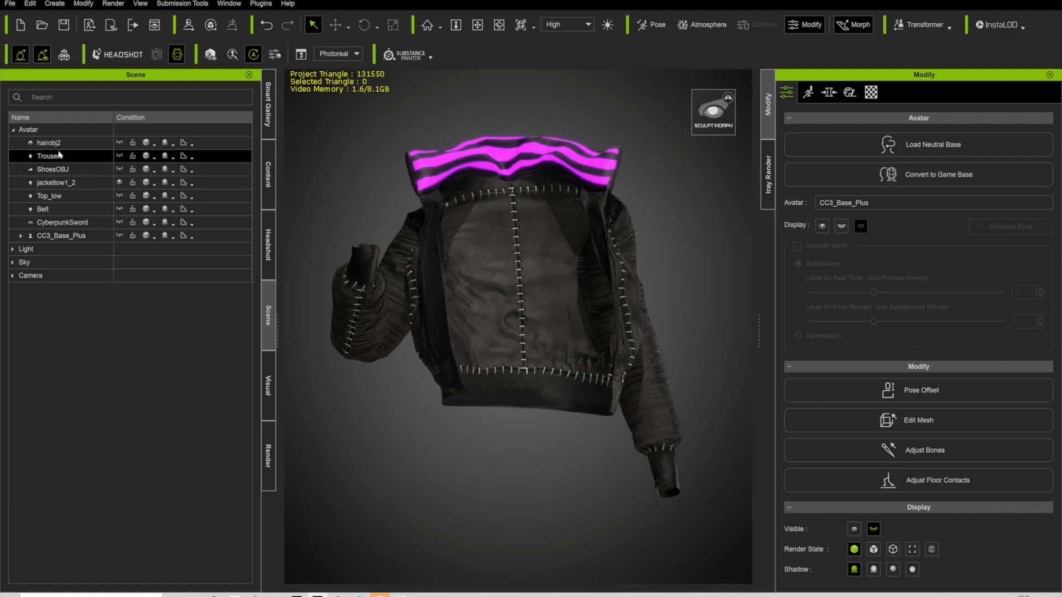
click(65, 168)
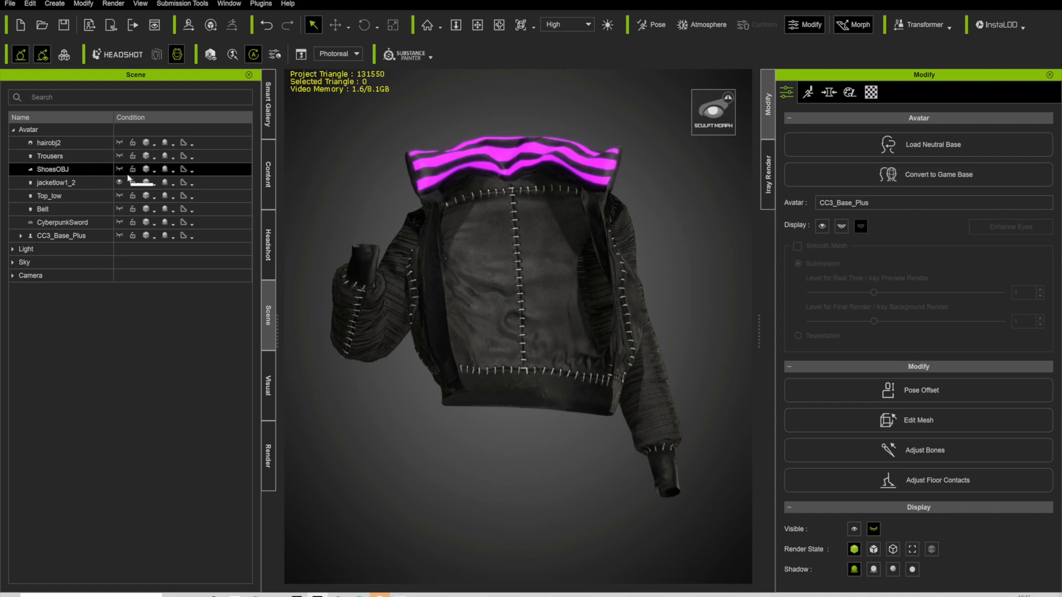
click(111, 184)
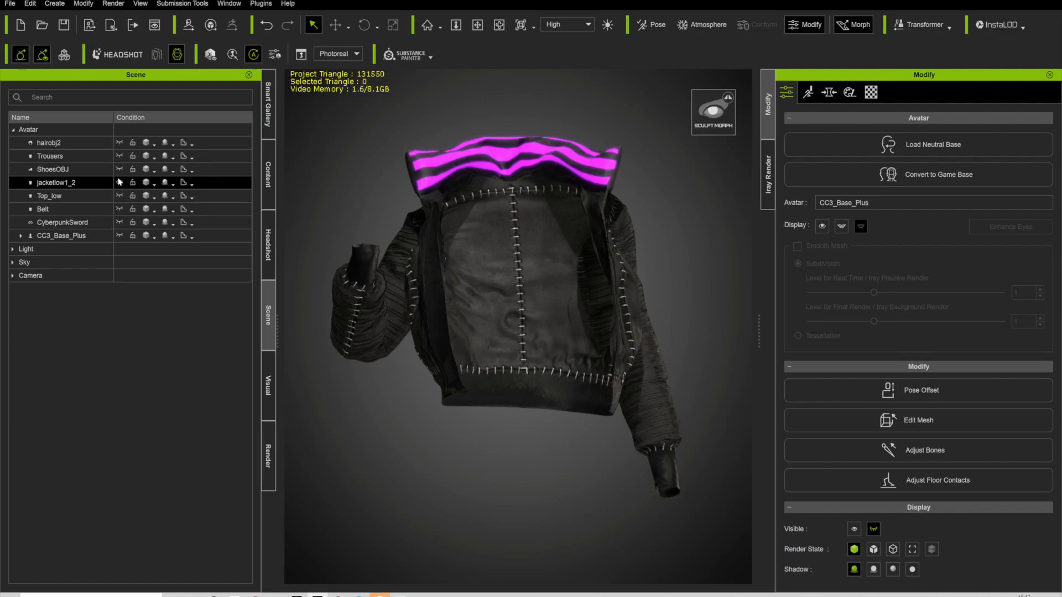
click(120, 183)
click(121, 169)
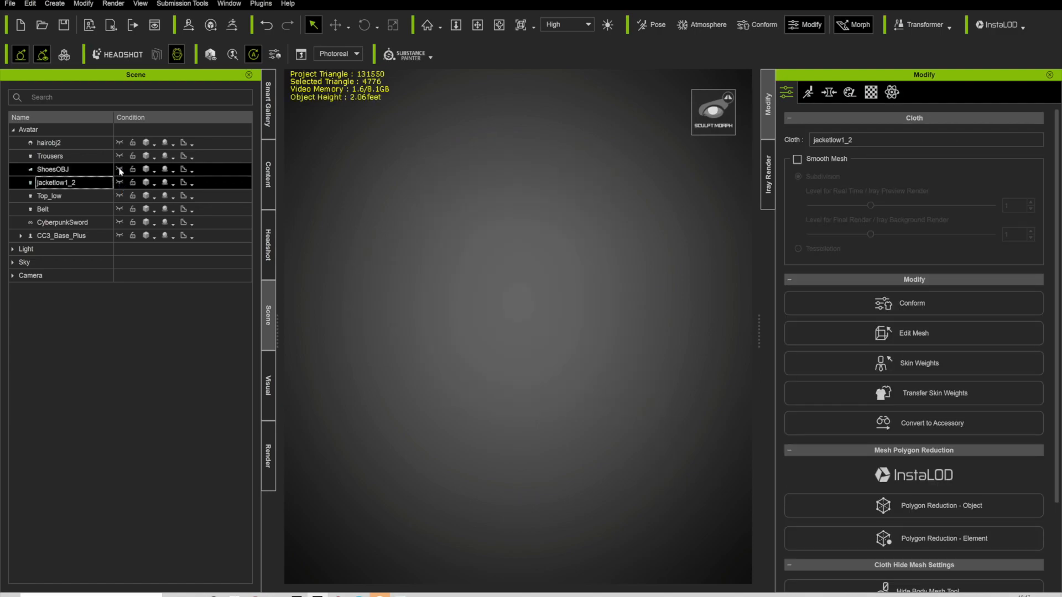
click(120, 169)
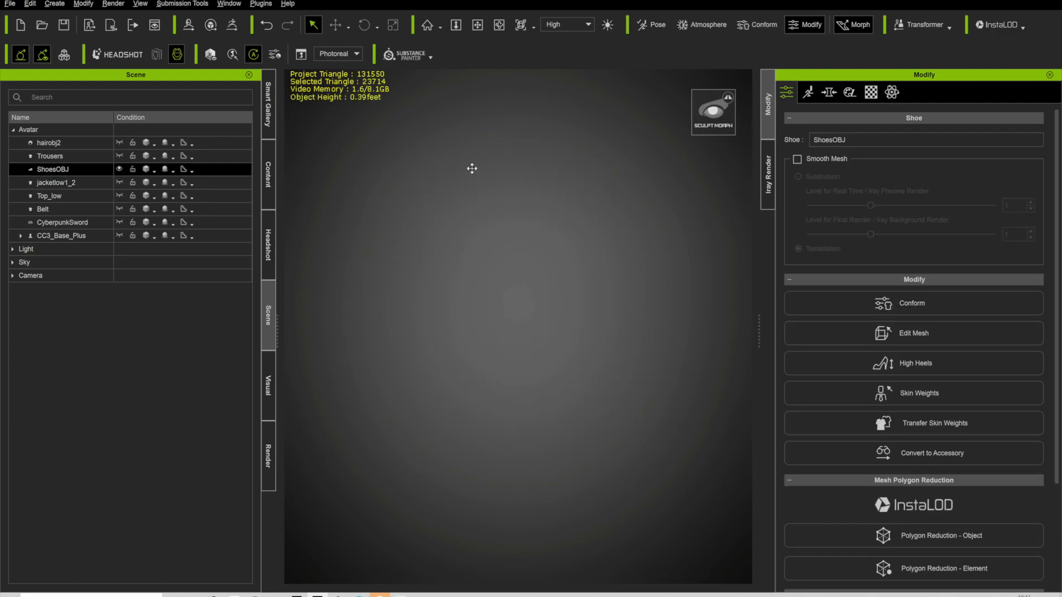
Examine the shoe up close from several angles, including the quilted upper, laces, buckles and platform sole
middle_drag(553, 475, 559, 317)
right_drag(559, 318, 538, 379)
scroll(541, 366, up, 5)
right_drag(544, 339, 557, 403)
middle_drag(556, 402, 428, 375)
scroll(535, 389, up, 5)
middle_drag(555, 404, 480, 376)
right_drag(480, 376, 652, 384)
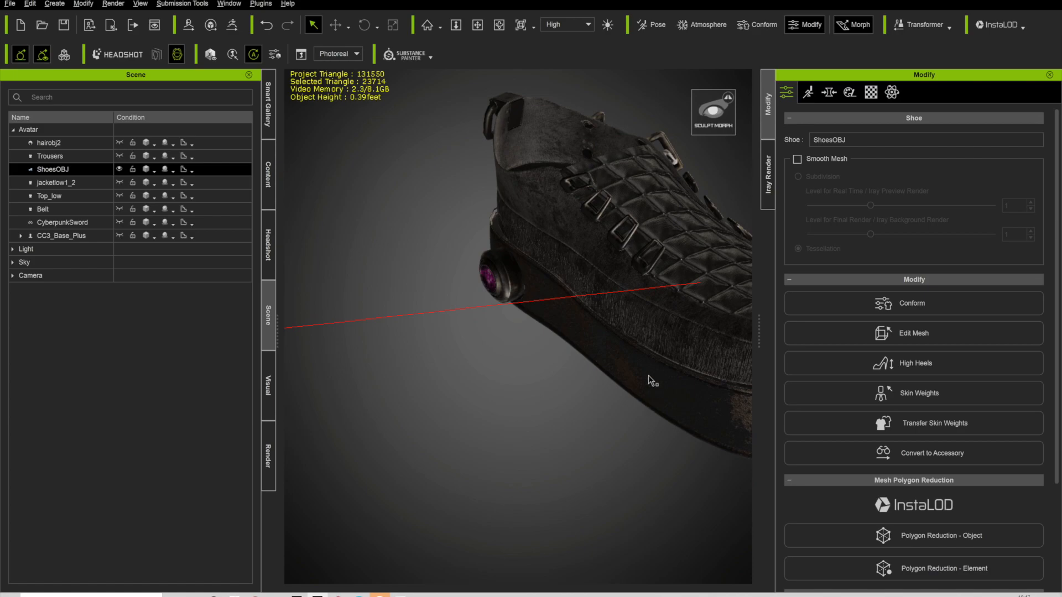
middle_drag(687, 240, 623, 281)
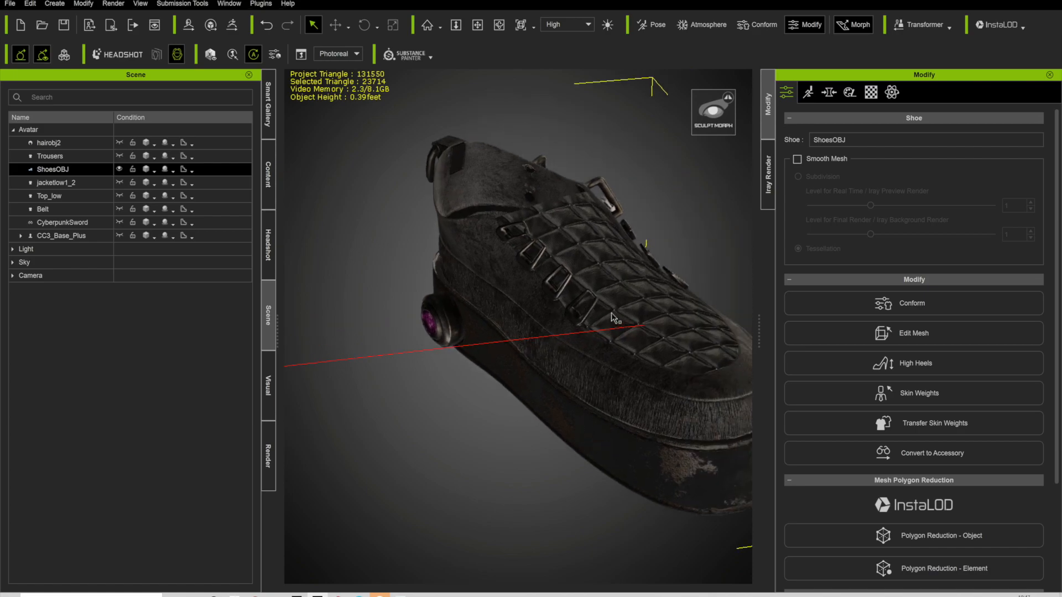
right_drag(580, 327, 407, 331)
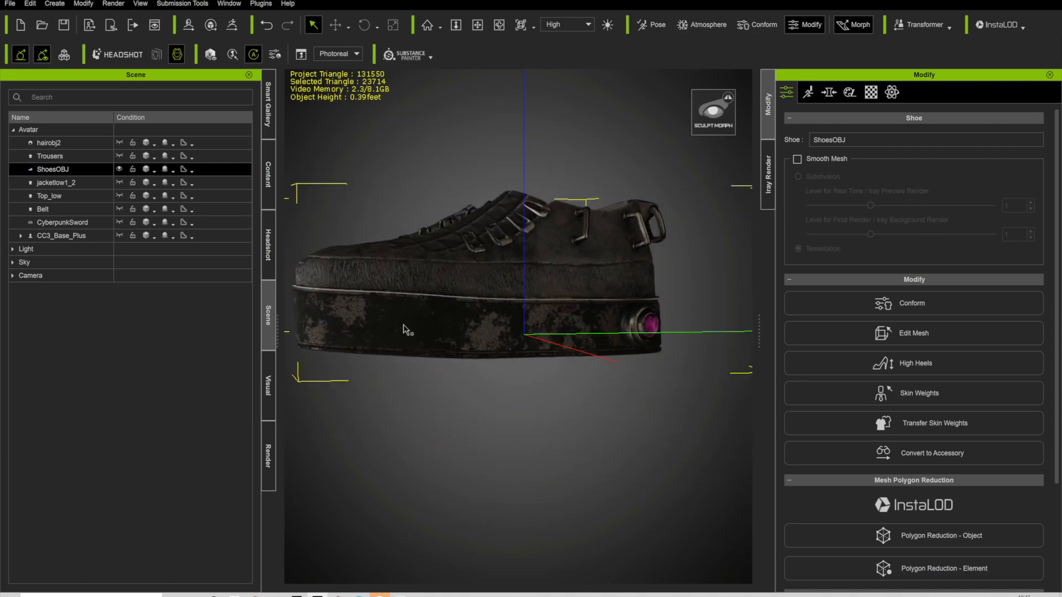
Inspect the shoe's worn sole, the gem on the heel and the side buckles up close
scroll(415, 340, up, 3)
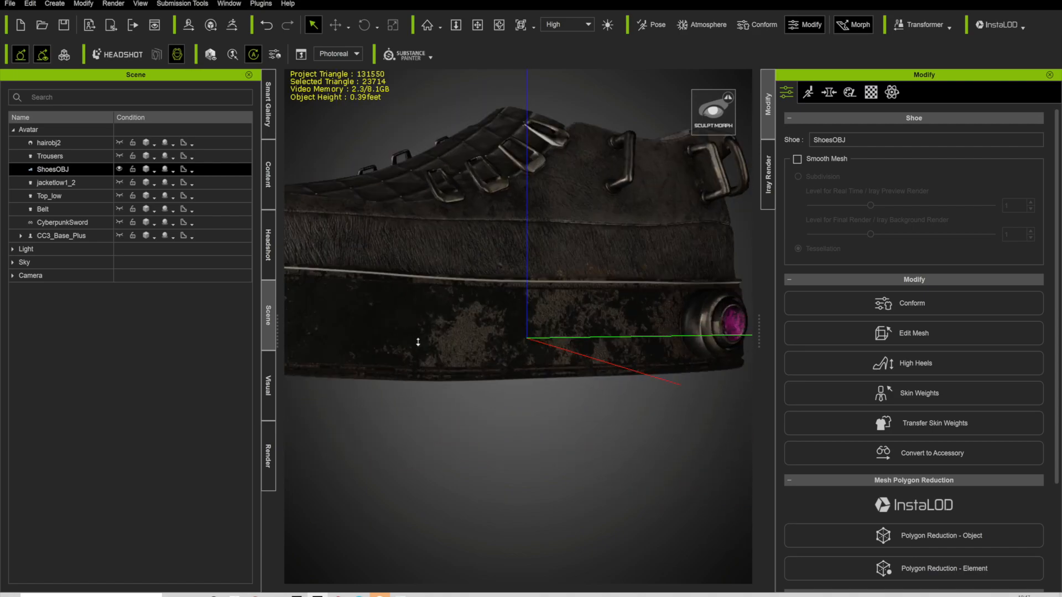
middle_drag(543, 334, 566, 333)
right_drag(519, 319, 509, 360)
scroll(508, 358, down, 2)
right_drag(601, 283, 504, 282)
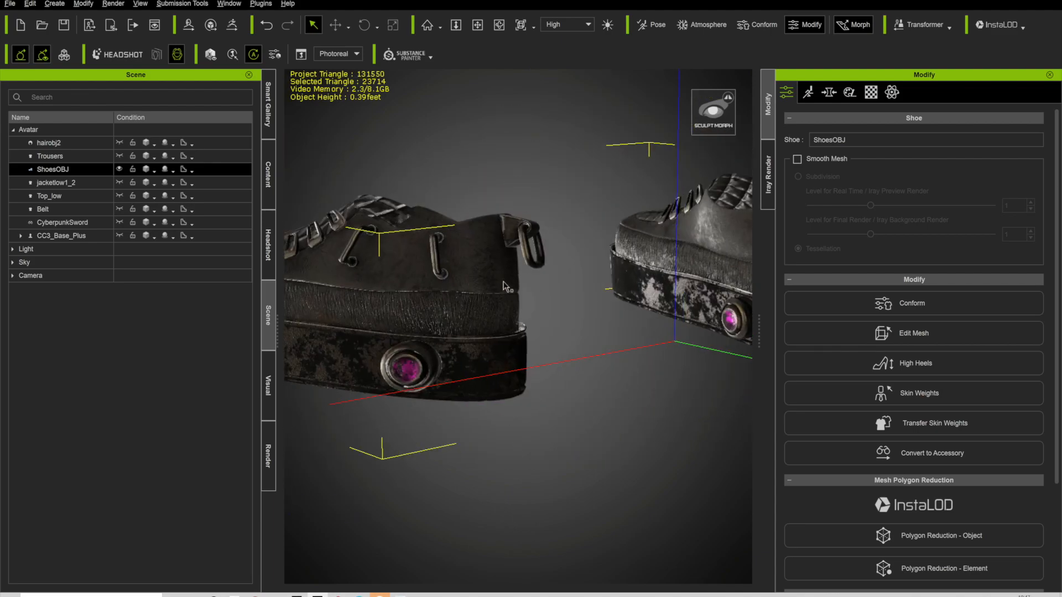
middle_drag(520, 283, 560, 291)
scroll(558, 292, up, 2)
middle_drag(464, 295, 517, 344)
right_drag(516, 344, 651, 351)
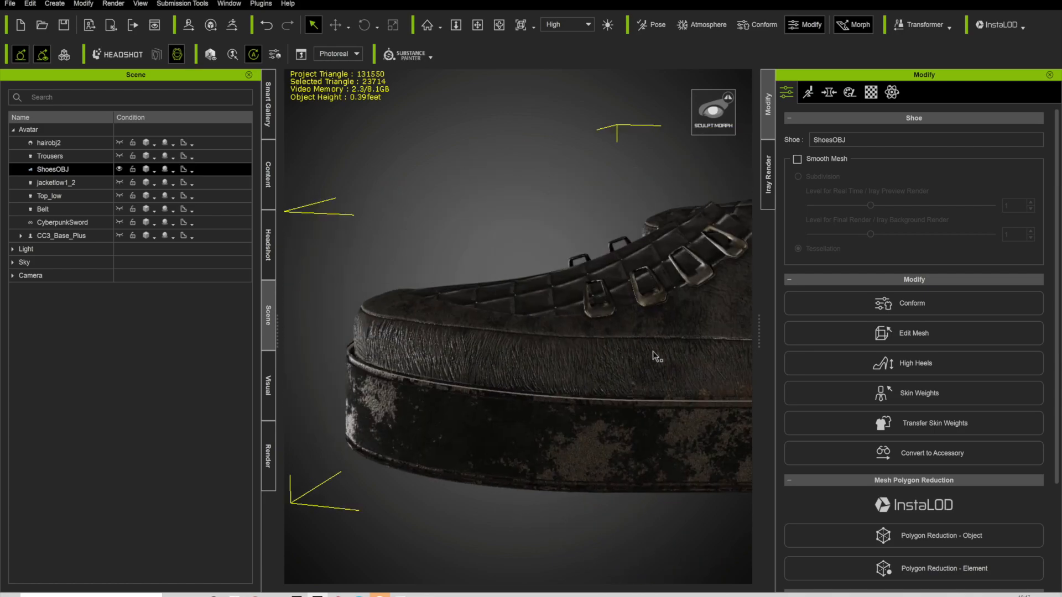
middle_drag(538, 371, 448, 352)
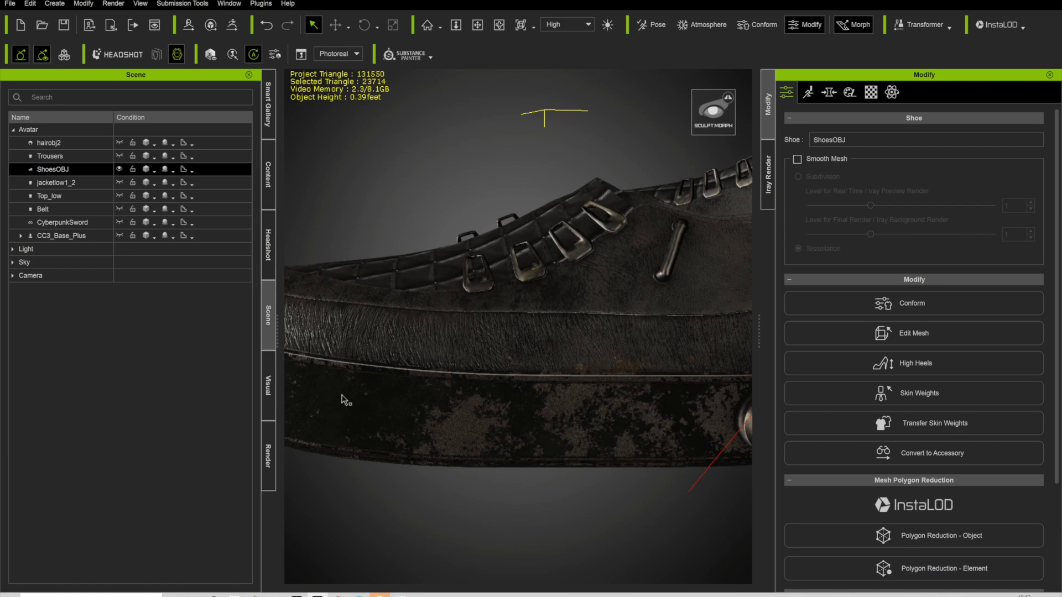
View both shoes together from the front and the sides
scroll(412, 378, down, 3)
scroll(412, 378, down, 3)
right_drag(455, 346, 542, 375)
middle_drag(542, 375, 399, 375)
right_drag(501, 376, 719, 374)
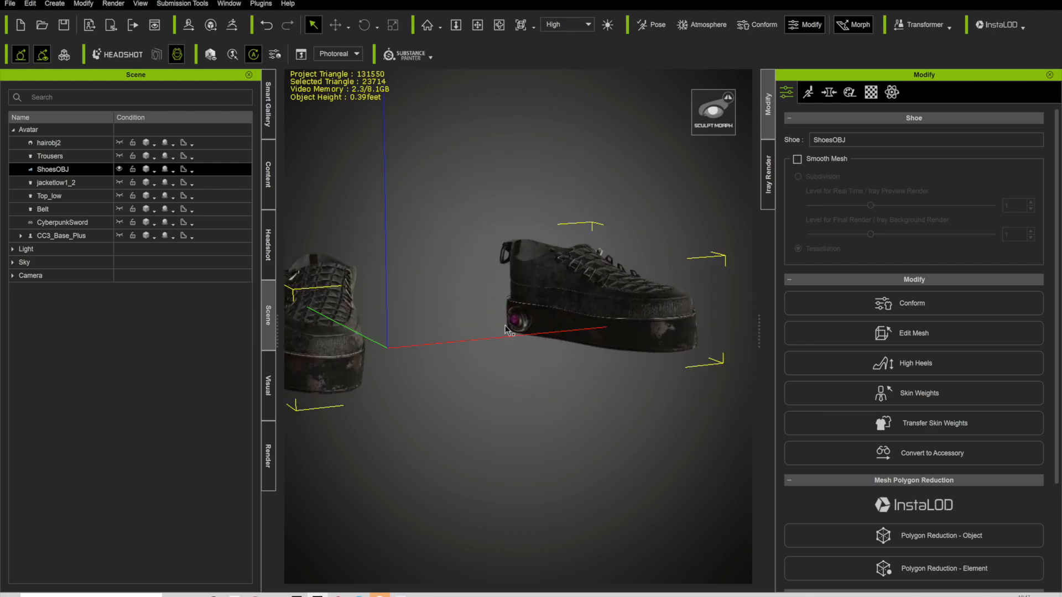
right_drag(513, 335, 296, 349)
middle_drag(423, 349, 462, 349)
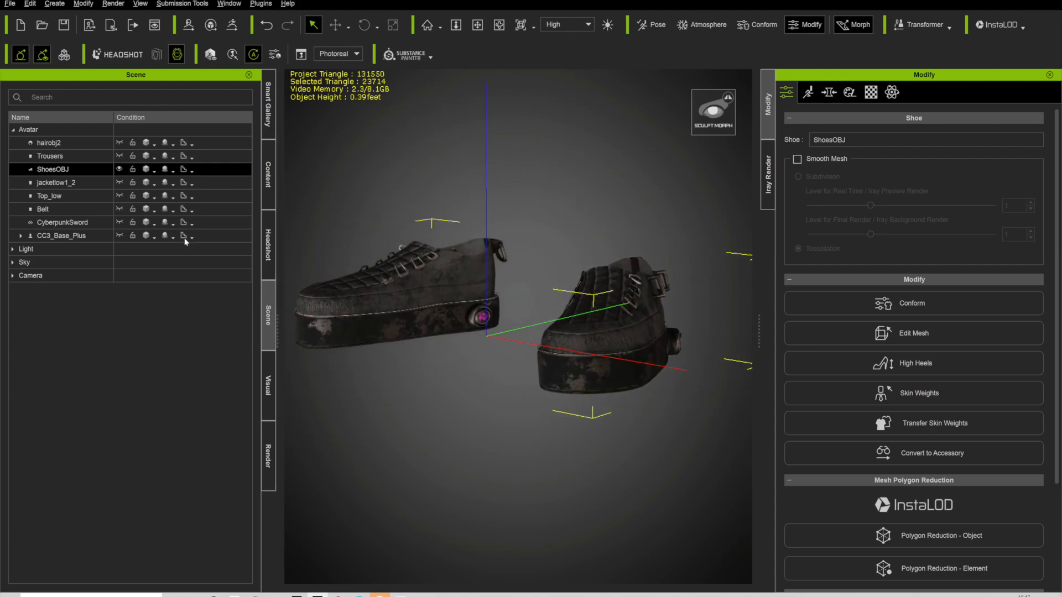
Hide the ShoesOBJ object, show Trousers, and inspect the knitted fabric and thigh panels up close
click(120, 169)
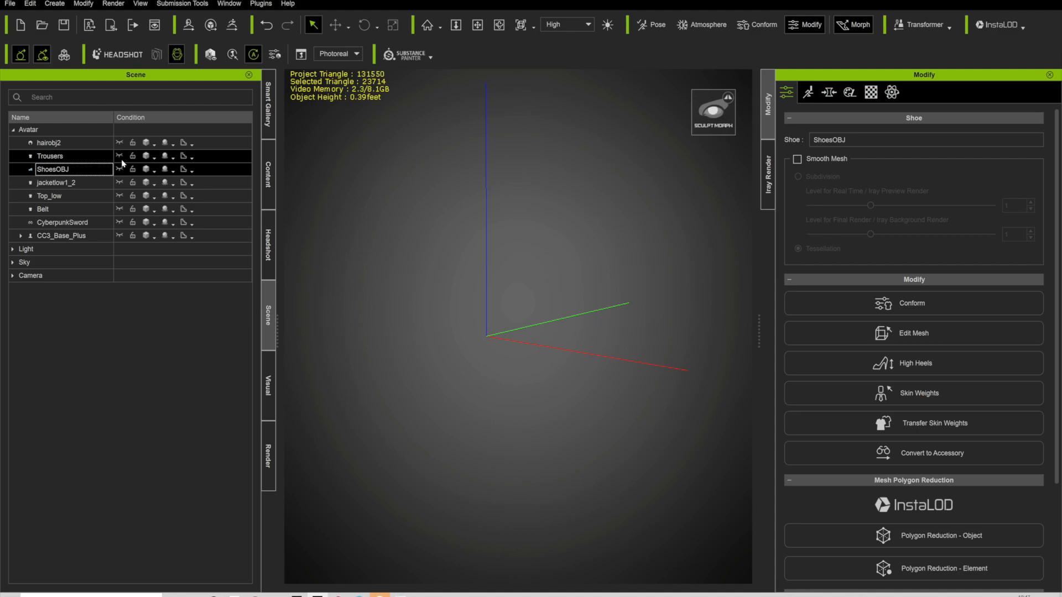
click(120, 157)
scroll(394, 249, down, 3)
middle_drag(398, 268, 441, 434)
right_drag(448, 414, 602, 383)
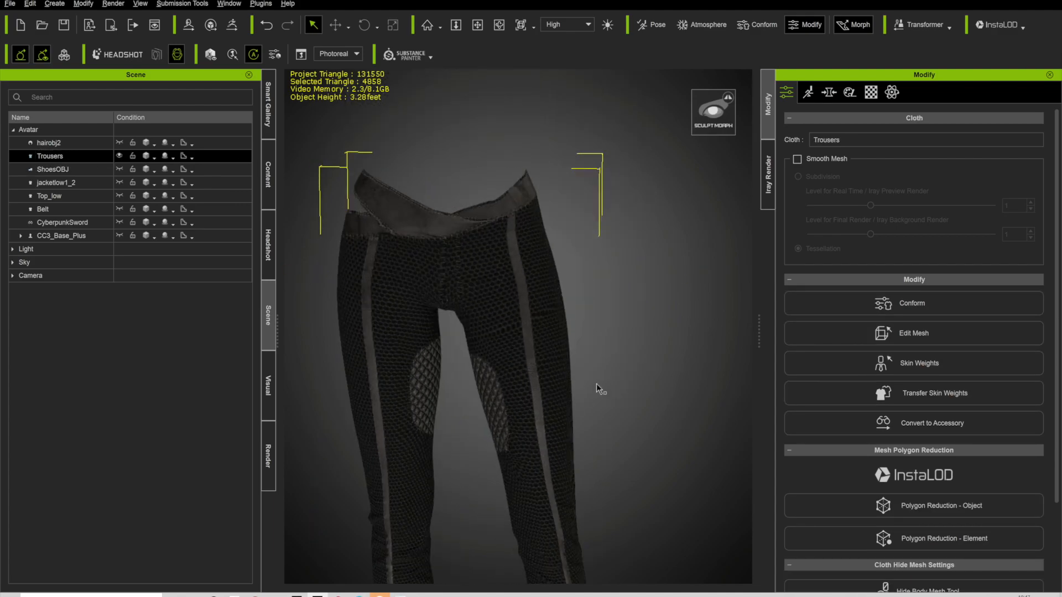
scroll(502, 402, up, 3)
right_drag(502, 402, 555, 403)
middle_drag(546, 394, 554, 386)
mouse_move(554, 386)
right_down()
mouse_move(631, 376)
mouse_move(547, 371)
right_up()
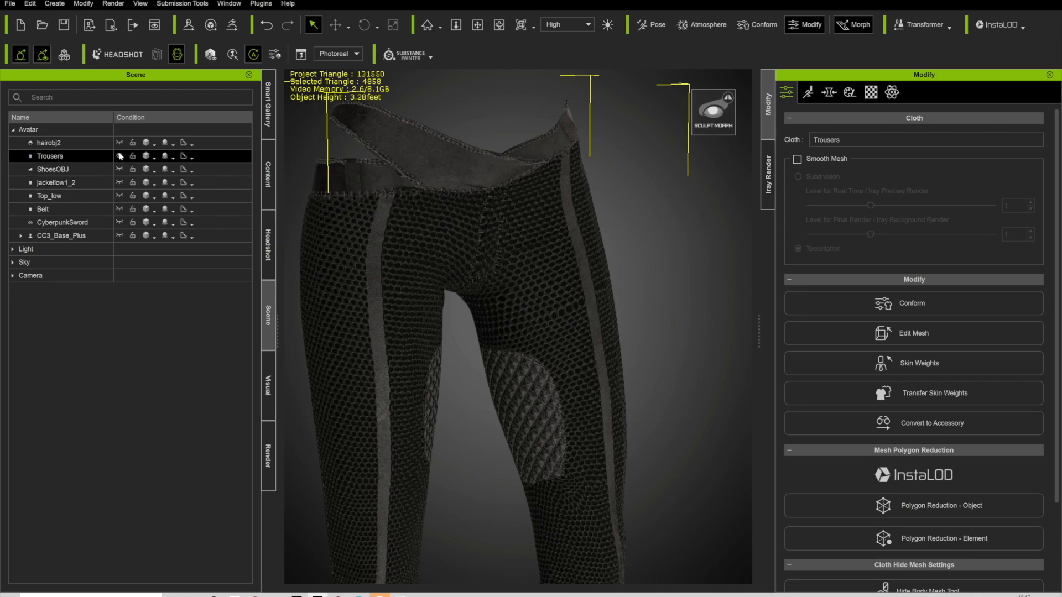
Show the Top_low object and inspect its stitching and fabric pattern up close
click(119, 196)
scroll(433, 208, down, 4)
middle_drag(446, 172, 446, 323)
scroll(446, 322, up, 8)
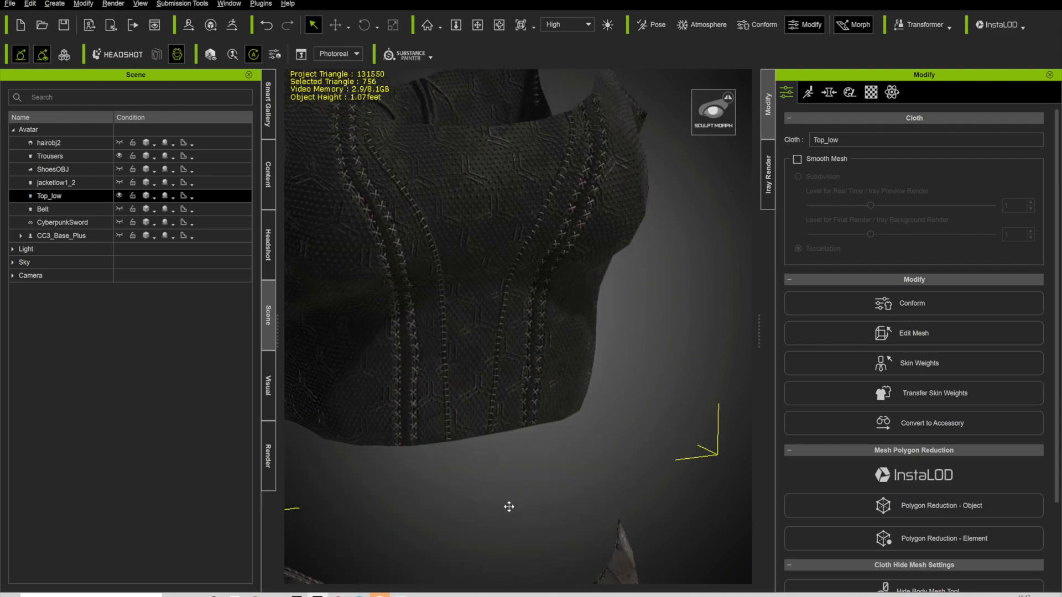
right_drag(449, 439, 603, 367)
scroll(422, 414, down, 3)
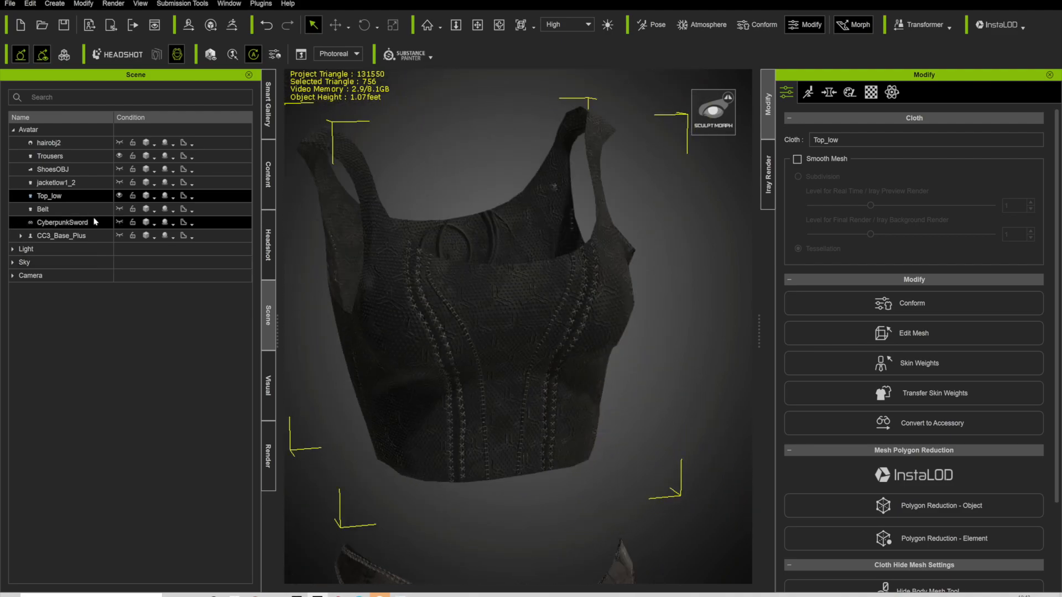
Show the Belt object and inspect how it sits around the waist of the trousers
click(79, 209)
click(120, 210)
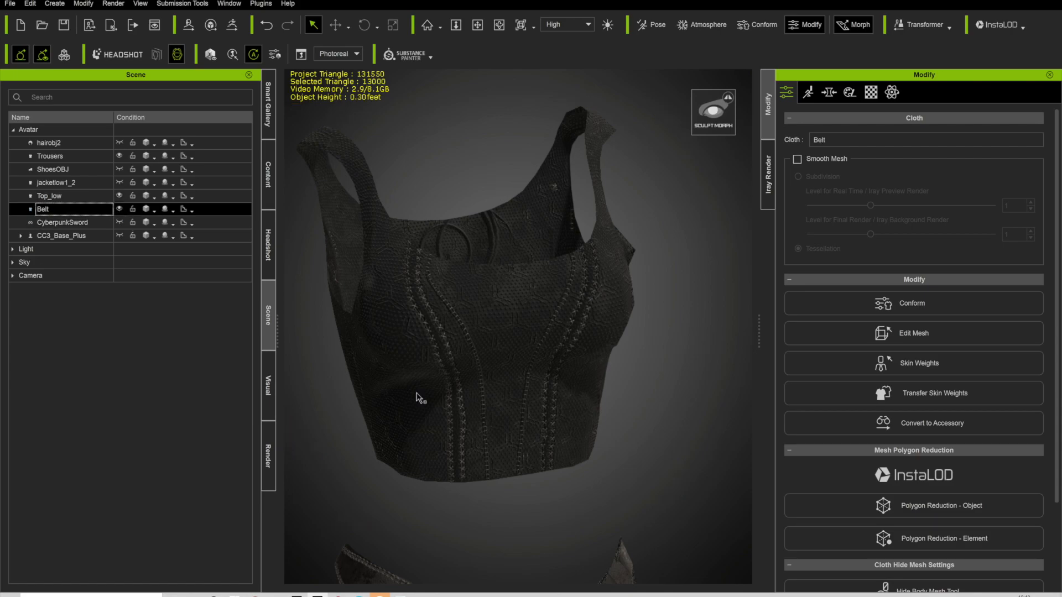
alt+drag(425, 477, 433, 378)
middle_drag(433, 378, 460, 358)
right_drag(459, 358, 378, 349)
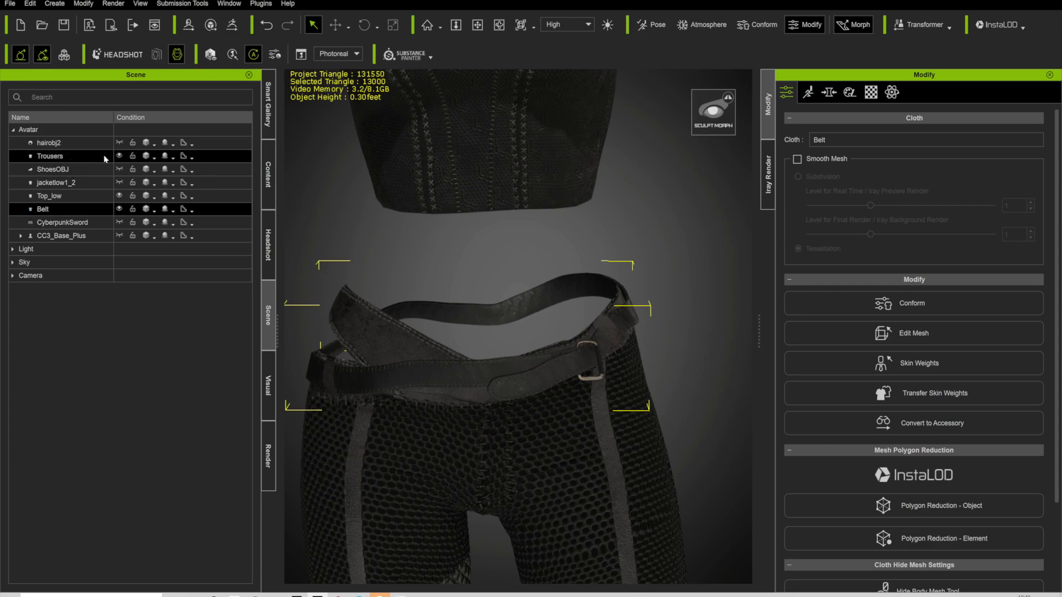
Hide the Belt object and show the jacketlow1_2 and ShoesOBJ objects
click(119, 209)
click(118, 182)
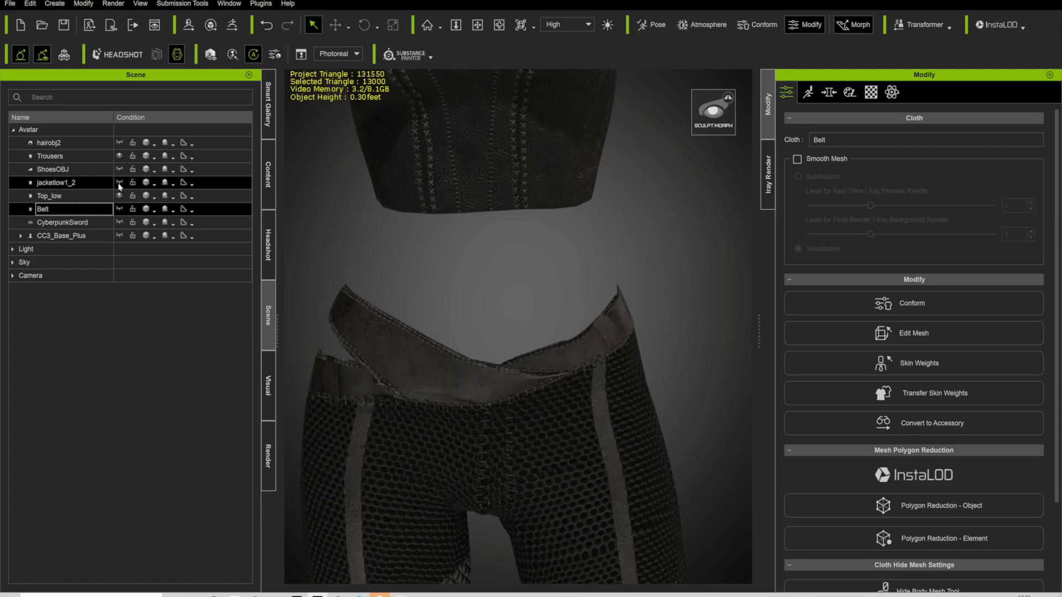
click(118, 182)
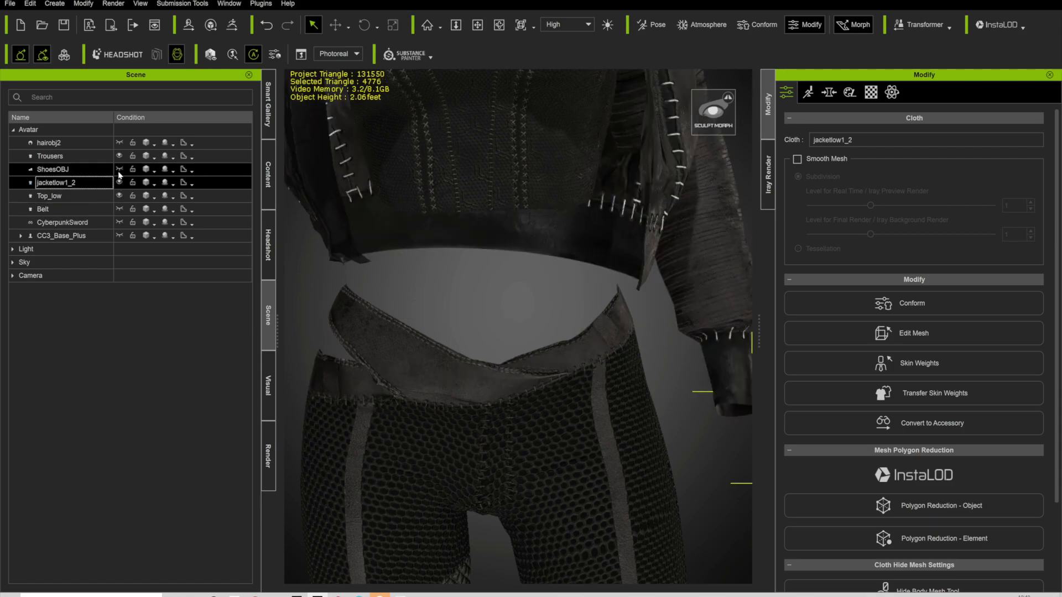
click(119, 169)
Show the hairobj2 object and inspect the purple hair from the side and up close
scroll(482, 189, down, 5)
alt+middle_drag(482, 172, 478, 345)
alt+drag(456, 206, 570, 363)
scroll(465, 260, up, 5)
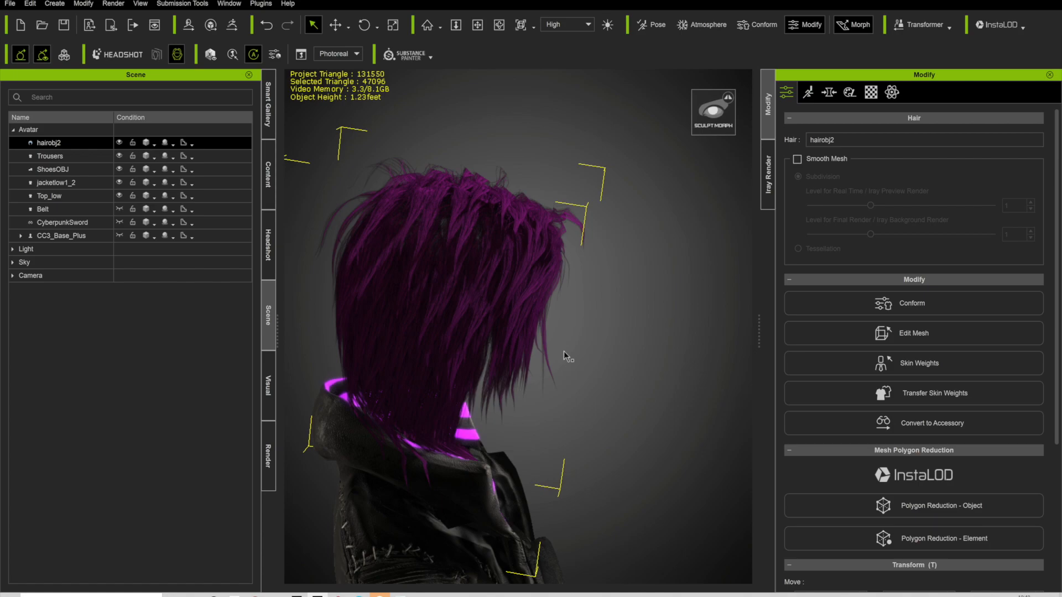
scroll(559, 348, up, 3)
alt+drag(496, 327, 569, 274)
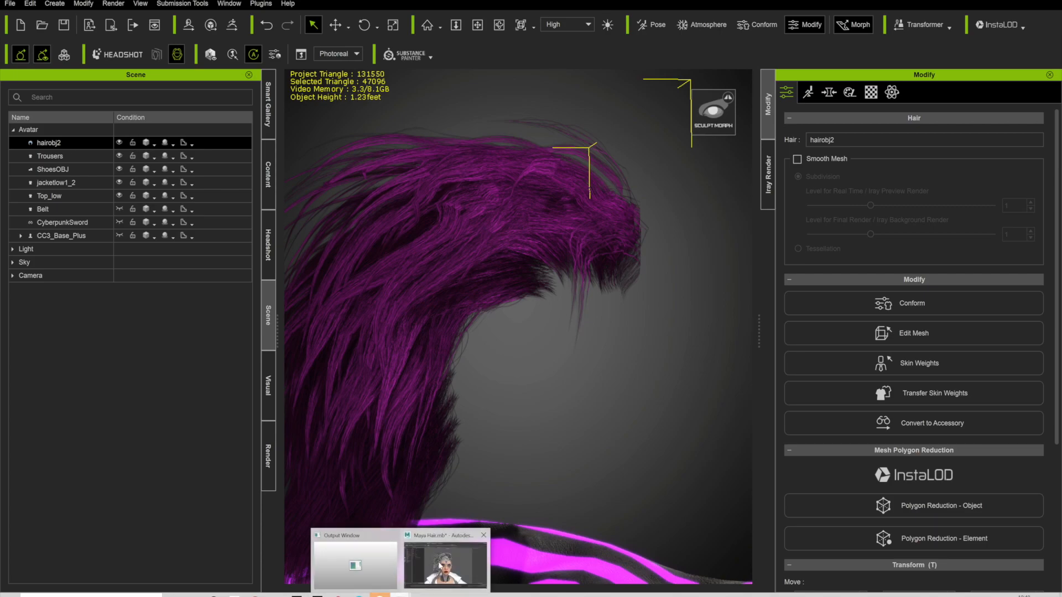
Switch to the Maya hair scene, select the hair groom, and examine it around the head
click(441, 566)
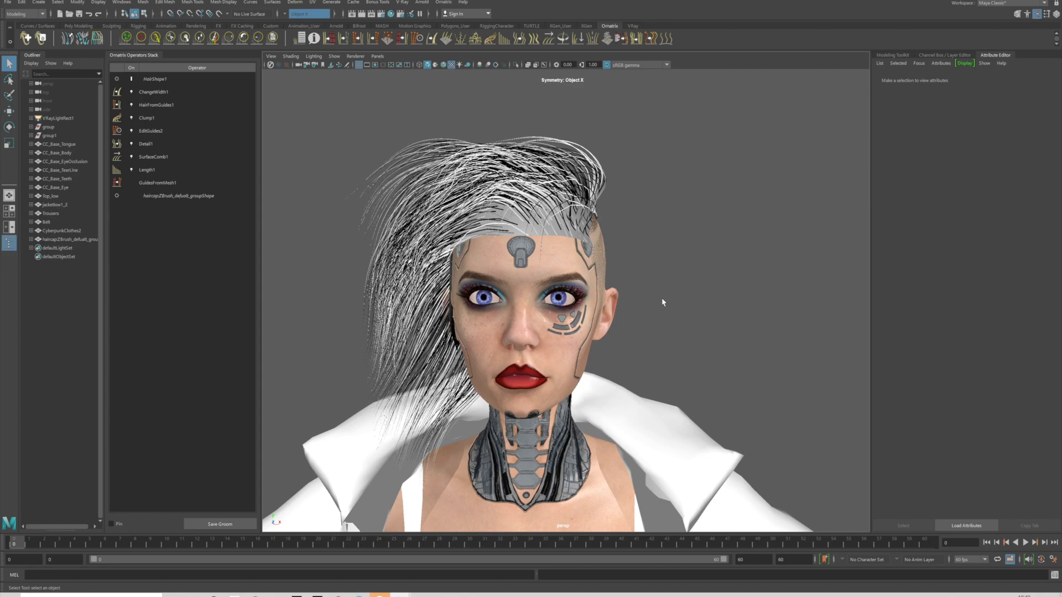
click(542, 205)
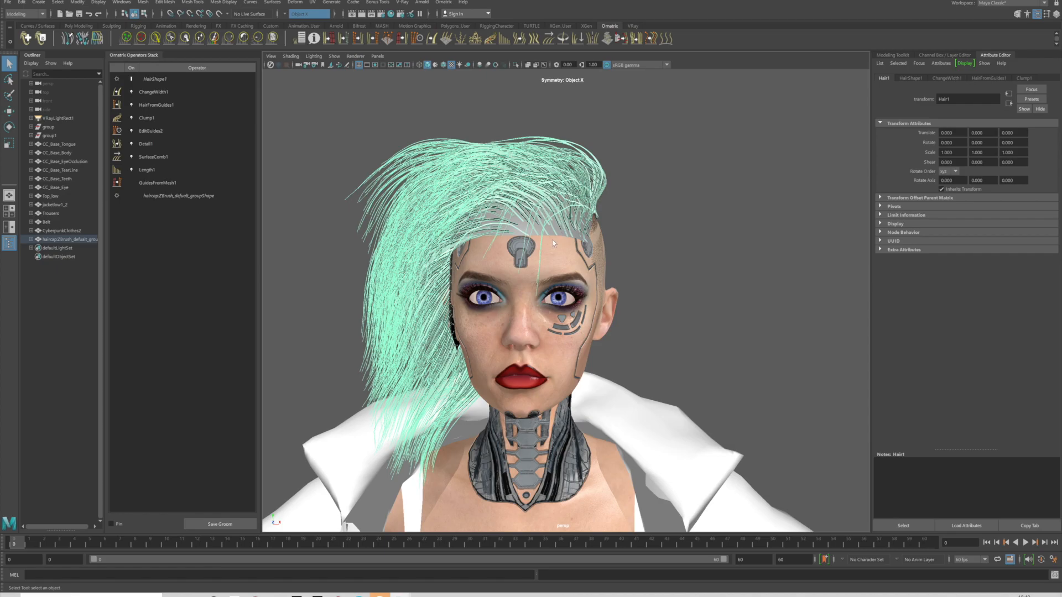
alt+right_drag(518, 245, 536, 224)
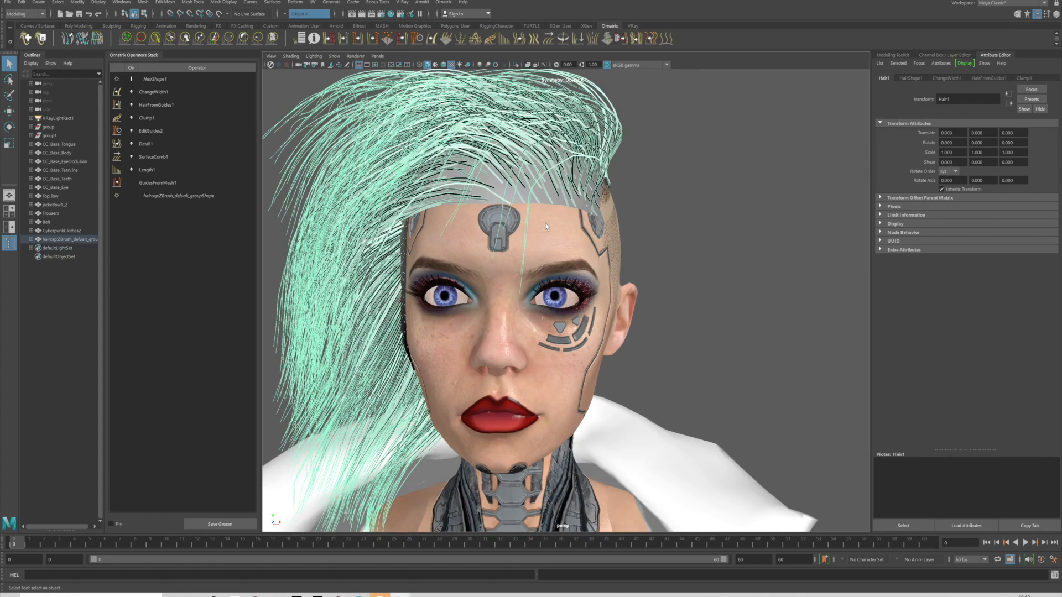
alt+drag(636, 239, 584, 238)
alt+drag(645, 337, 652, 253)
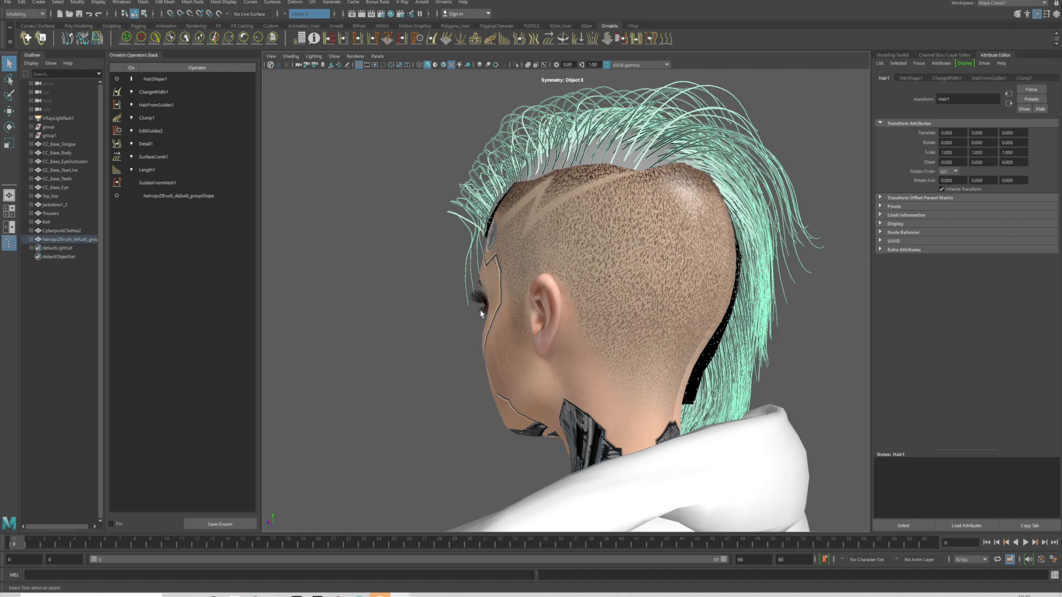
Inspect the hair groom and shaved pattern from the side and back, and deselect the hair
alt+drag(506, 302, 567, 309)
alt+drag(585, 265, 519, 243)
alt+drag(604, 233, 517, 233)
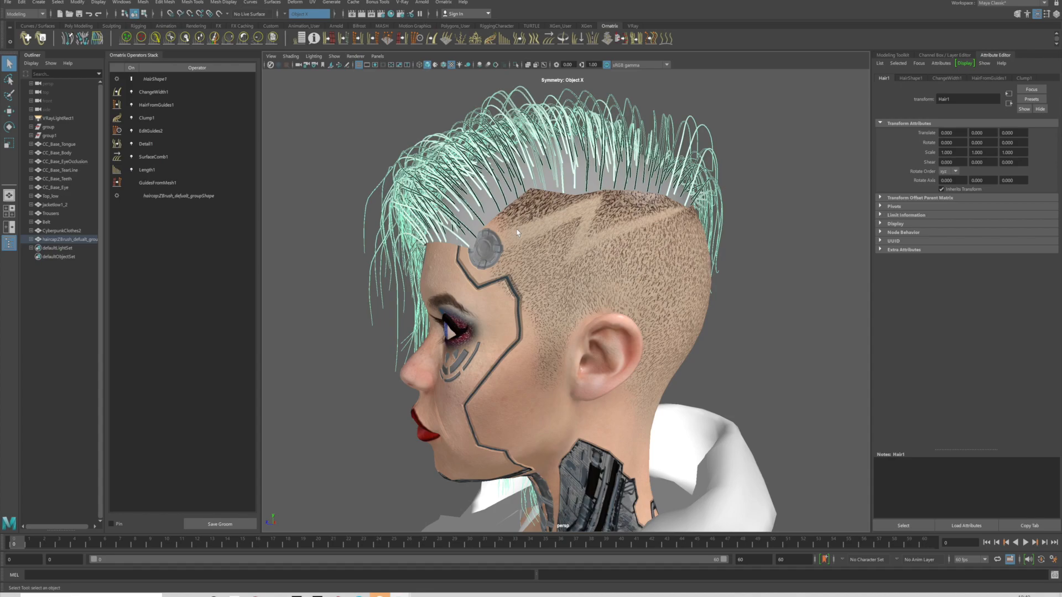
mouse_move(520, 230)
alt+mouse_down()
mouse_move(553, 229)
mouse_move(503, 239)
alt+mouse_up()
alt+drag(634, 222, 522, 231)
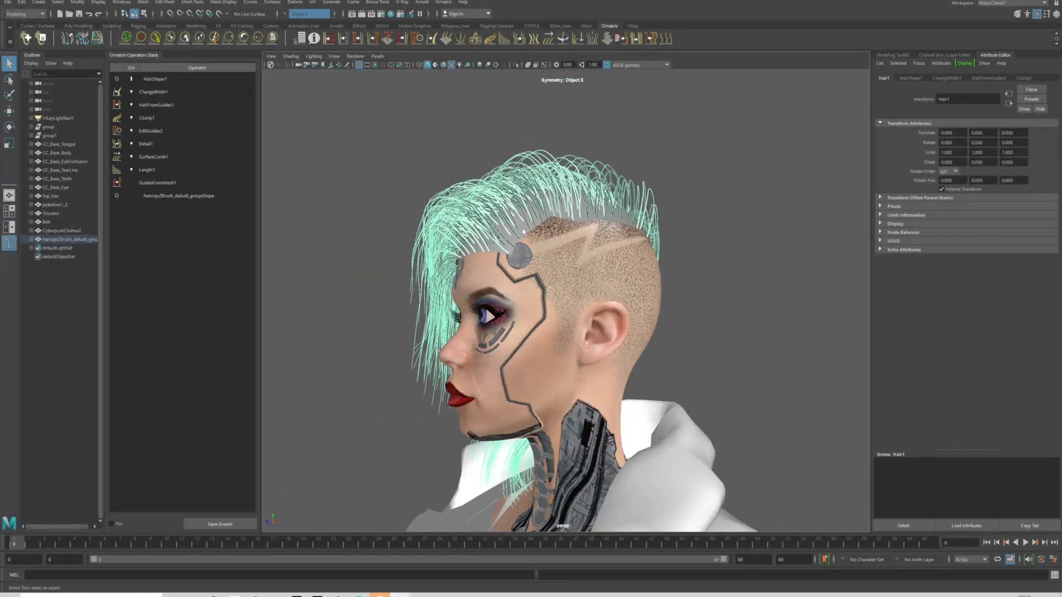
click(522, 235)
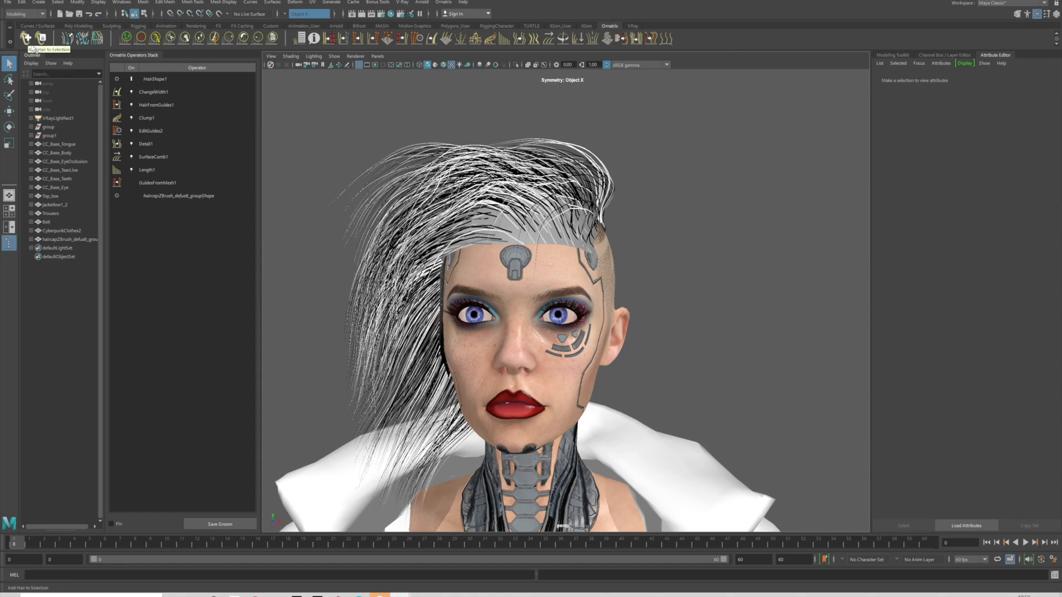
Delete the Ornatrix operators from Length1 up to ChangeWidth1, leaving GuidesFromMesh1 in the operator stack
click(161, 187)
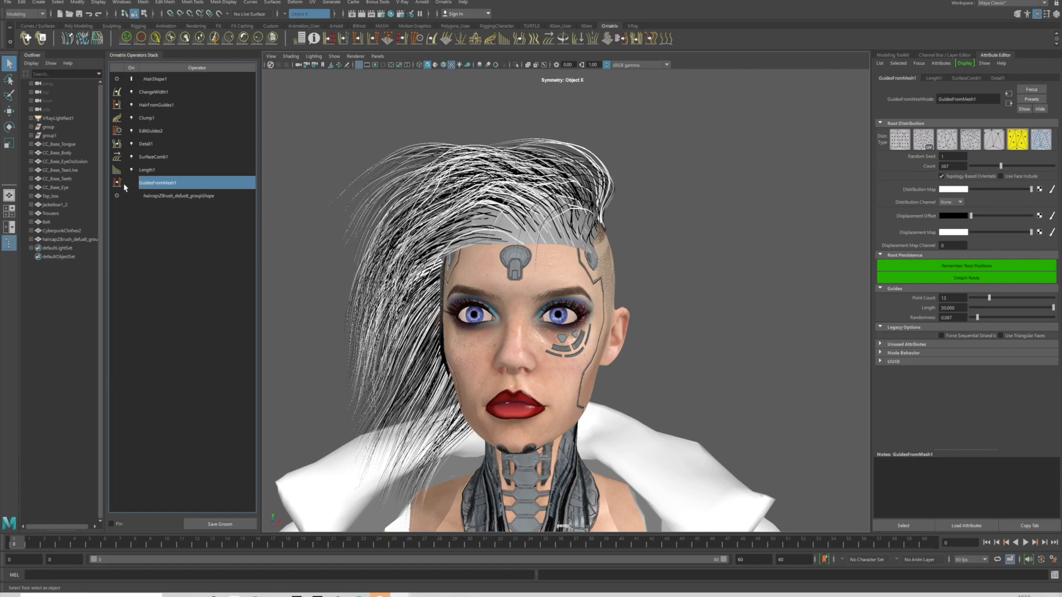
click(189, 174)
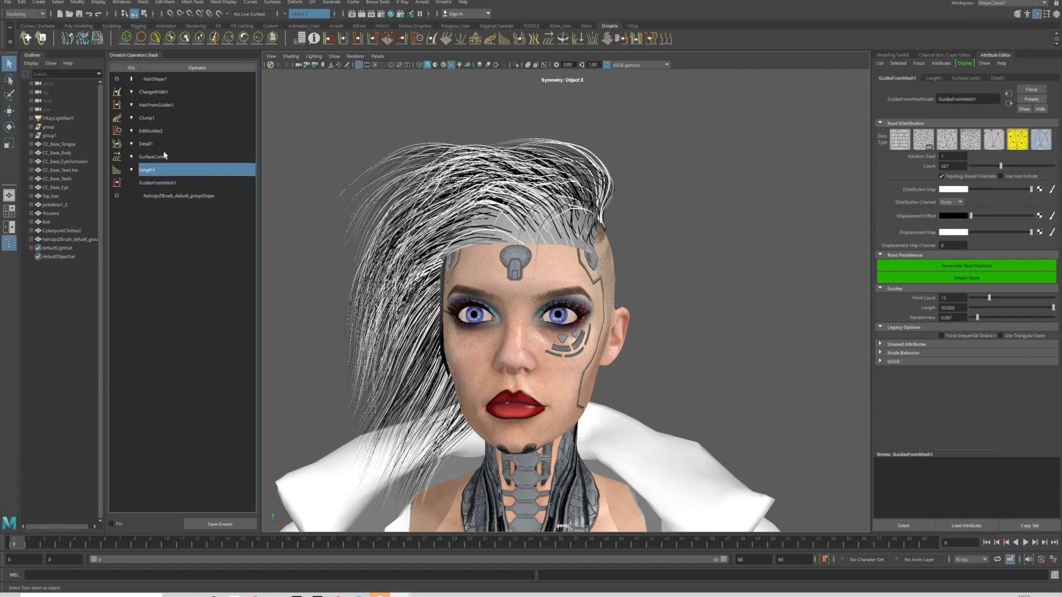
shift+click(178, 98)
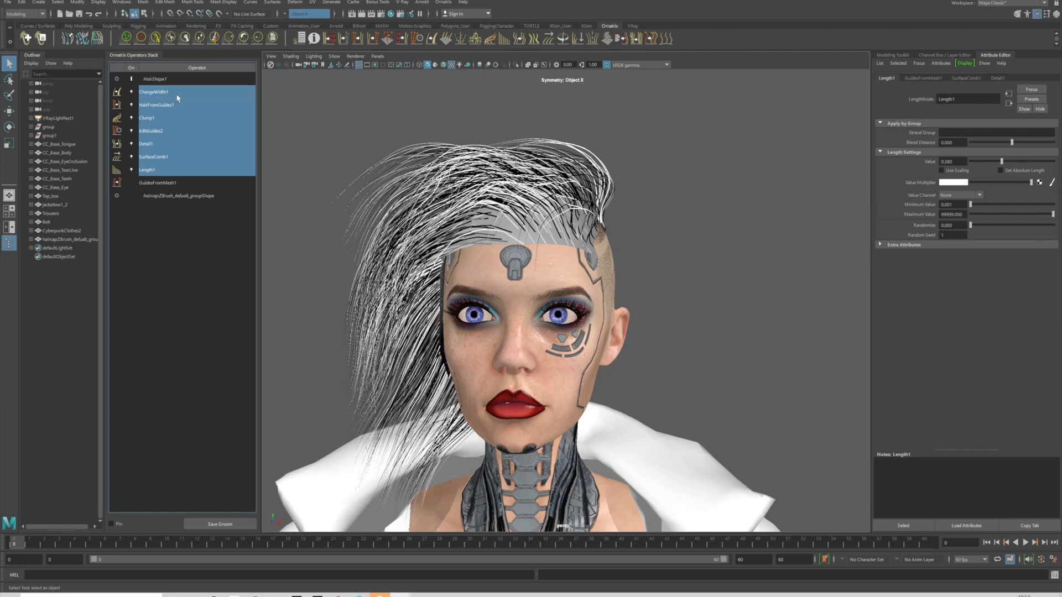
key(Delete)
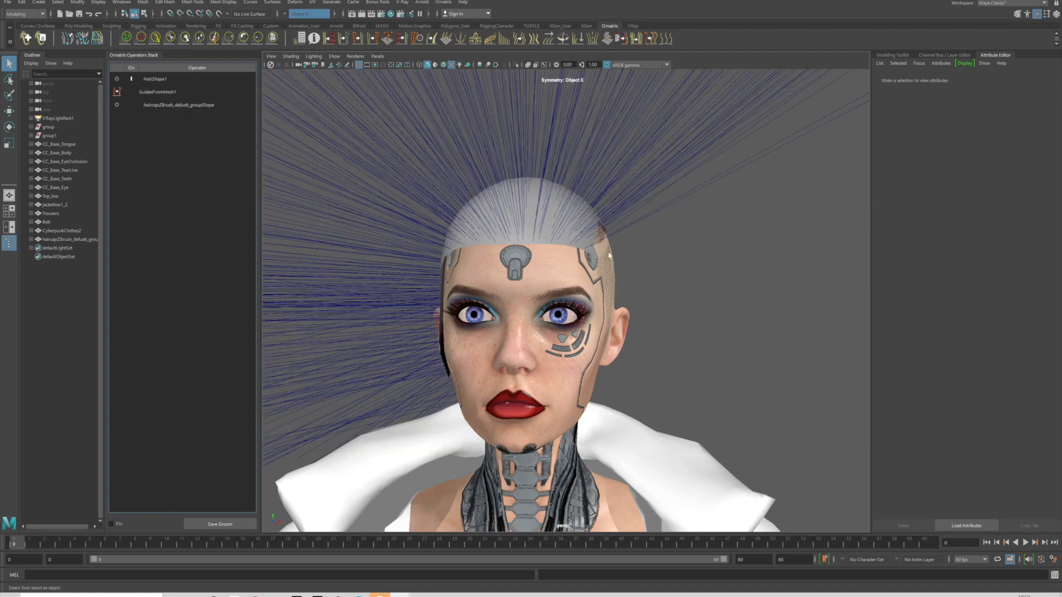
Examine the straight hair guides on the head, preview them with the V-Ray viewport IPR render, and stop the render
scroll(633, 280, down, 10)
alt+drag(626, 282, 589, 312)
scroll(588, 286, up, 4)
scroll(588, 286, up, 5)
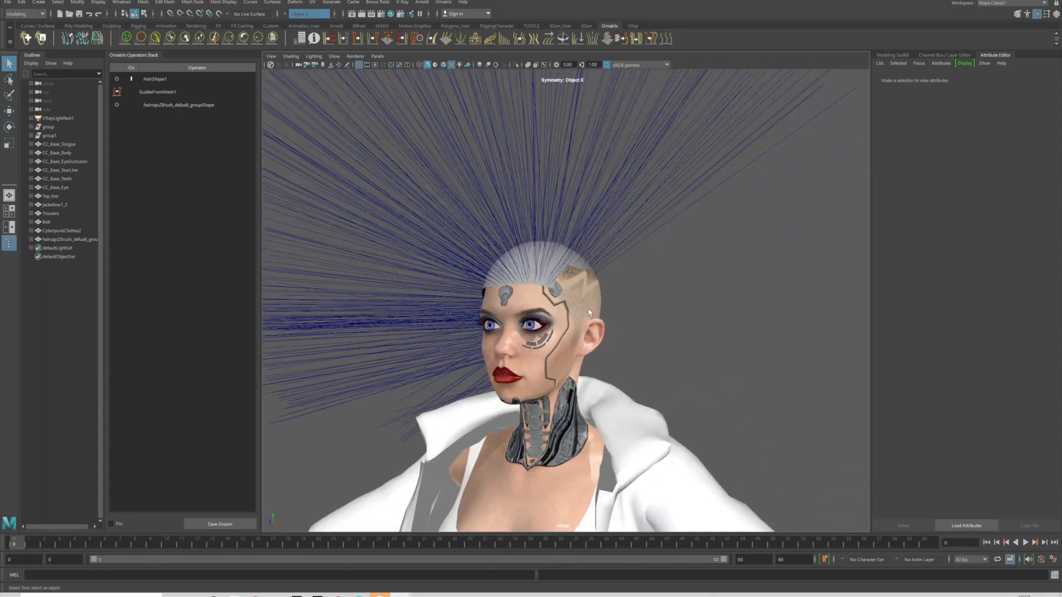
click(270, 65)
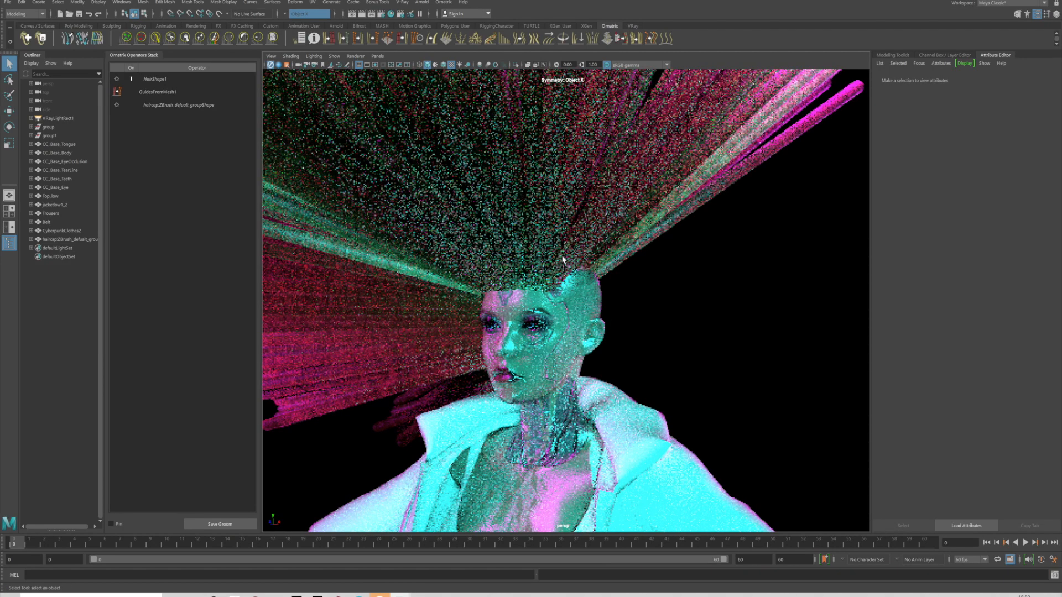
scroll(563, 259, down, 5)
click(271, 65)
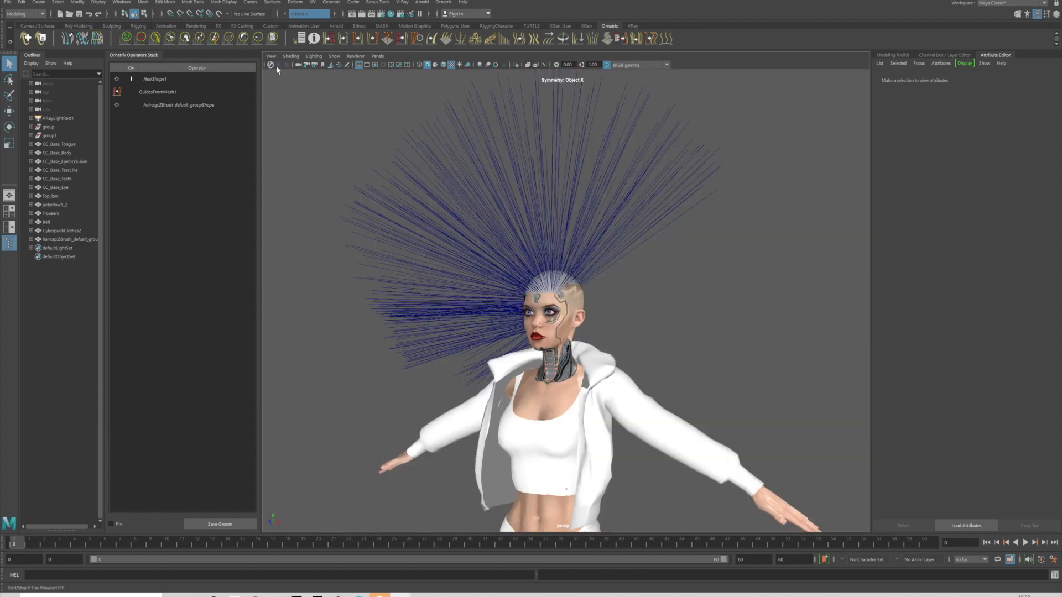
Undo the deletions of the Ornatrix operators from Length1 up to ChangeWidth1 in the hair groom
key(ctrl+z)
key(ctrl+z)
key(ctrl+z)
key(ctrl+z)
key(ctrl+z)
key(ctrl+z)
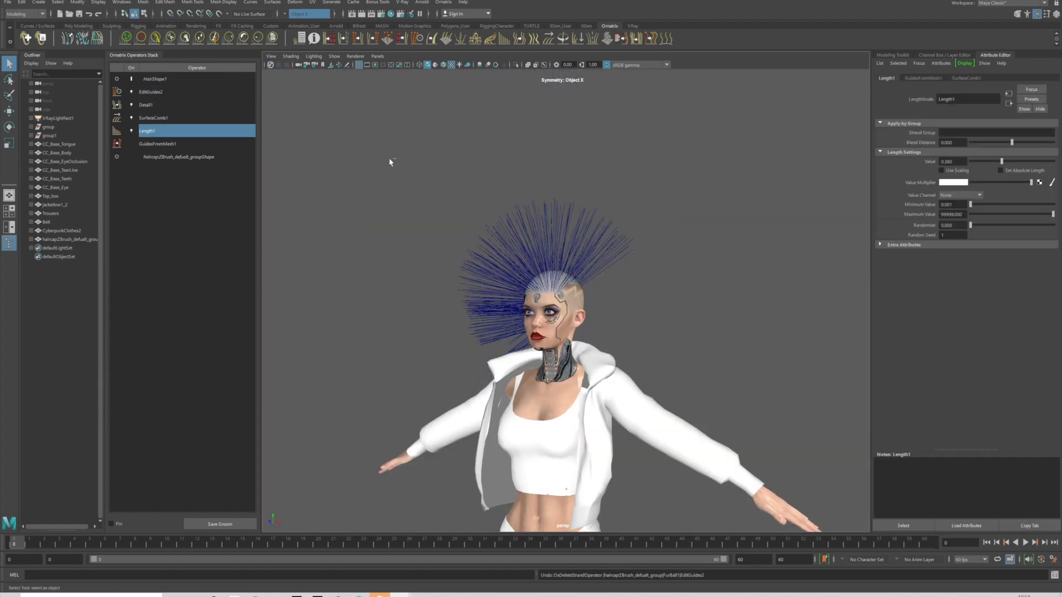
key(ctrl+z)
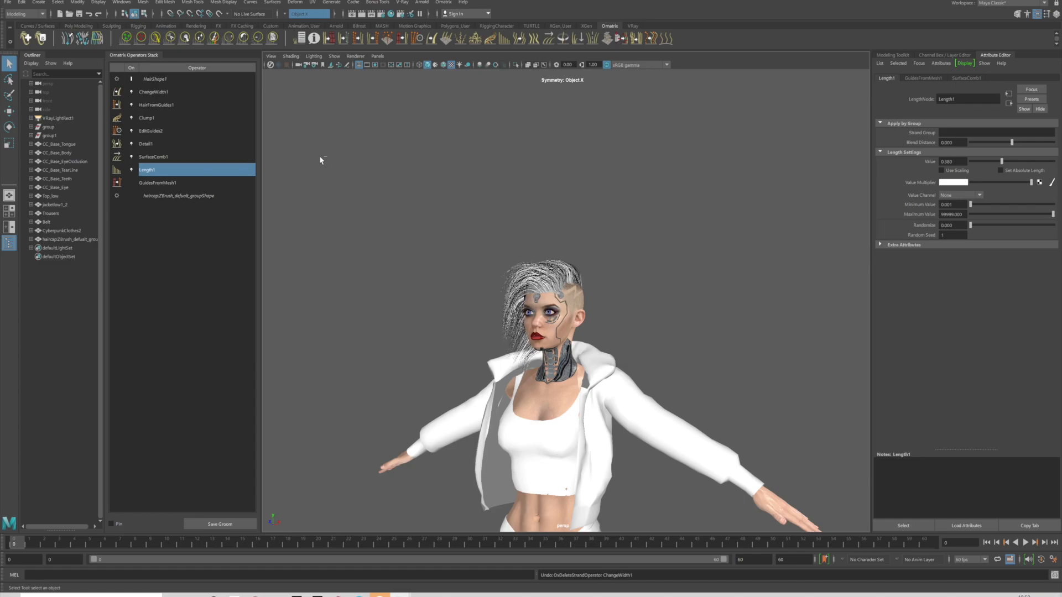
Review the settings of the Length1, SurfaceComb1 and Detail1 operators while examining the hair groom close up
scroll(487, 239, up, 5)
alt+drag(487, 239, 520, 252)
click(160, 159)
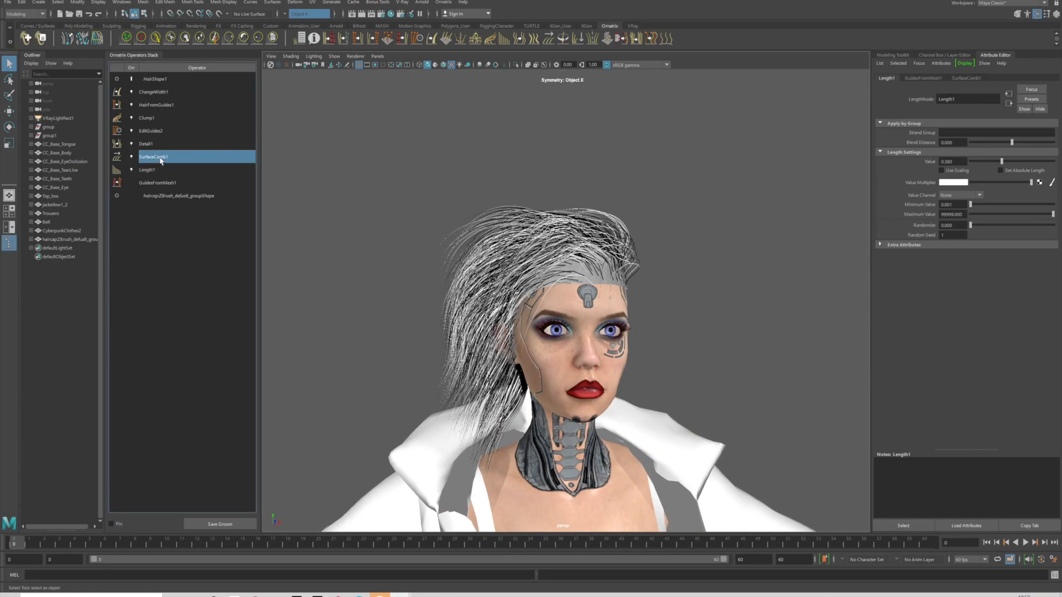
click(162, 172)
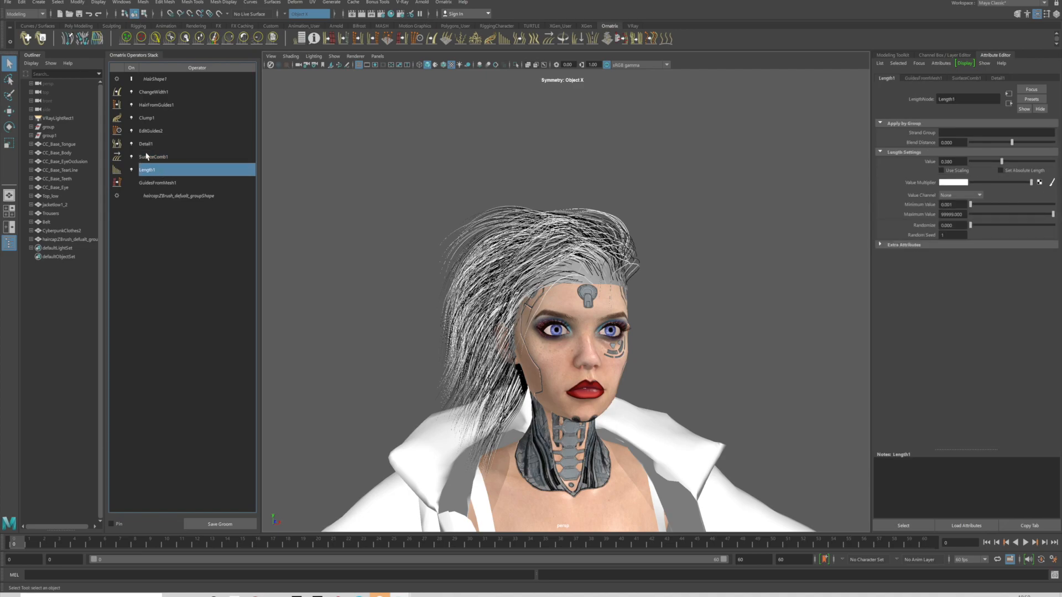
click(147, 157)
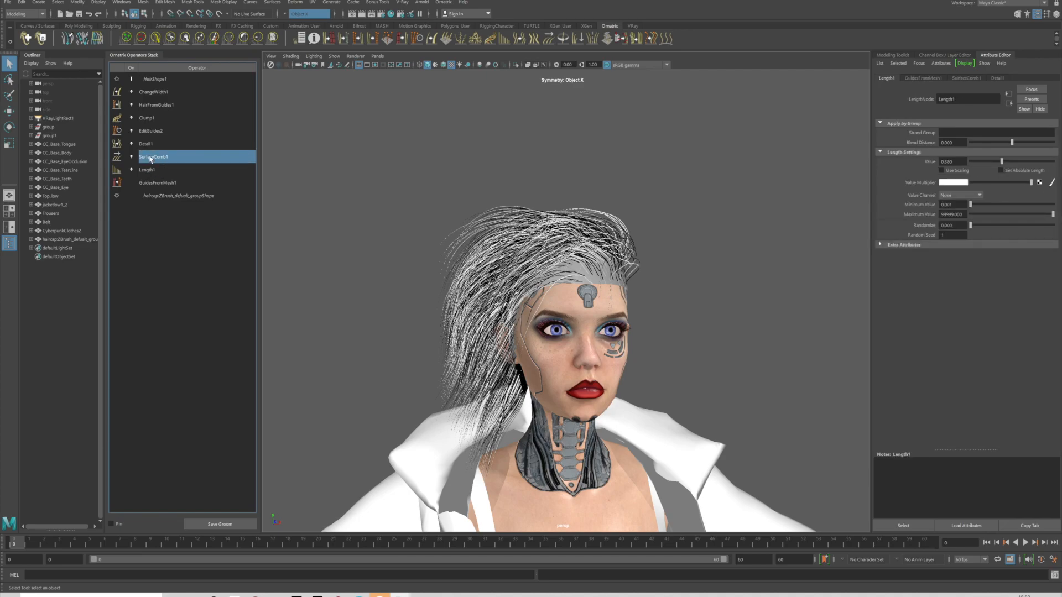
scroll(387, 412, up, 3)
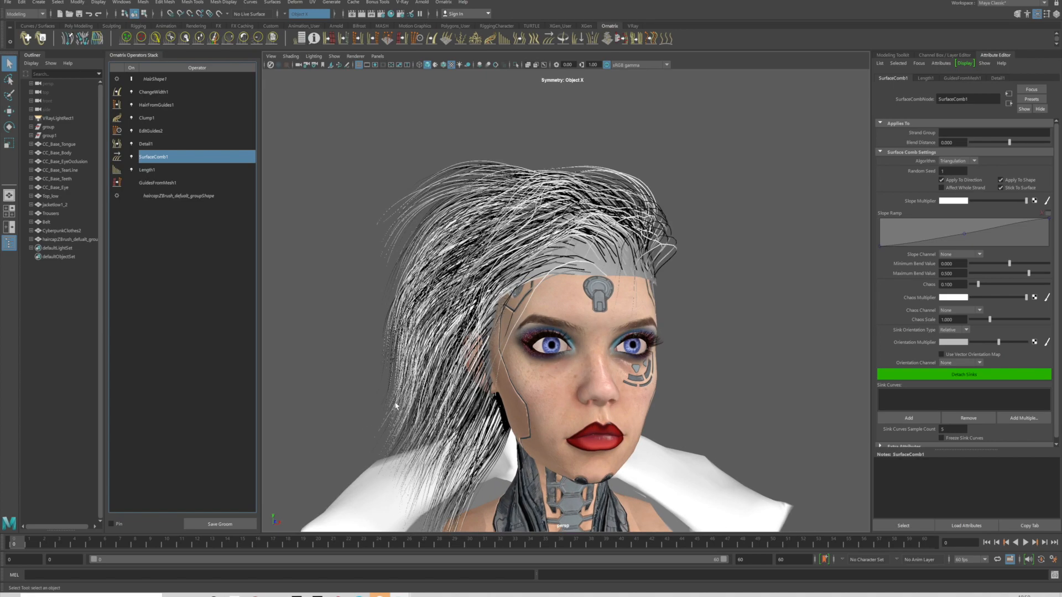
click(159, 145)
alt+drag(401, 244, 353, 245)
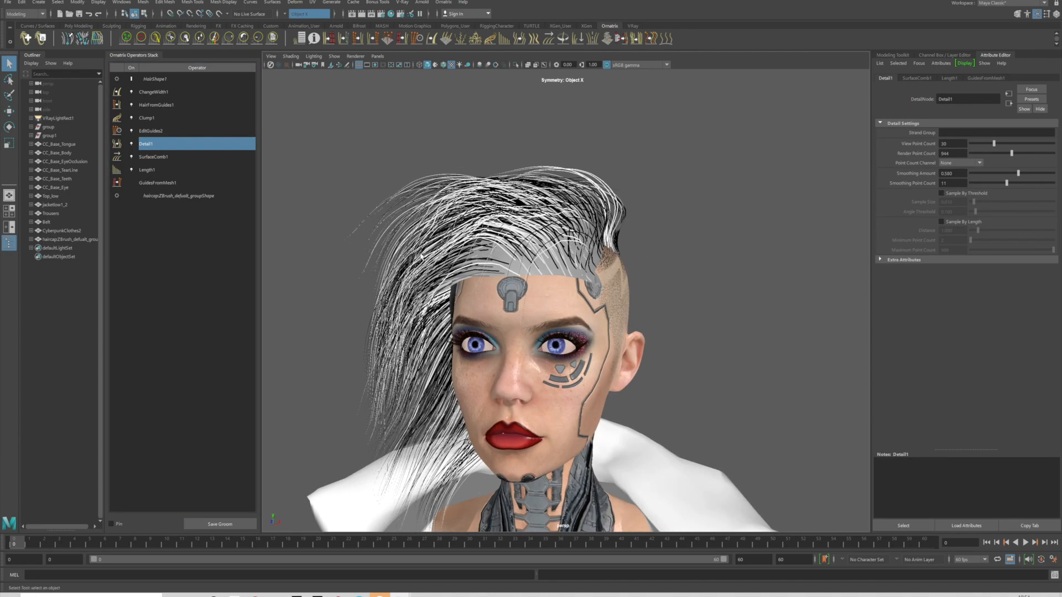
alt+middle_drag(422, 255, 405, 223)
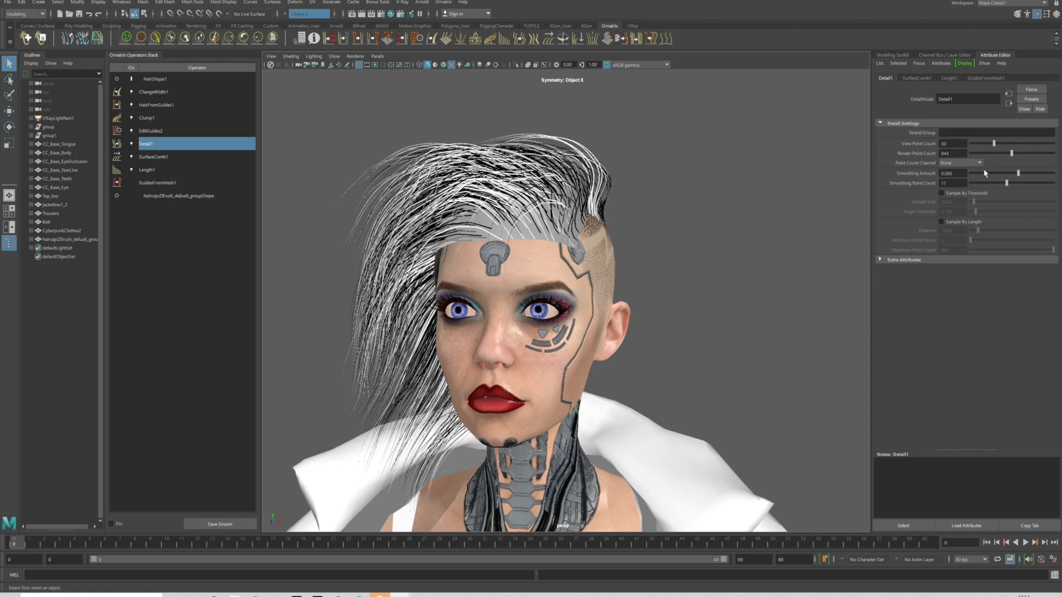
Review the settings of the EditGuides2, Clump1 and HairFromGuides1 operators and examine the hair from the side and front
click(177, 132)
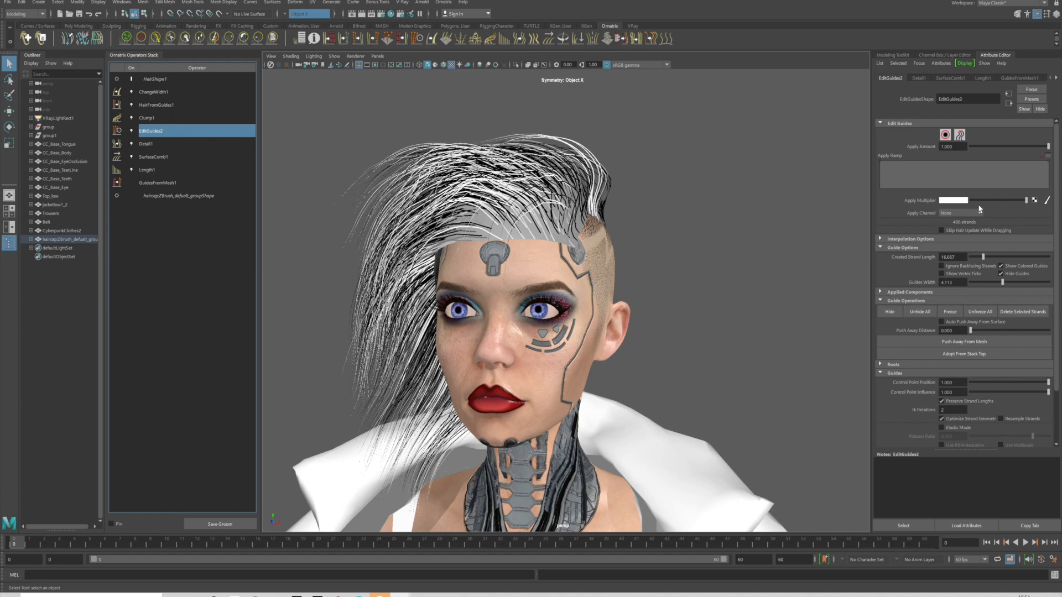
drag(1003, 283, 1013, 283)
click(142, 118)
alt+drag(451, 255, 478, 261)
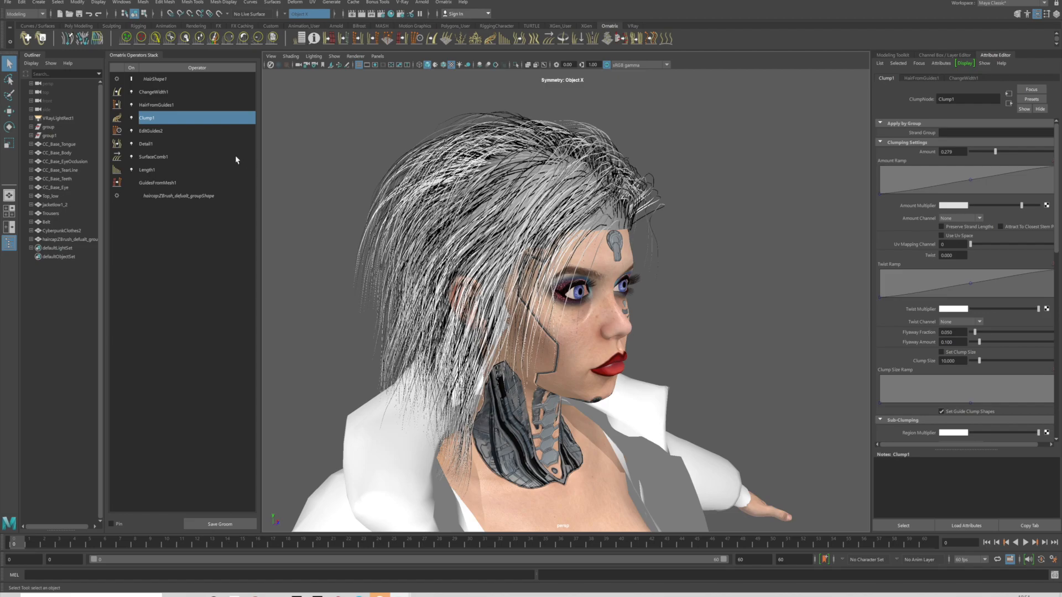
click(185, 109)
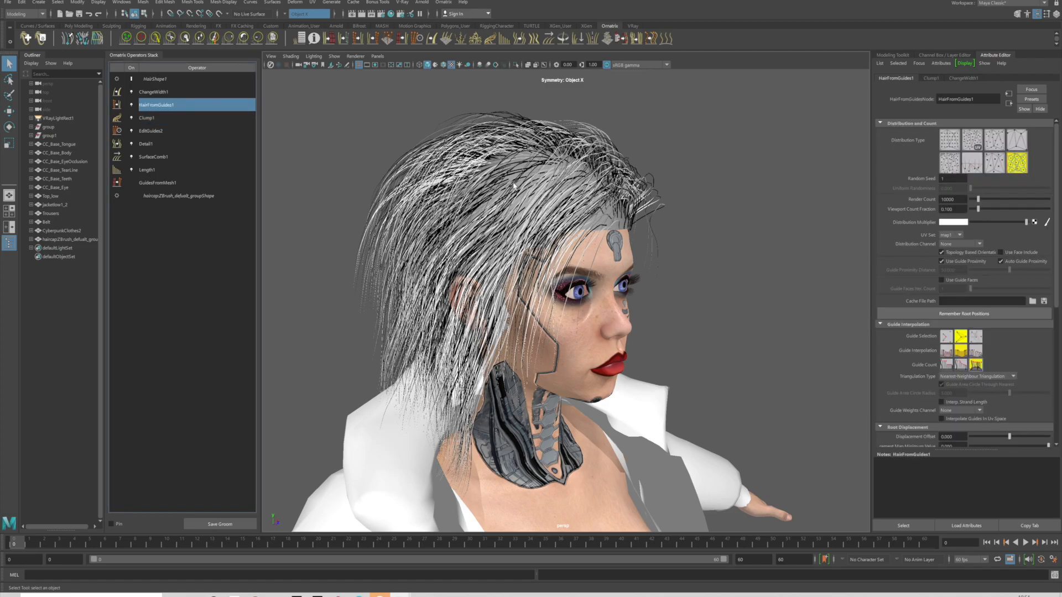
click(548, 185)
alt+drag(548, 185, 514, 175)
click(712, 152)
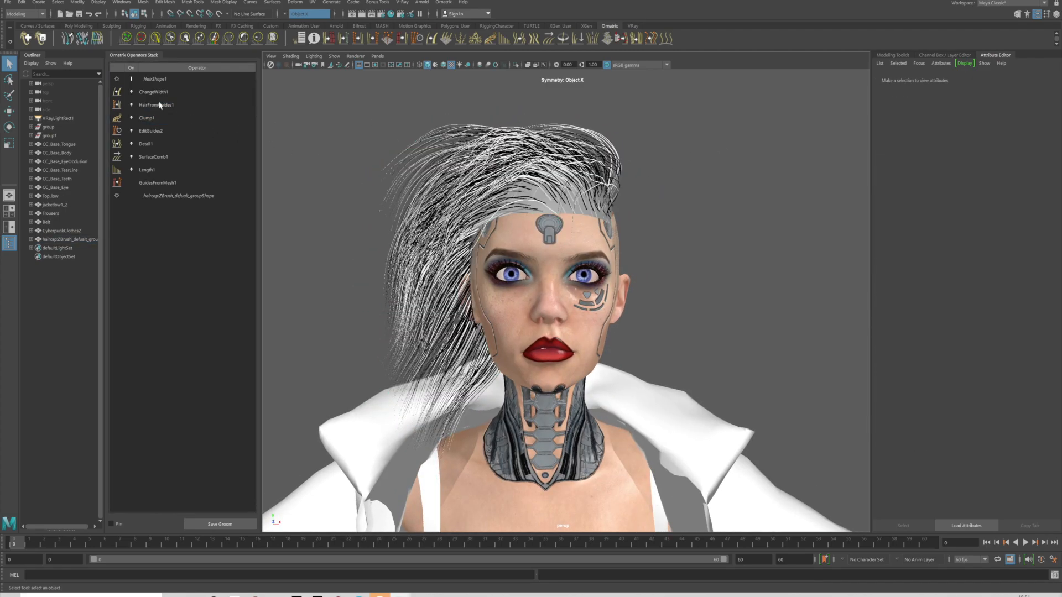
click(173, 108)
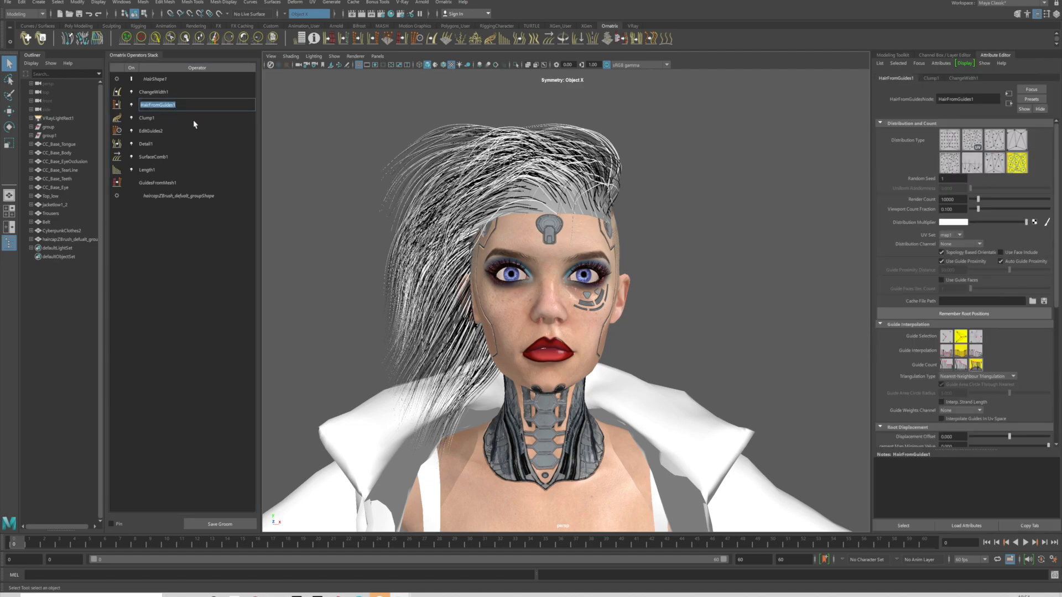
click(193, 121)
click(197, 107)
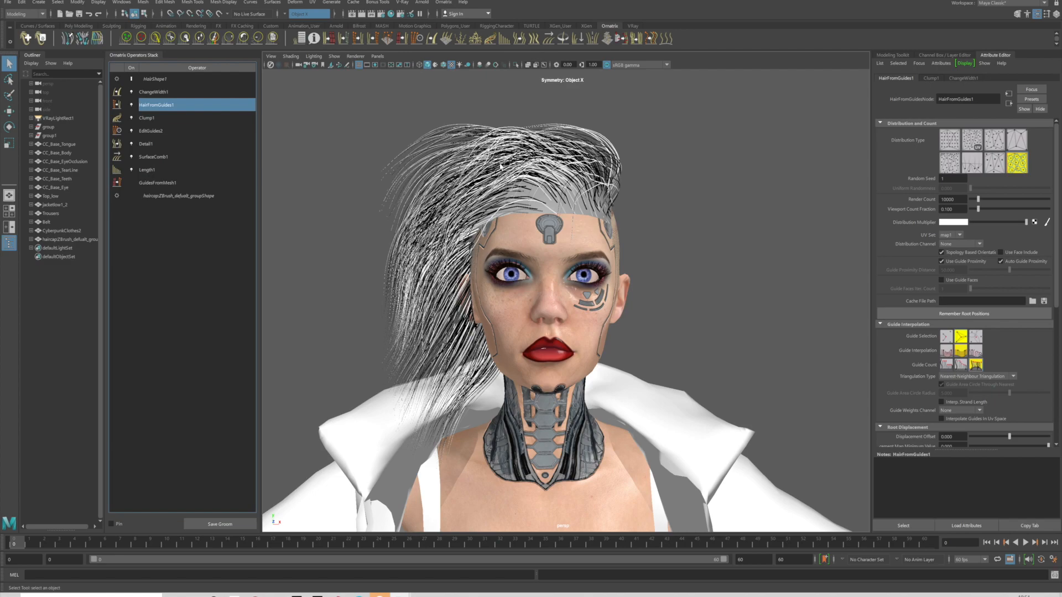
Set the ChangeWidth1 hair width to 0.064 after trying 0.908, and preview it with the V-Ray viewport IPR render
click(200, 94)
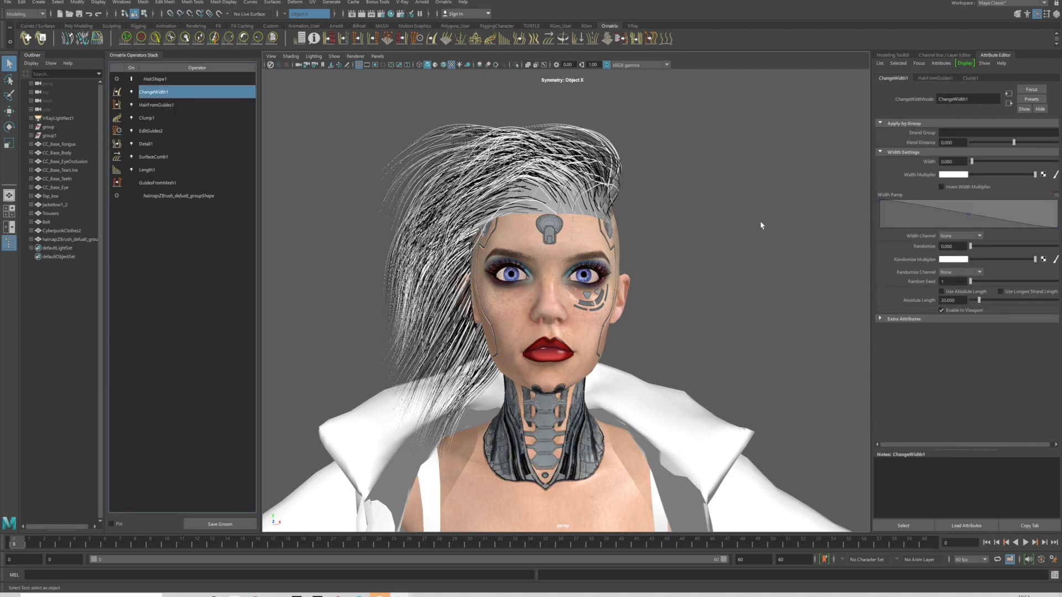
drag(982, 161, 987, 163)
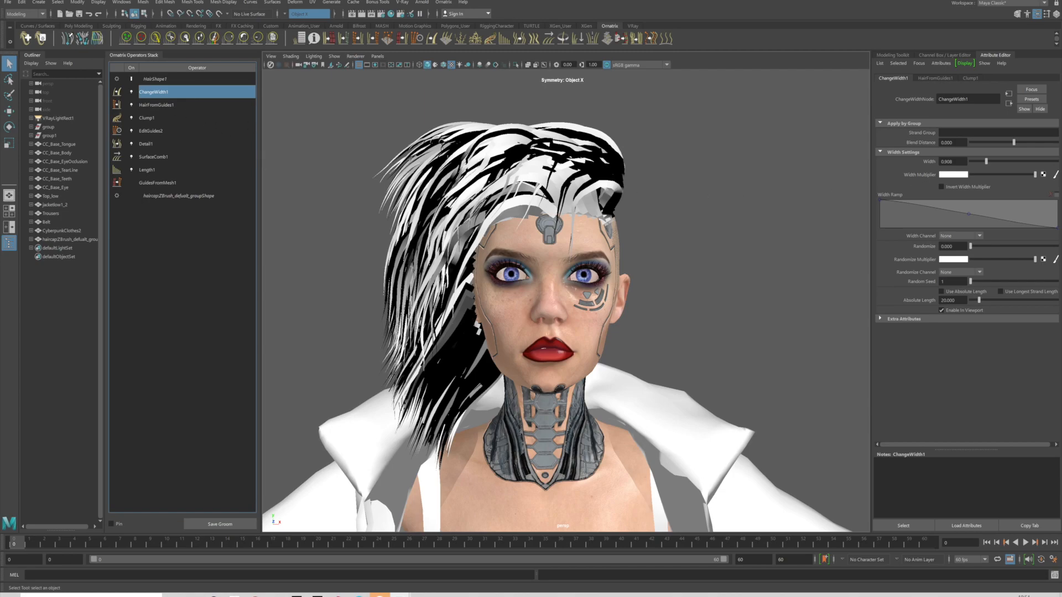
drag(988, 164, 977, 167)
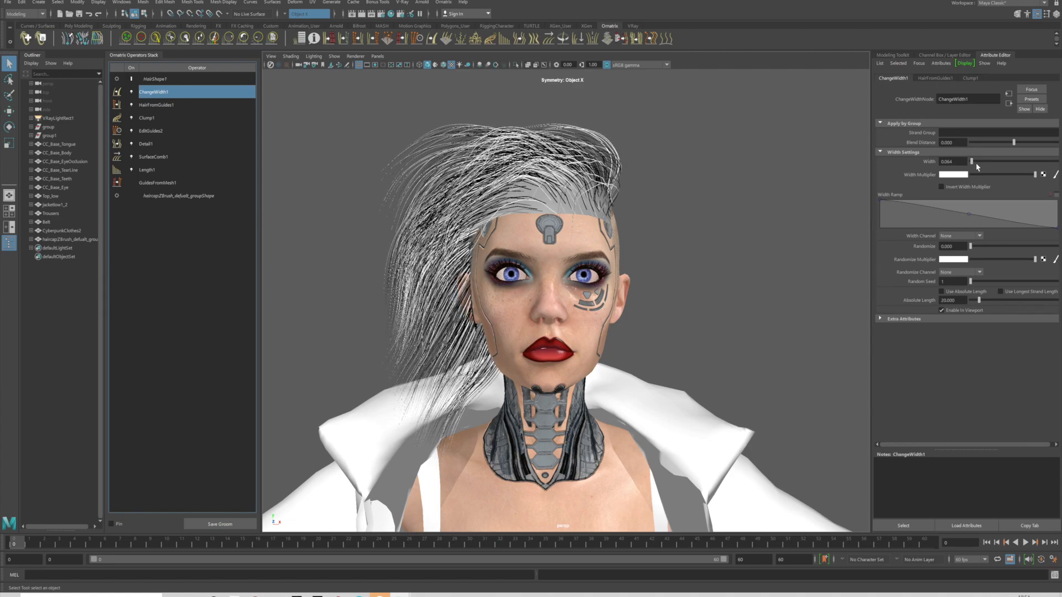
click(271, 64)
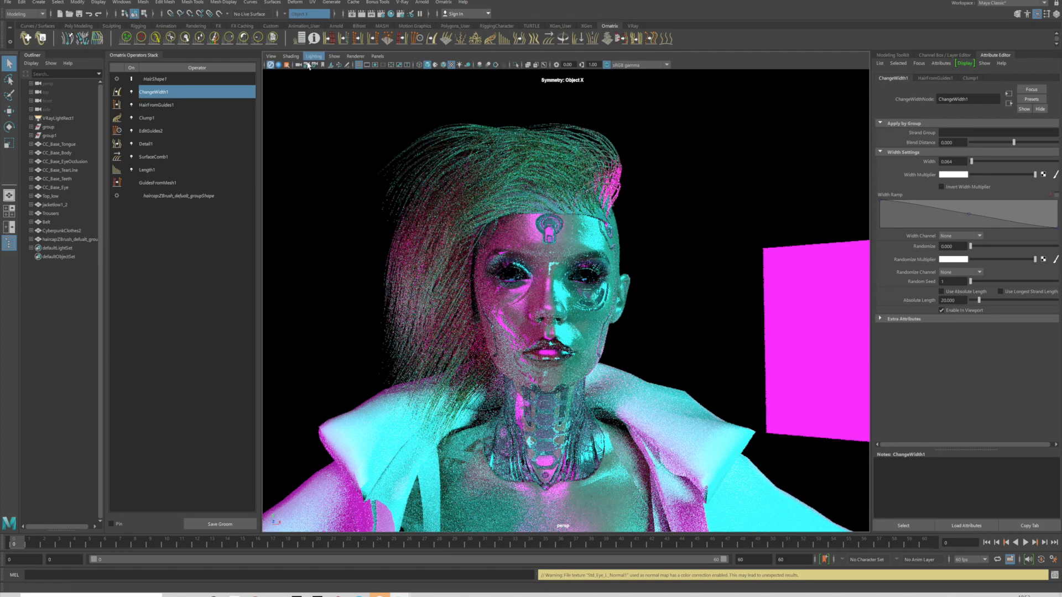
click(270, 65)
Thin the ChangeWidth1 hair width to 0.032 and preview the head from the front and side in the V-Ray viewport IPR
drag(976, 166, 975, 168)
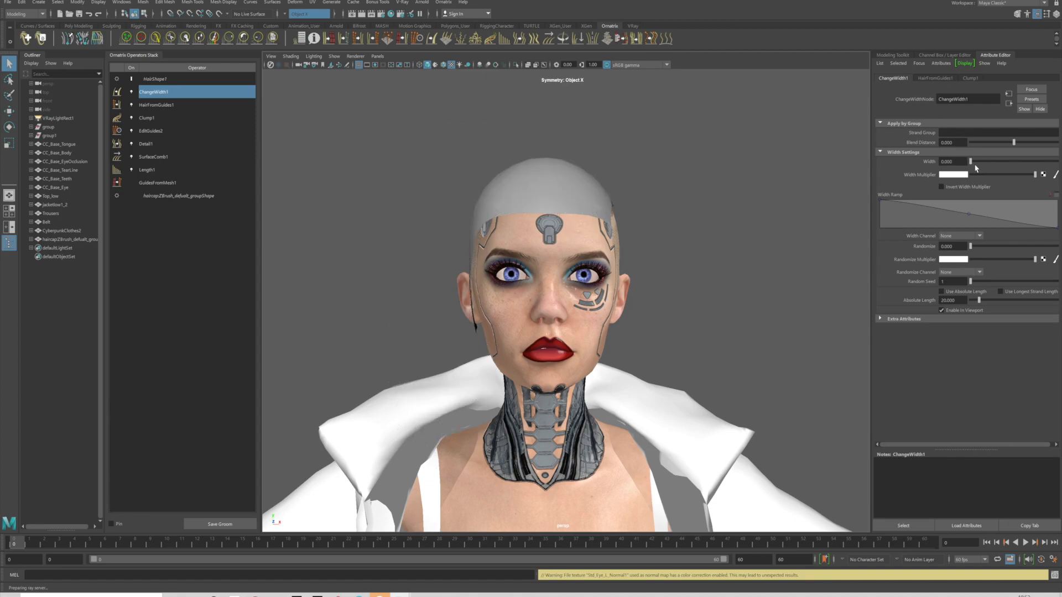
drag(976, 168, 976, 167)
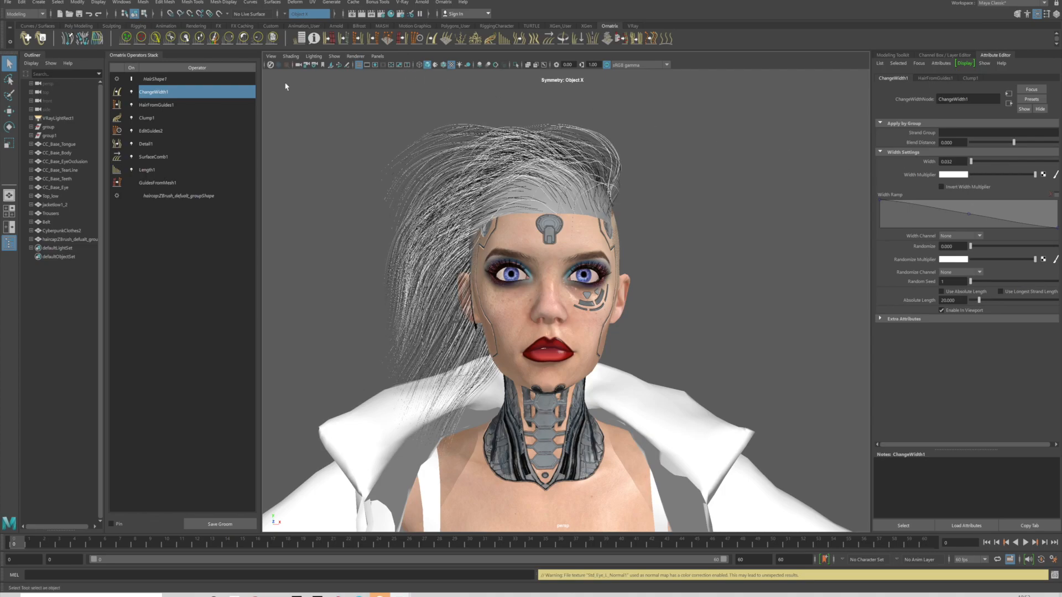
click(271, 66)
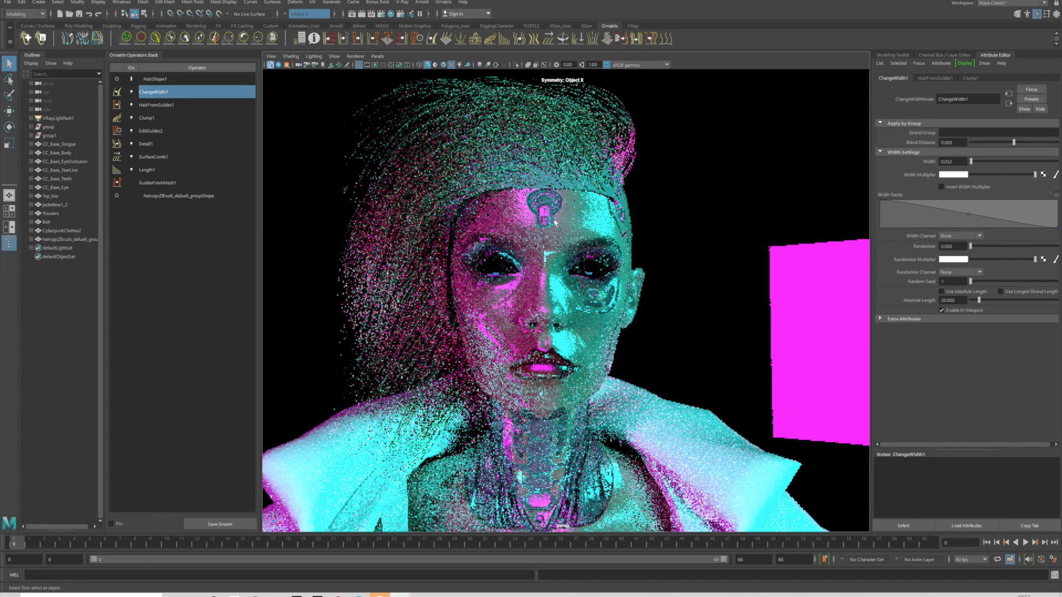
alt+drag(570, 204, 605, 210)
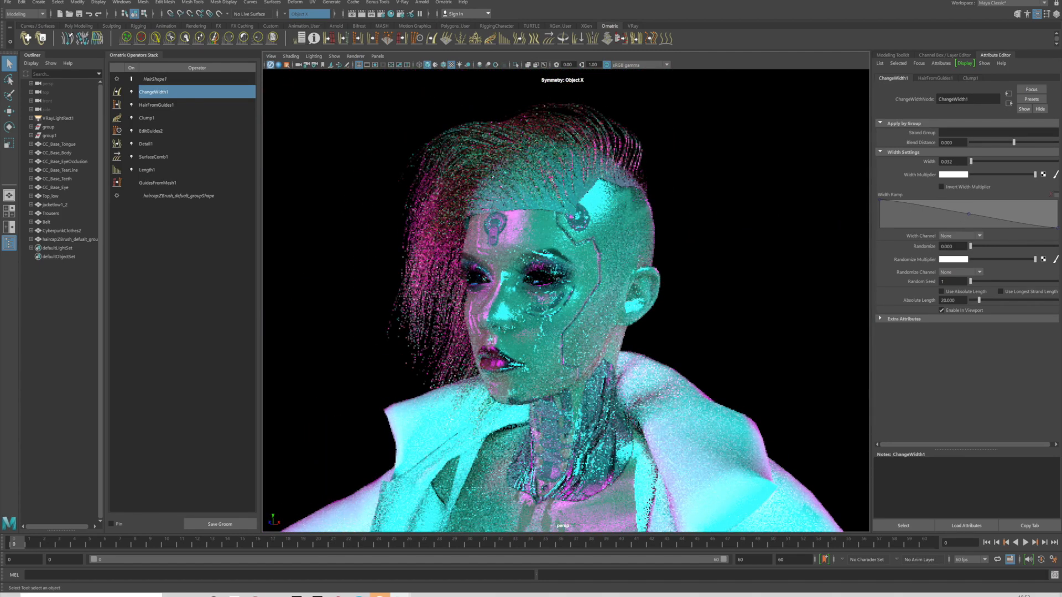
click(279, 64)
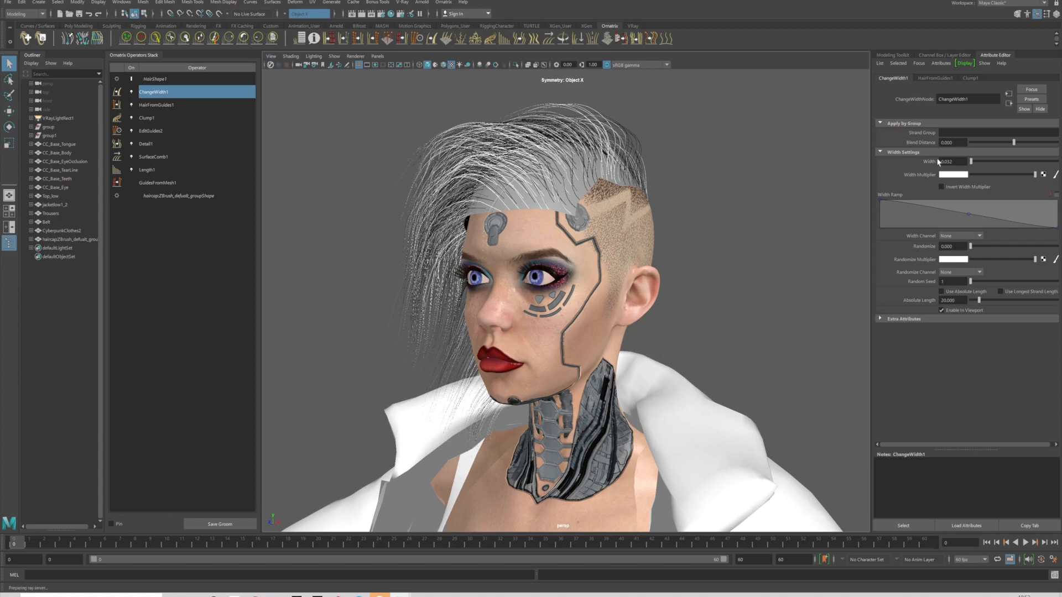
Set the ChangeWidth1 hair width to 0.127, preview it with the V-Ray viewport IPR render, and stop the render
drag(973, 165, 977, 165)
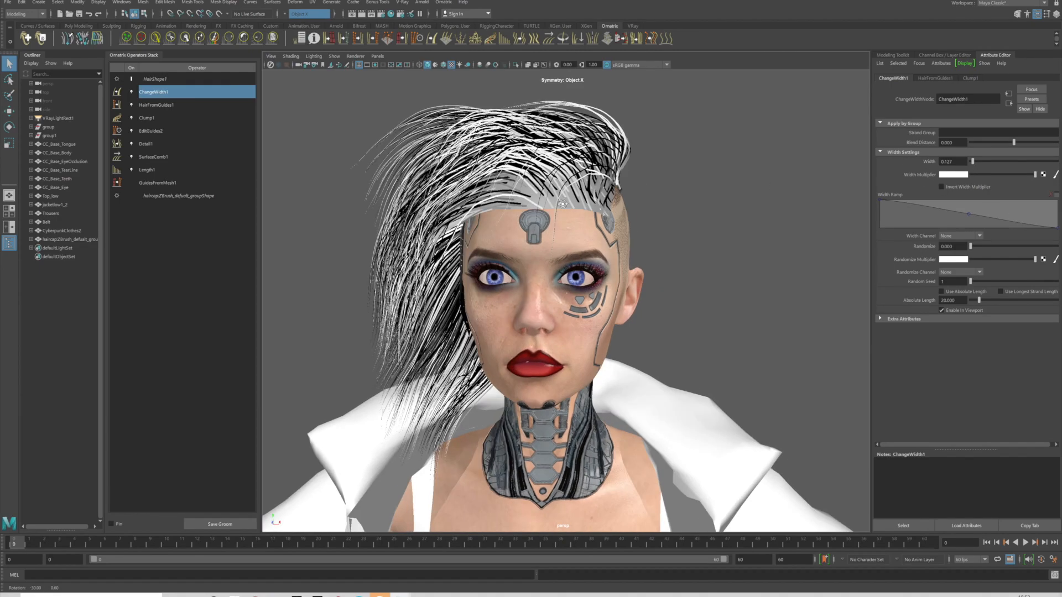
click(279, 64)
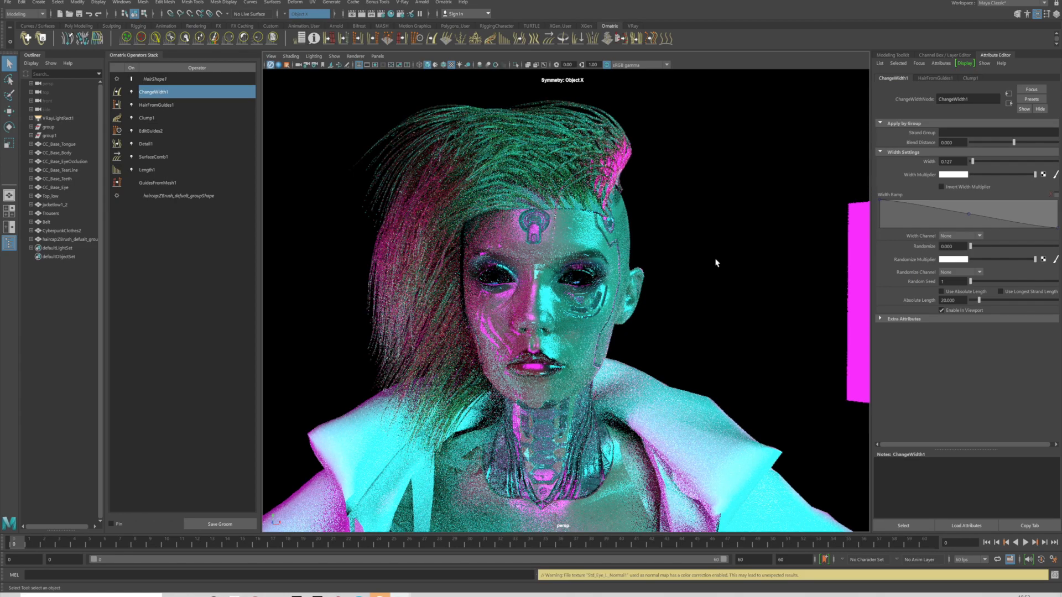
click(275, 65)
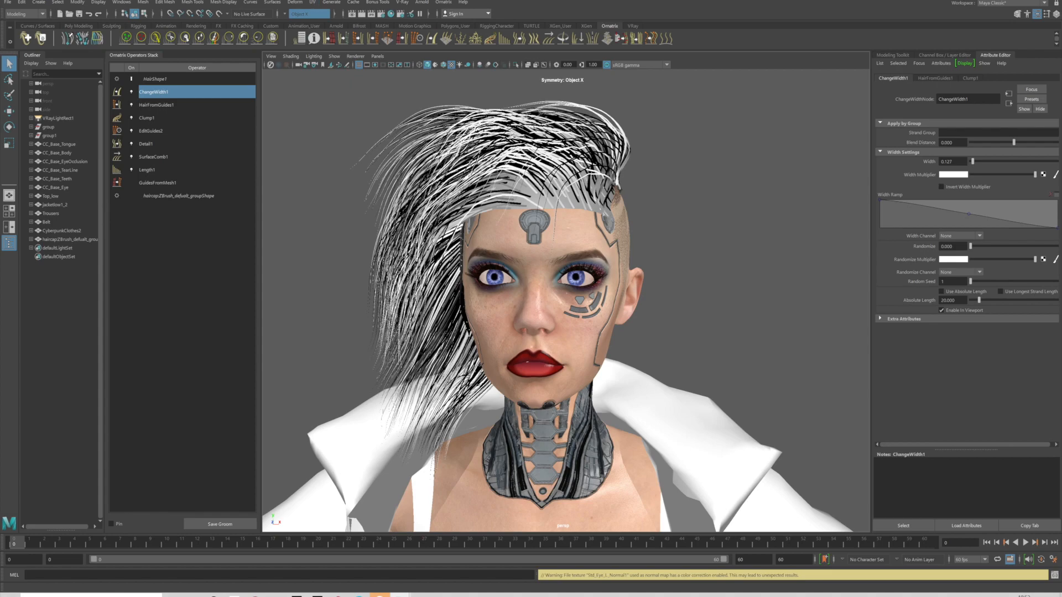
click(449, 129)
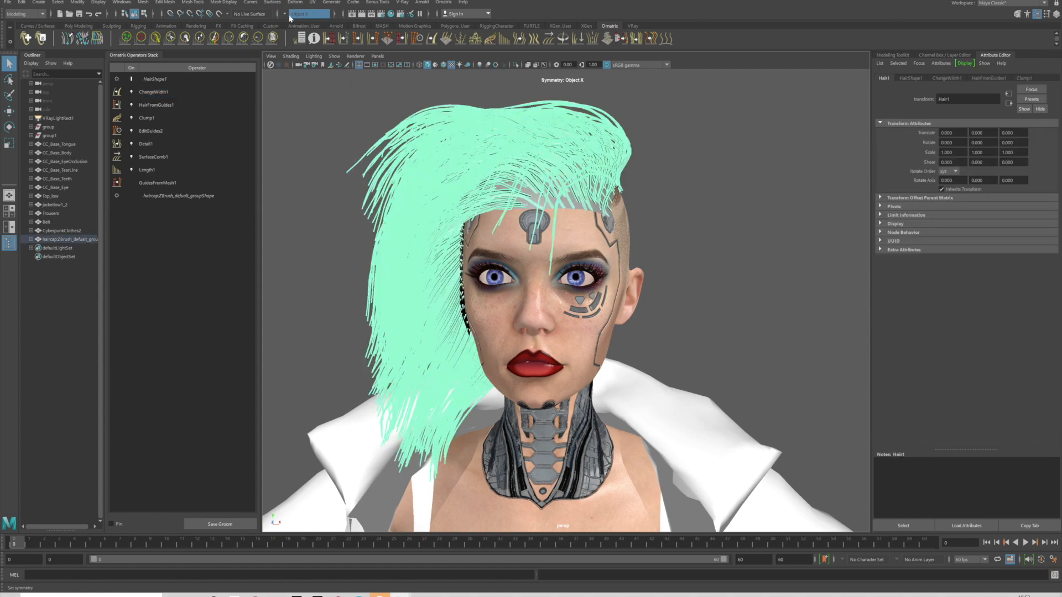
click(314, 3)
click(326, 14)
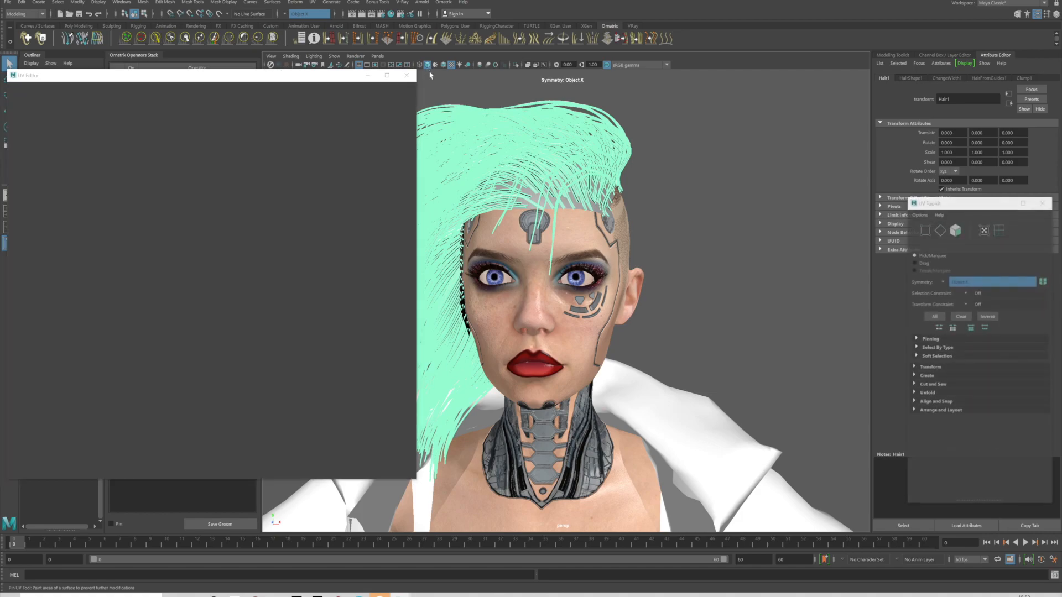
click(406, 75)
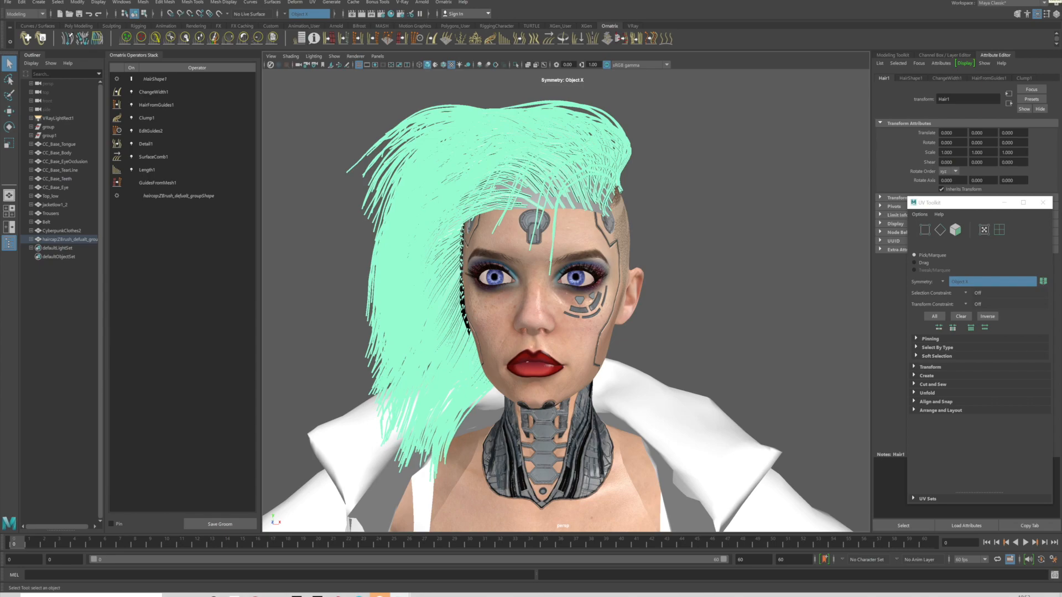
click(698, 200)
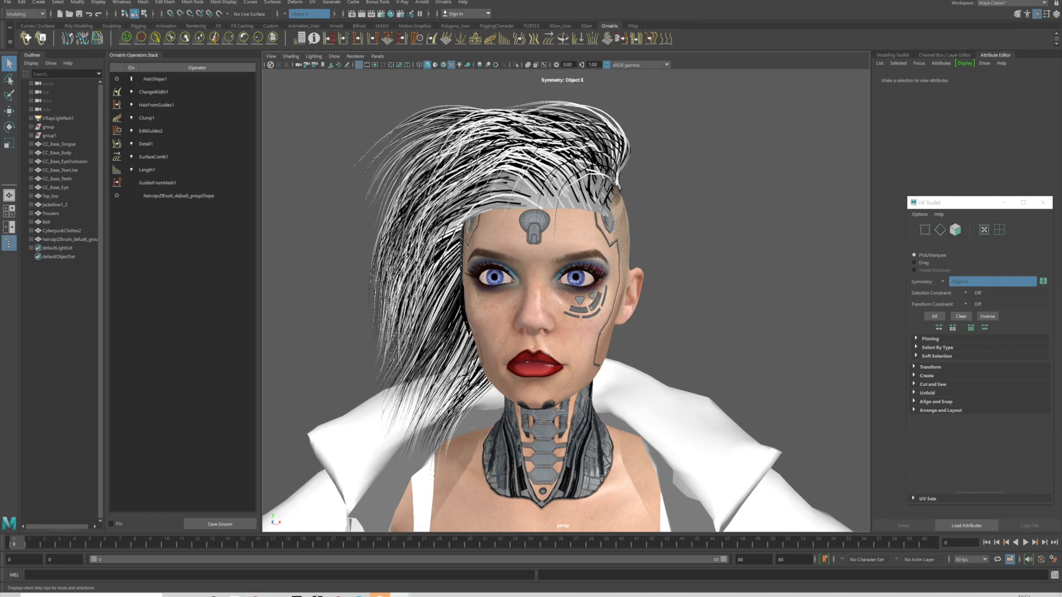
Switch to Character Creator, select the purple hair mesh, and inspect its opacity texture enlarged
click(317, 595)
right_drag(550, 238, 506, 275)
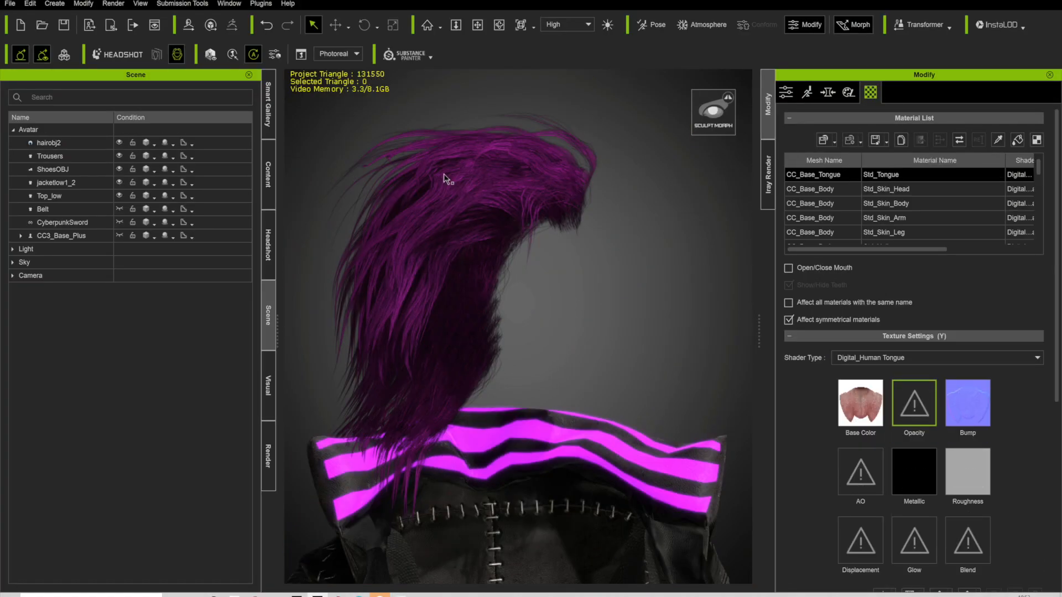
click(448, 179)
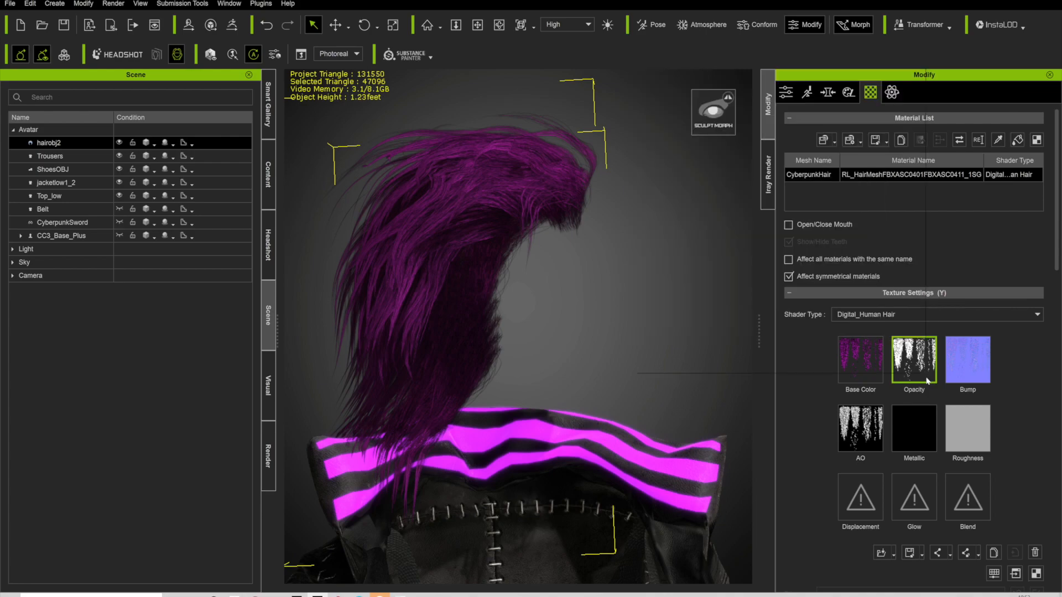
mouse_move(928, 380)
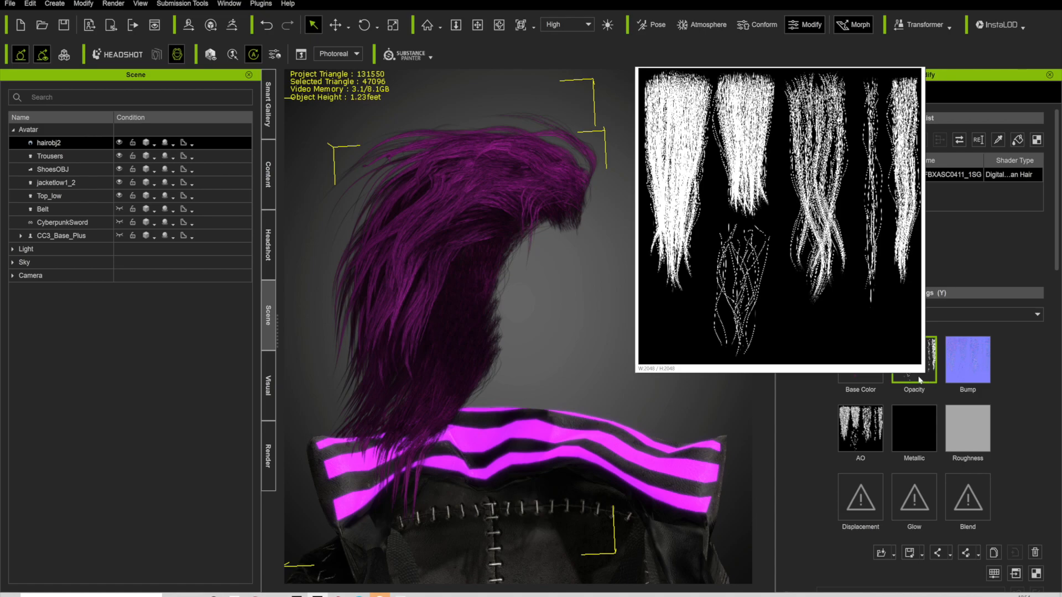
Reselect the hair mesh in a wider view of the character and open its PhysX settings
click(573, 355)
scroll(682, 411, down, 5)
scroll(682, 411, down, 4)
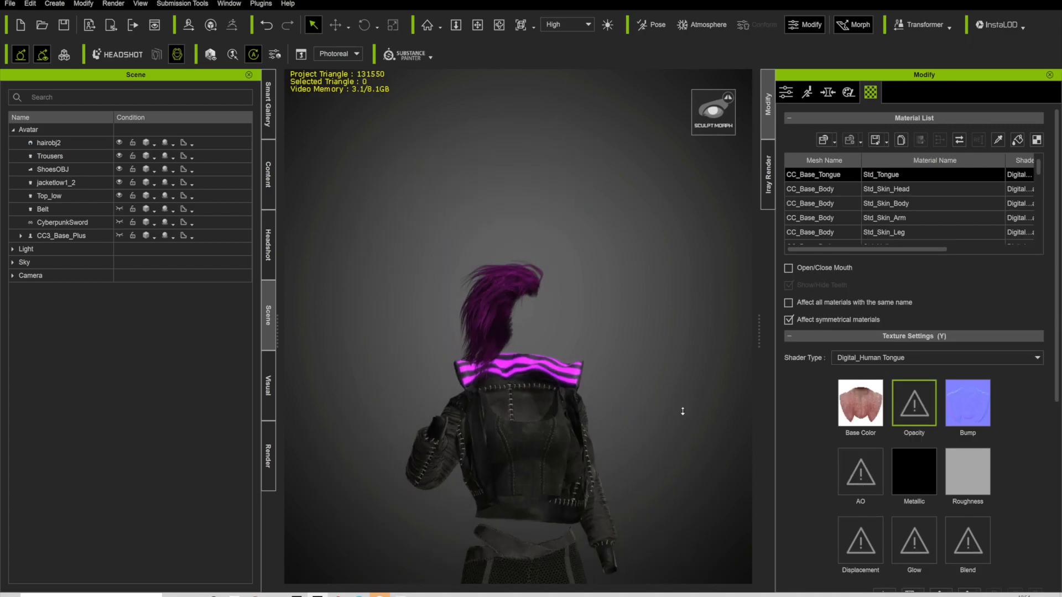
click(531, 293)
click(892, 92)
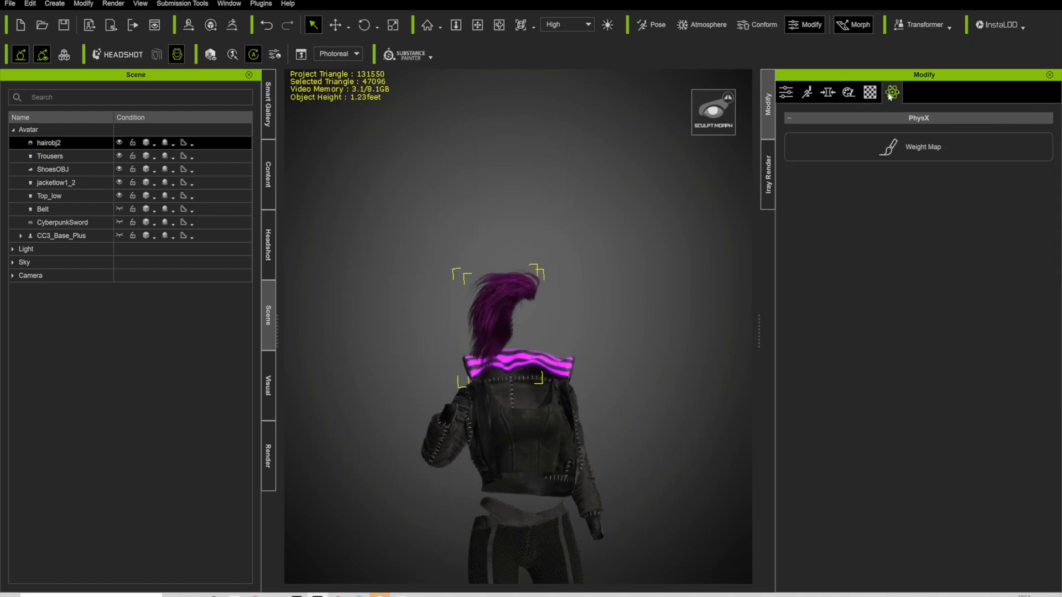
Open the hair's PhysX weight map image, close it, and examine the hair up close
click(878, 155)
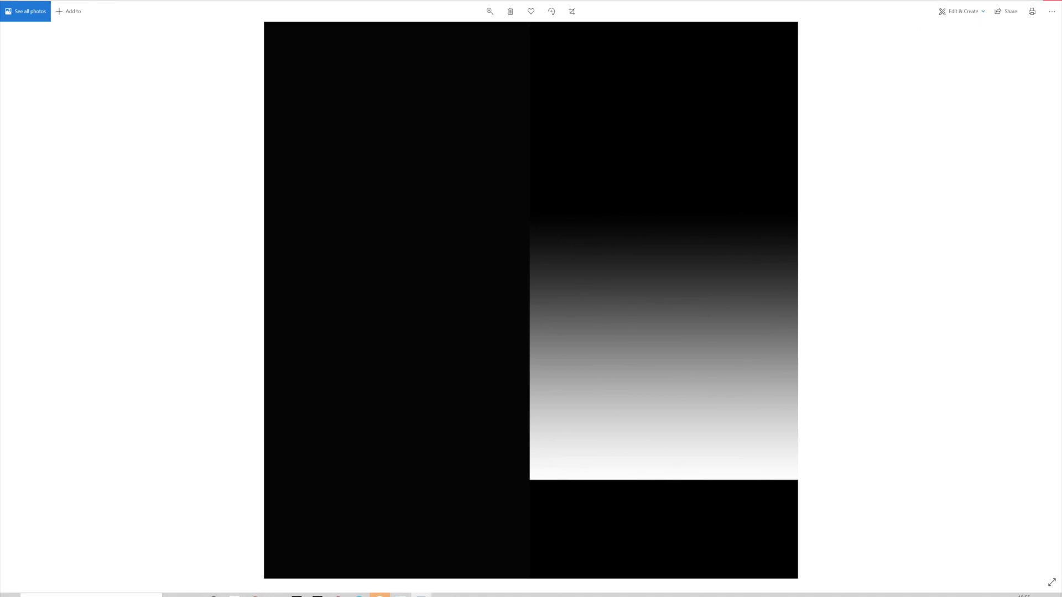
click(1039, 4)
click(793, 277)
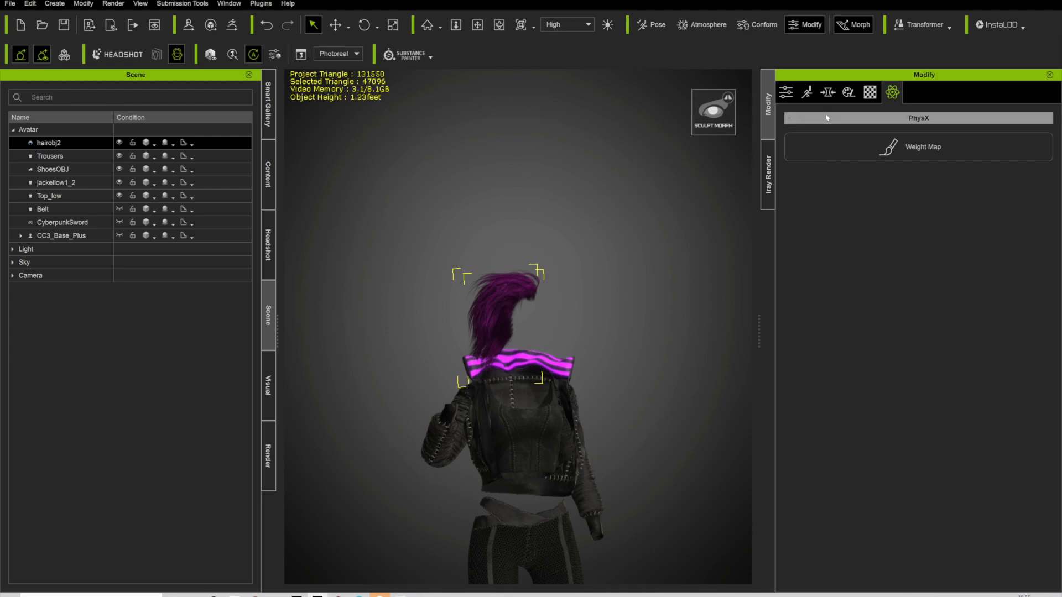
scroll(576, 378, up, 6)
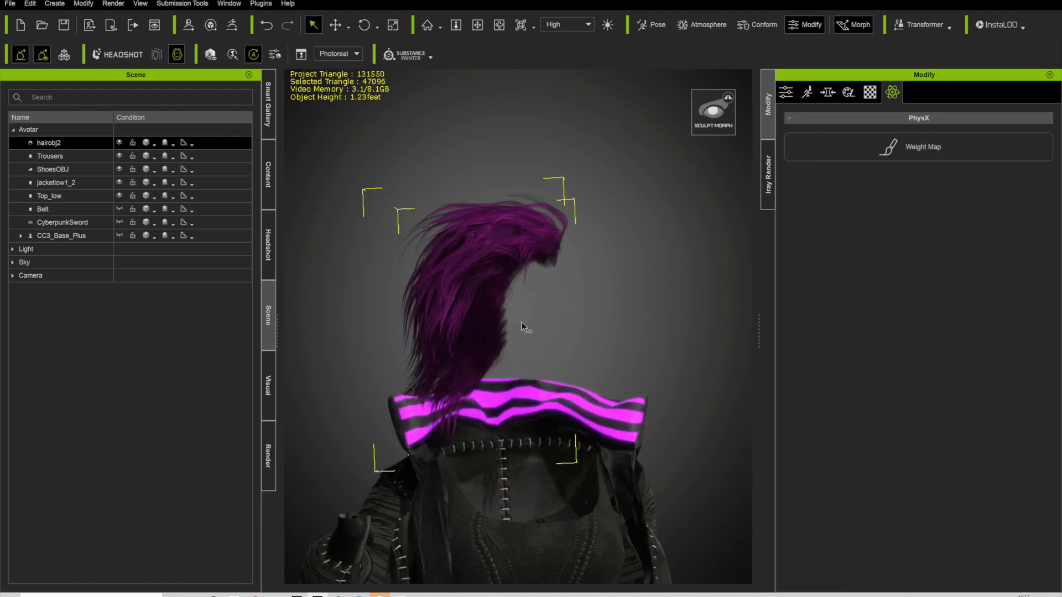
scroll(522, 322, up, 2)
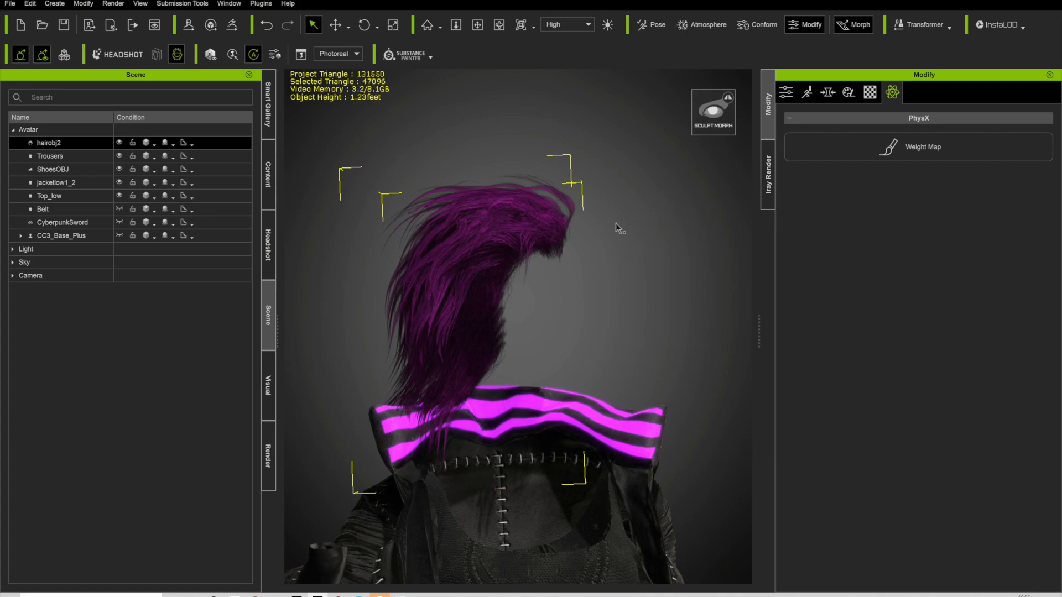
Select the jacket jacketlow1_2 and open its PhysX weight map
scroll(628, 204, down, 2)
click(630, 487)
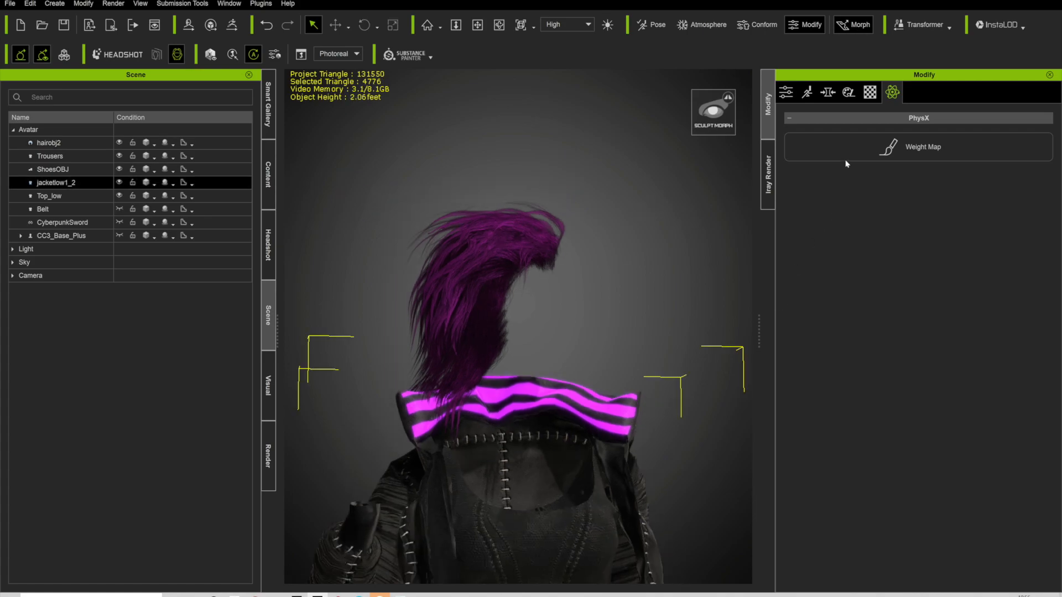
click(902, 147)
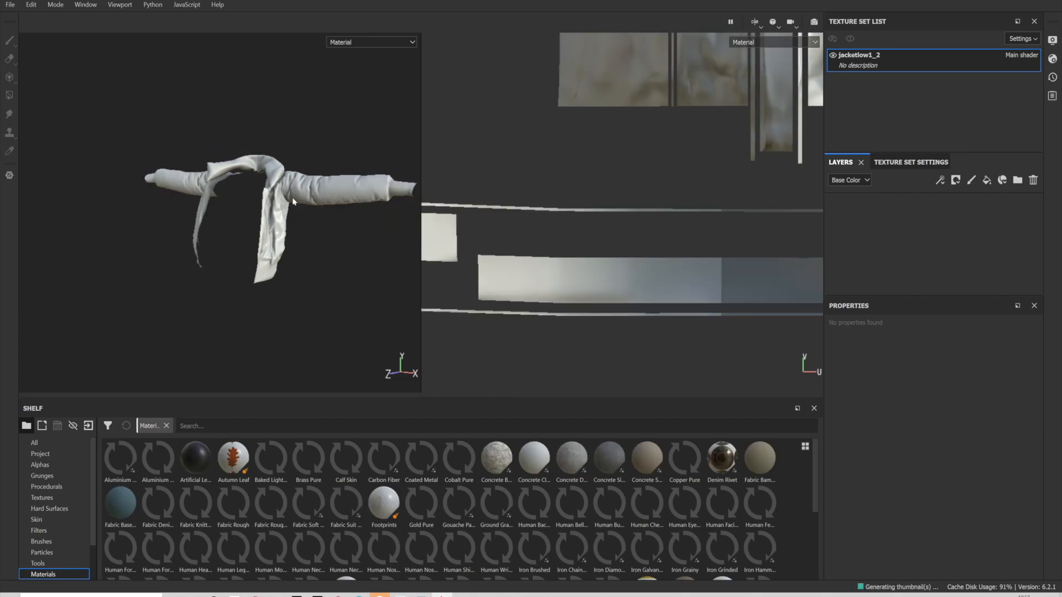
Switch to Substance Painter and add a fill layer with a black base color to the jacket
scroll(293, 202, up, 5)
alt+drag(326, 209, 275, 223)
alt+middle_drag(275, 223, 301, 190)
alt+drag(301, 190, 92, 163)
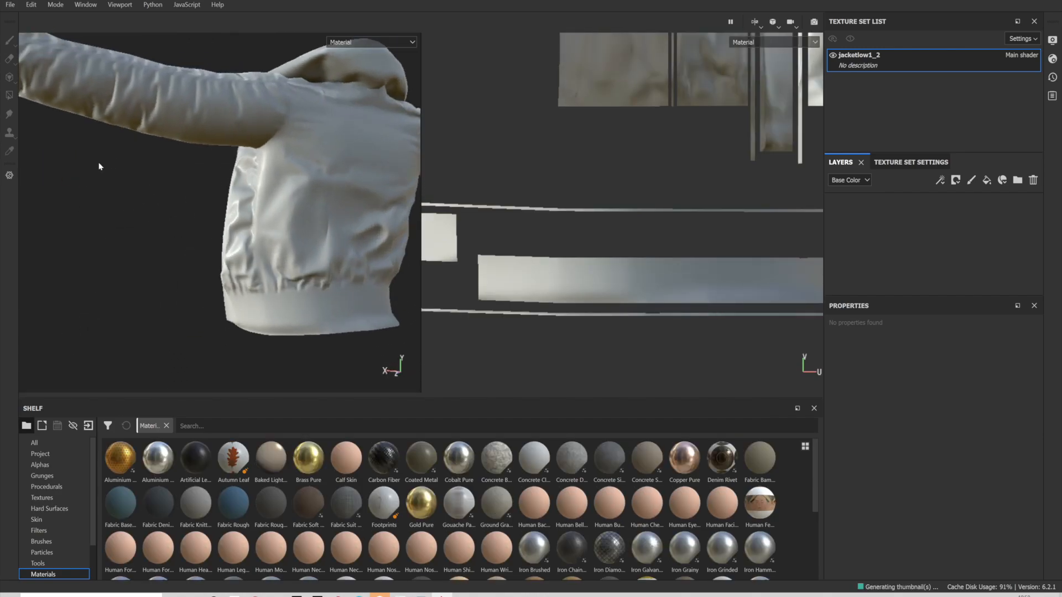
scroll(95, 203, down, 4)
alt+drag(169, 205, 299, 138)
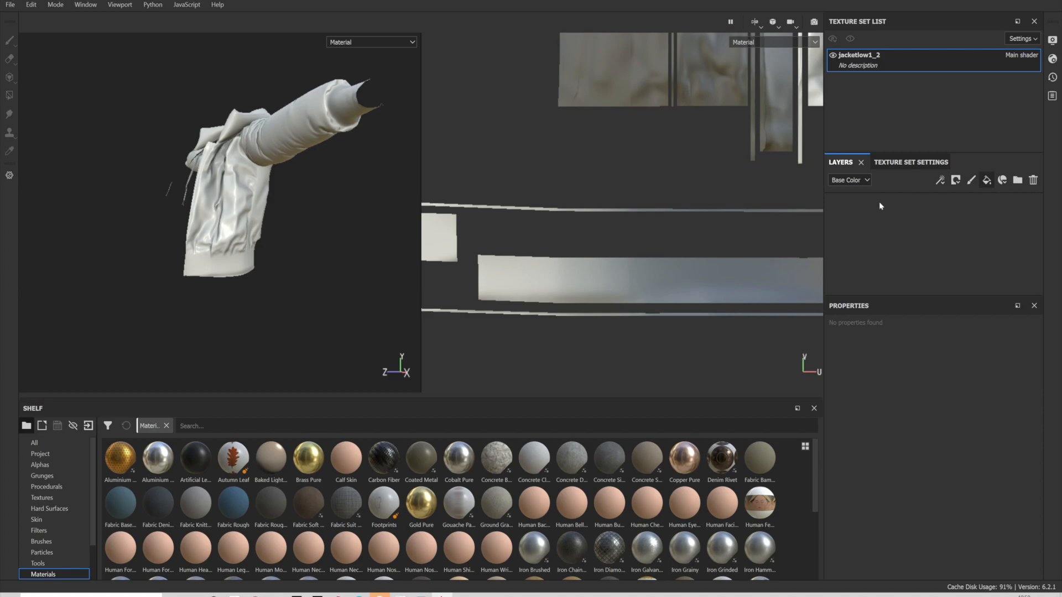
click(939, 180)
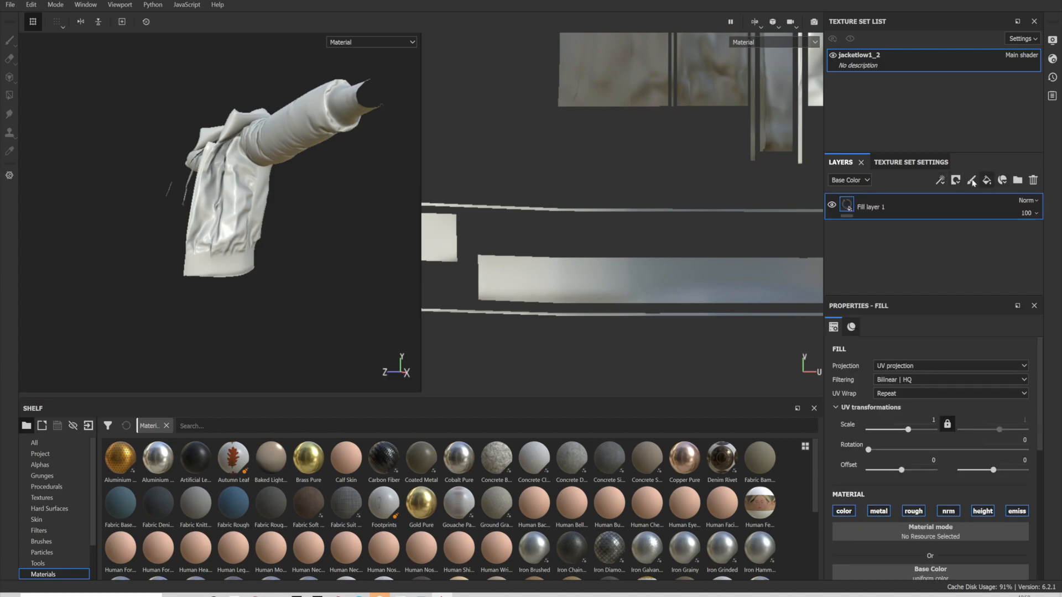
scroll(921, 552, down, 3)
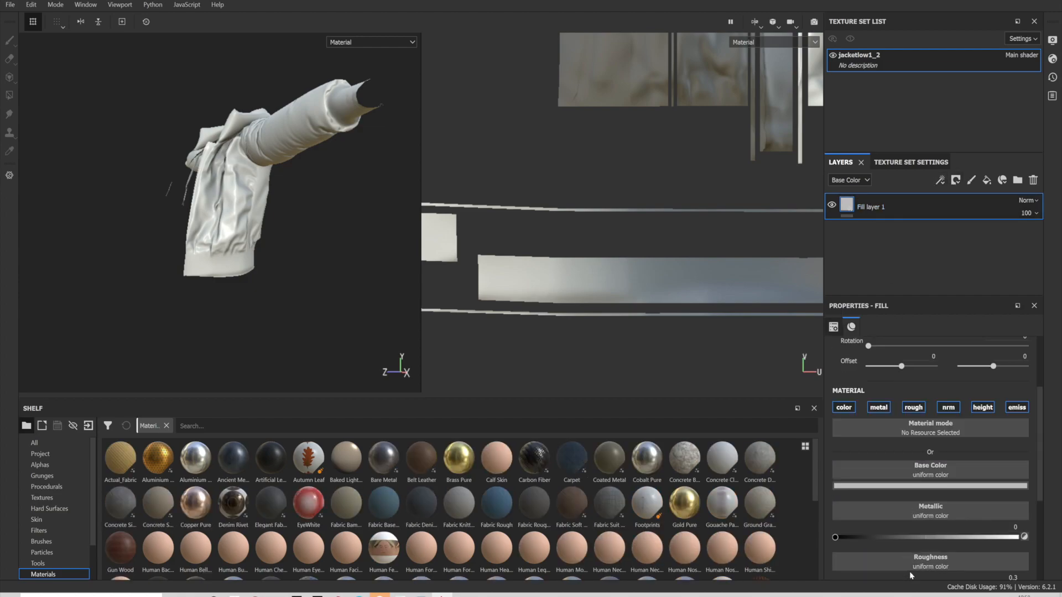
click(925, 487)
click(911, 459)
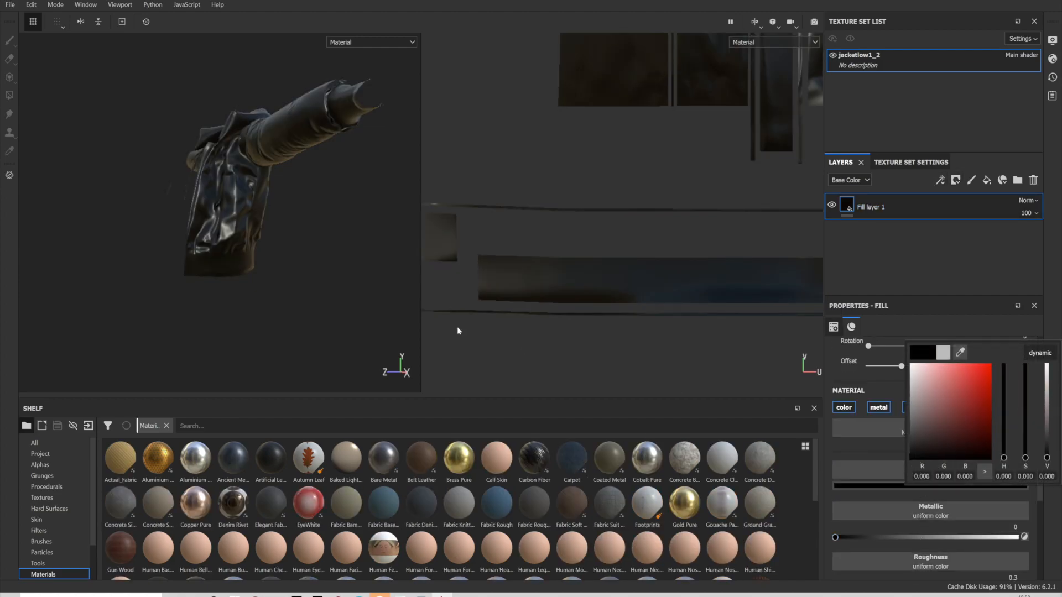
click(209, 186)
scroll(209, 185, down, 4)
scroll(208, 182, up, 4)
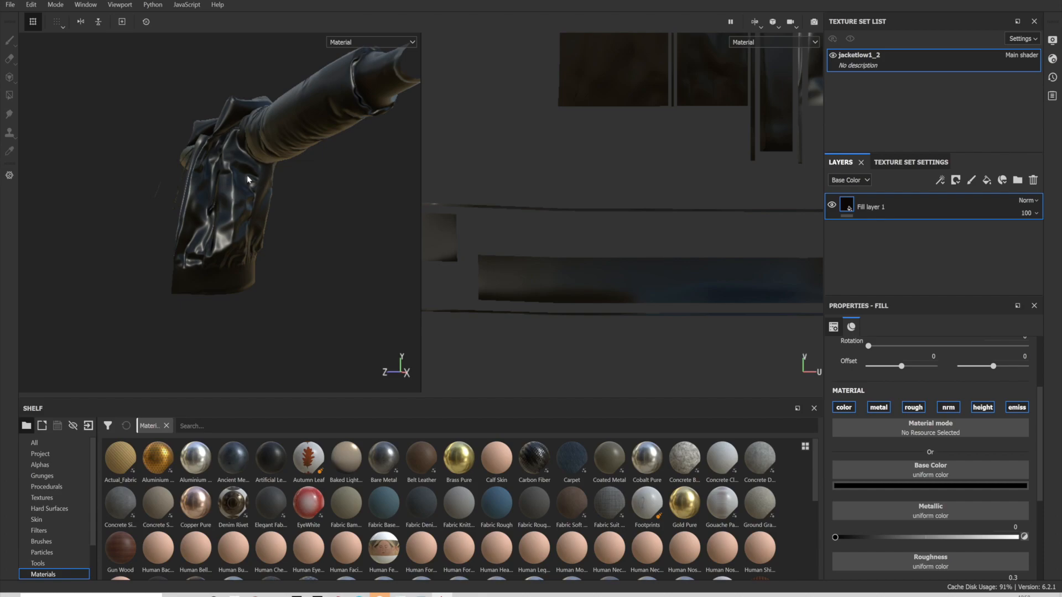
Add a second fill layer above the black one and give it a black mask
click(986, 181)
click(955, 180)
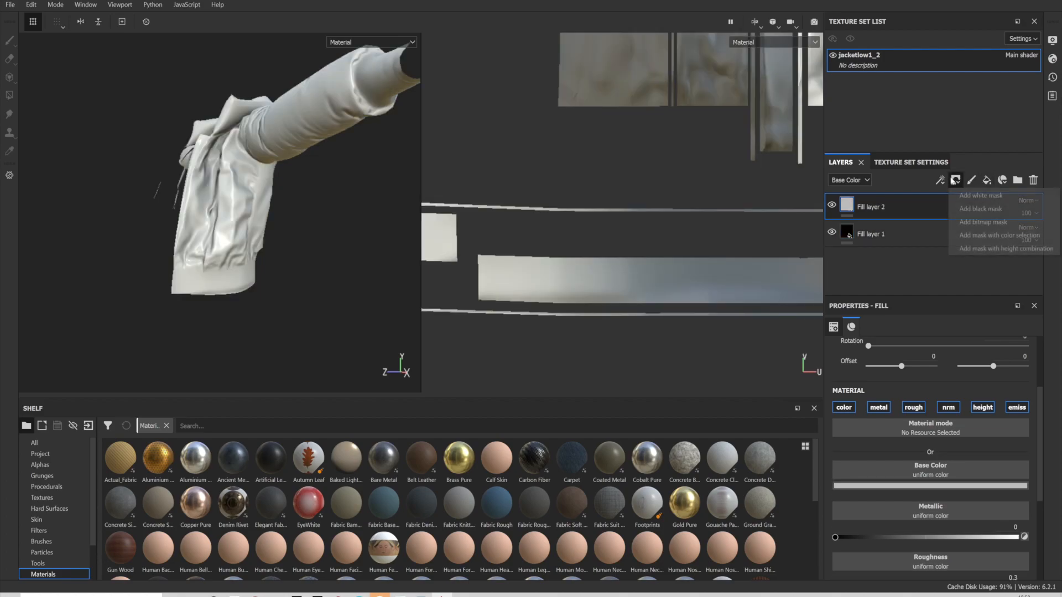
click(960, 202)
click(960, 203)
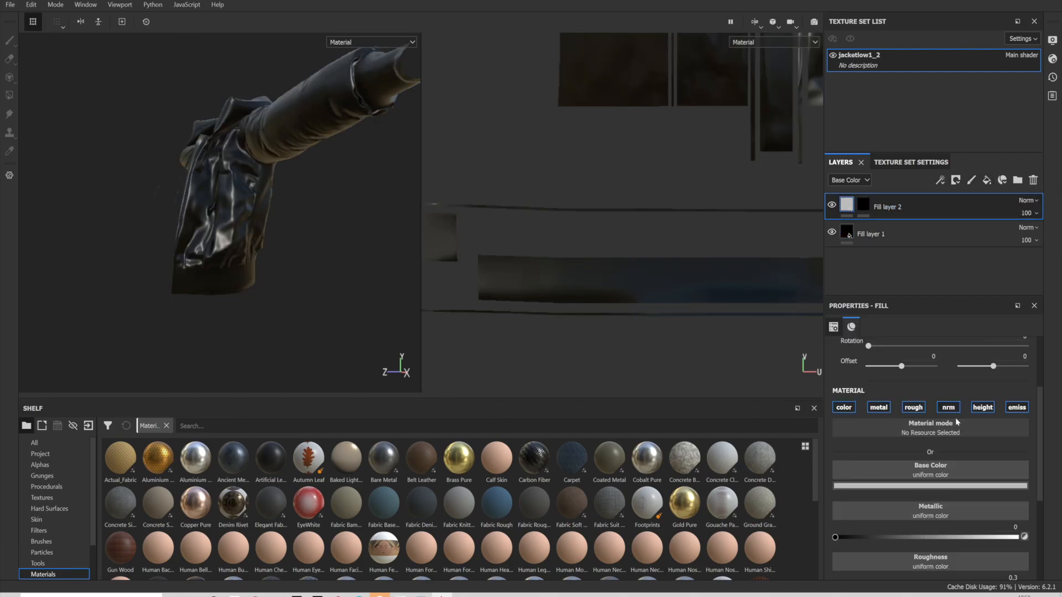
Keep only the color channel active on Fill layer 2 and set its base color to gray with RGB values of 0.121
click(879, 408)
click(914, 407)
click(948, 408)
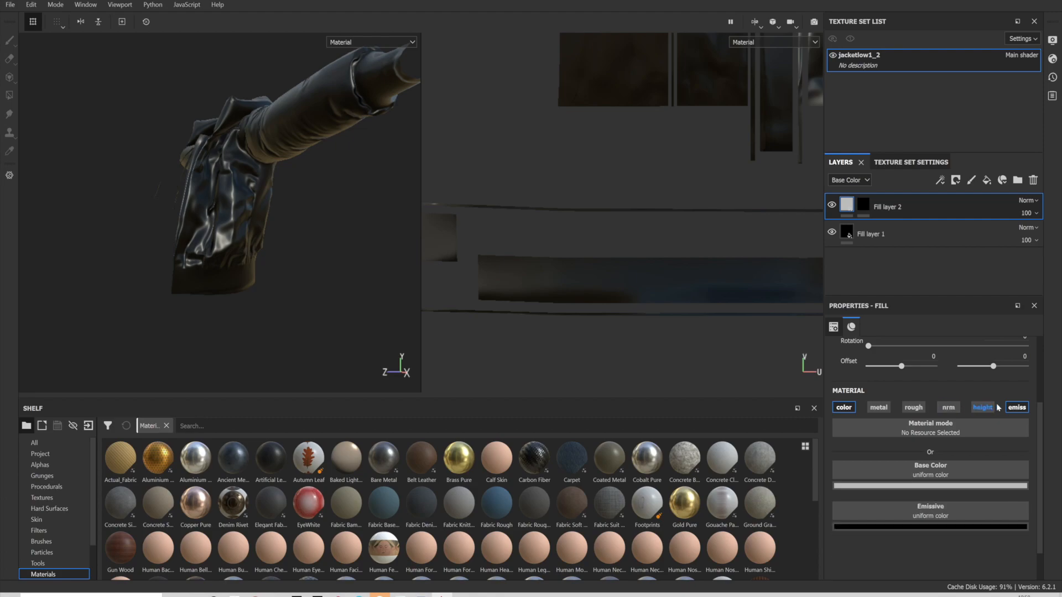
click(982, 407)
click(1017, 408)
click(943, 486)
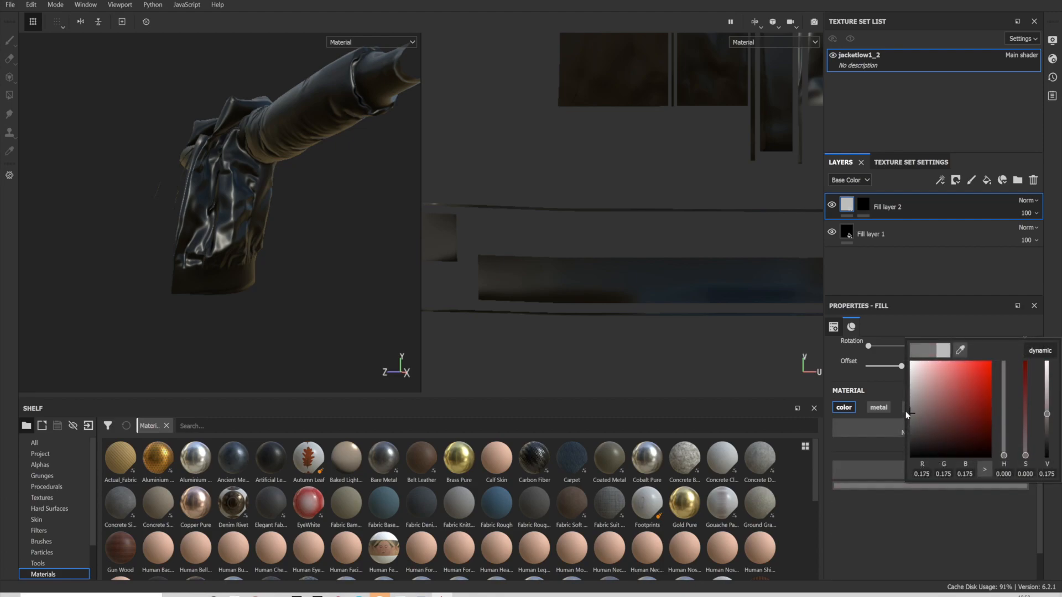
drag(887, 374, 881, 420)
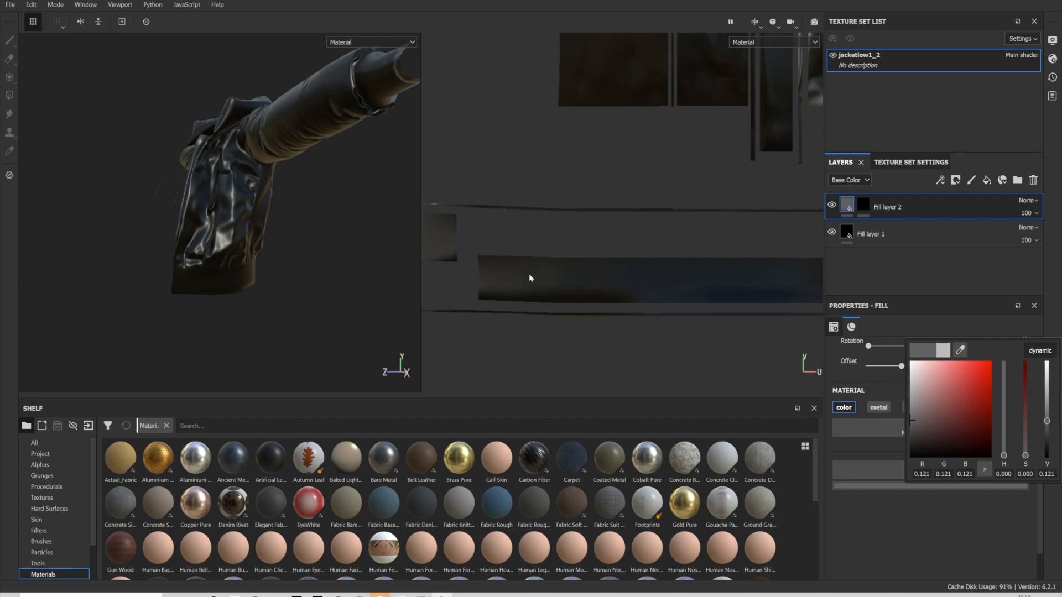
click(422, 267)
Paint in the Fill layer 2 mask along the jacket's lower hem to reveal the gray there
click(863, 205)
scroll(228, 253, up, 3)
mouse_move(216, 280)
mouse_down()
mouse_move(177, 285)
mouse_move(243, 298)
mouse_move(131, 316)
mouse_move(321, 309)
mouse_move(111, 287)
mouse_move(273, 294)
mouse_move(226, 319)
mouse_move(98, 337)
mouse_up()
mouse_move(161, 259)
mouse_down()
mouse_move(64, 254)
mouse_move(294, 321)
mouse_up()
mouse_move(294, 321)
alt+mouse_down()
mouse_move(255, 332)
mouse_move(266, 310)
mouse_move(230, 296)
alt+mouse_up()
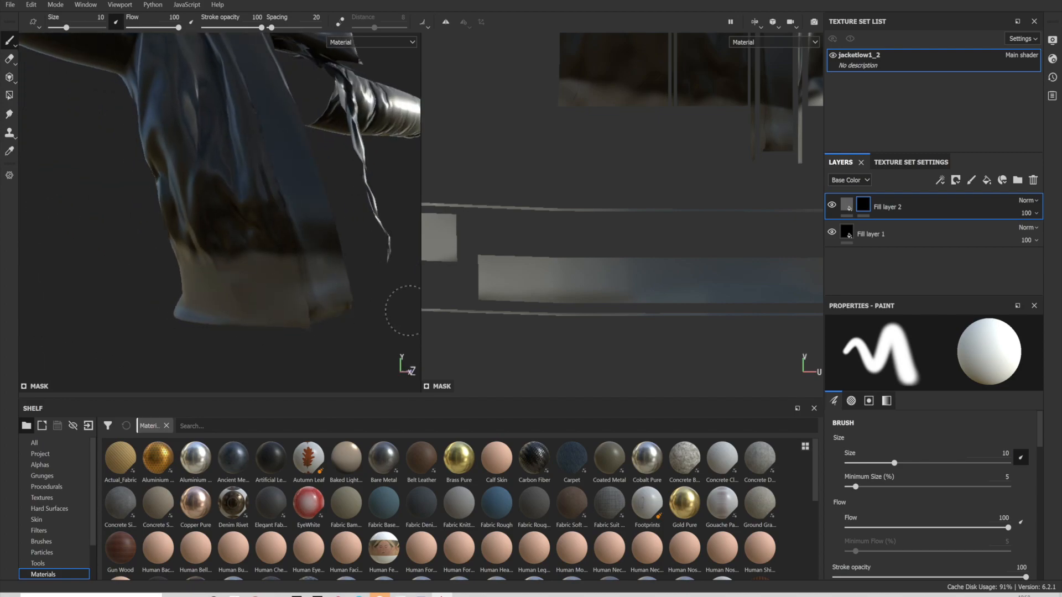
mouse_move(320, 297)
alt+mouse_down()
mouse_move(339, 214)
mouse_move(253, 223)
mouse_move(276, 219)
mouse_move(298, 238)
mouse_move(152, 261)
mouse_move(221, 233)
mouse_move(308, 244)
alt+mouse_up()
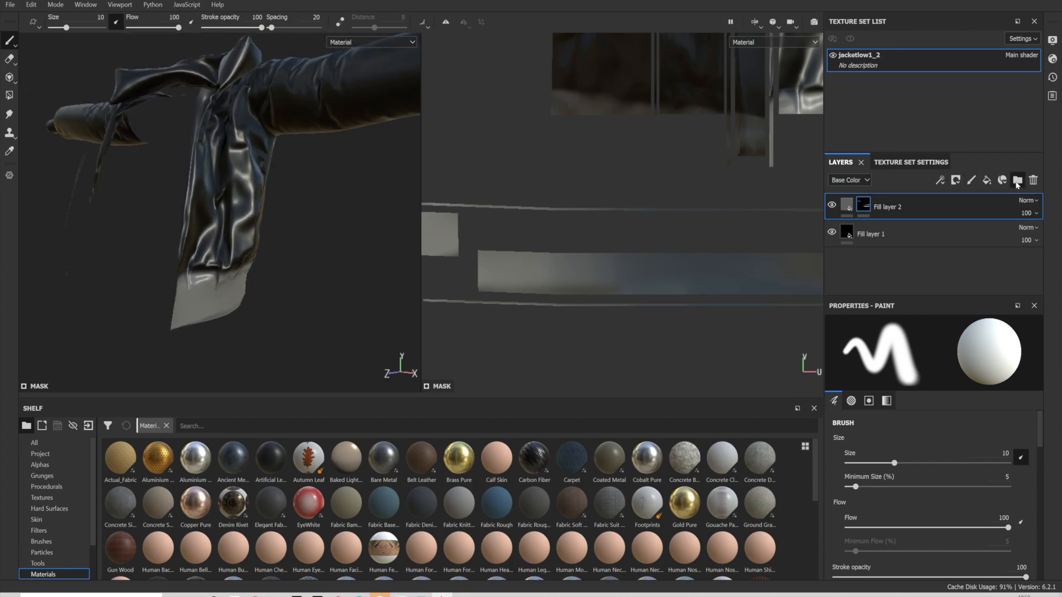
Add a folder above the fill layers with a black mask and use Polygon Fill in UV chunk mode on that mask
click(1017, 180)
click(955, 180)
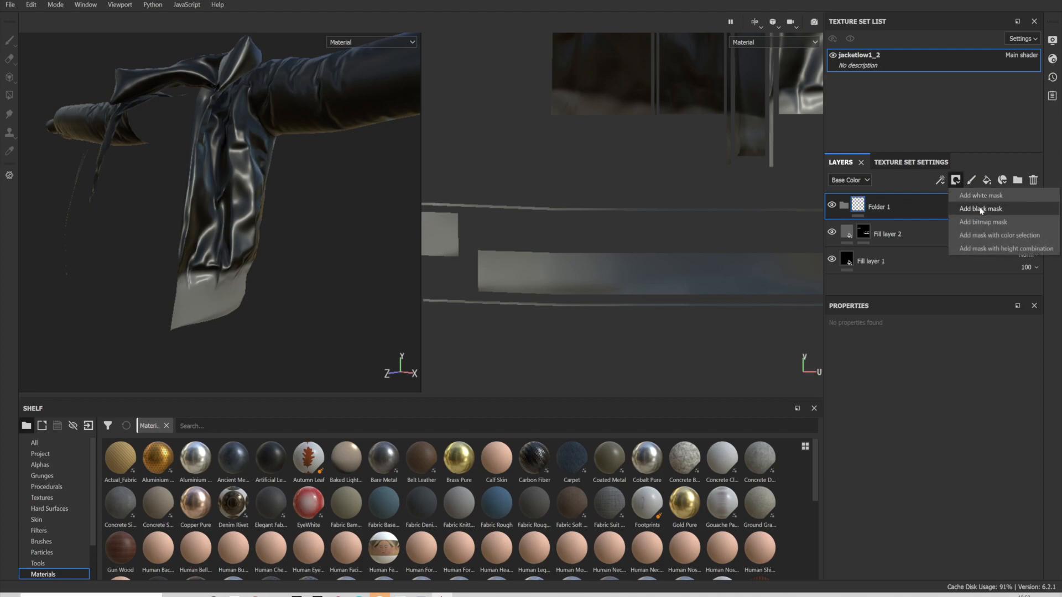
click(981, 209)
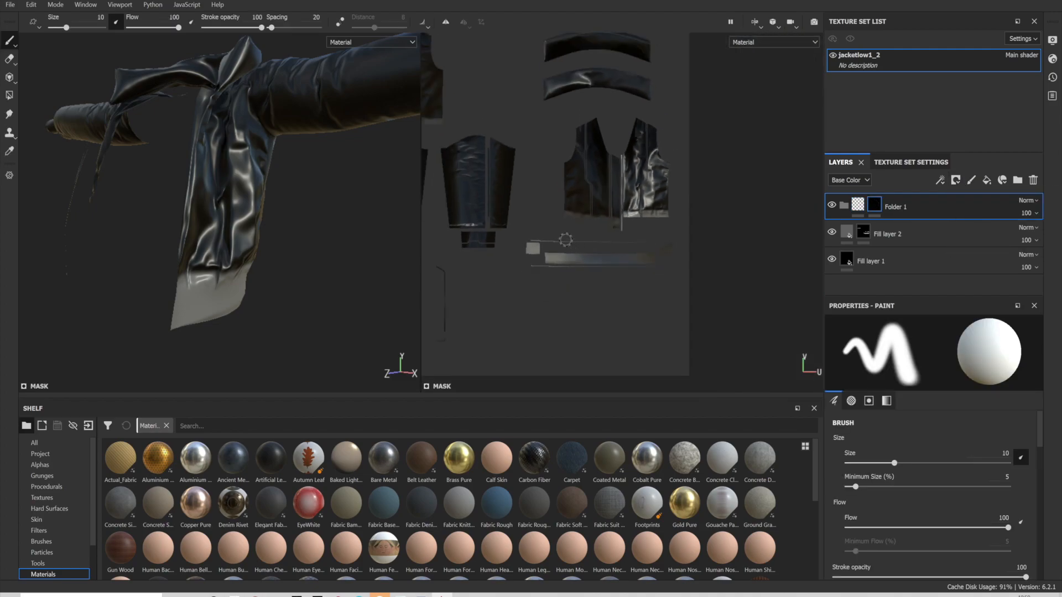
middle_drag(560, 230, 585, 254)
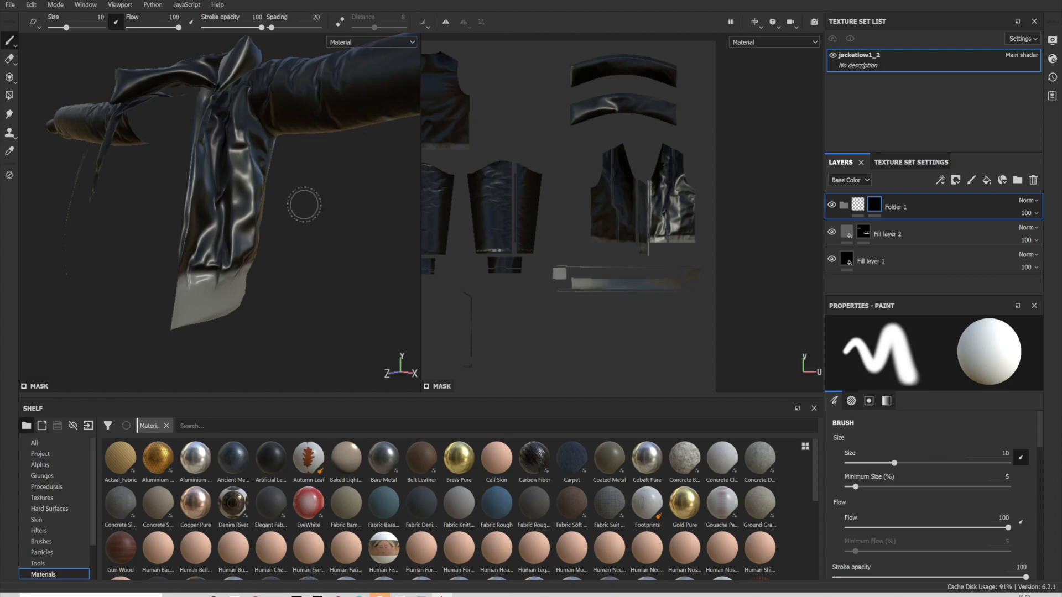
click(9, 95)
click(921, 326)
scroll(623, 241, up, 3)
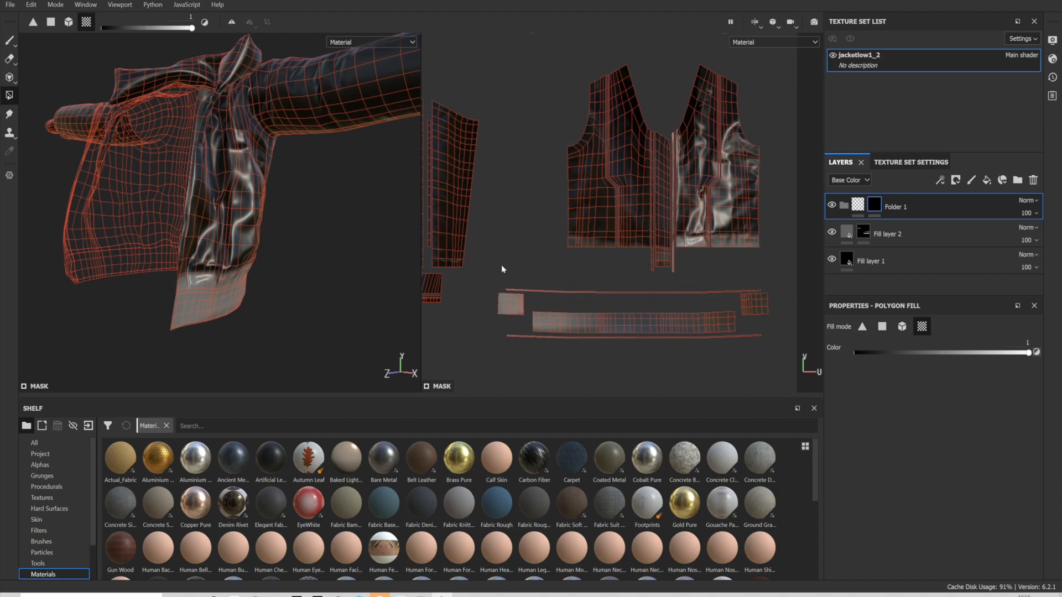
Move Fill layer 2 into Folder 1 and select the layer's mask
drag(894, 234, 877, 209)
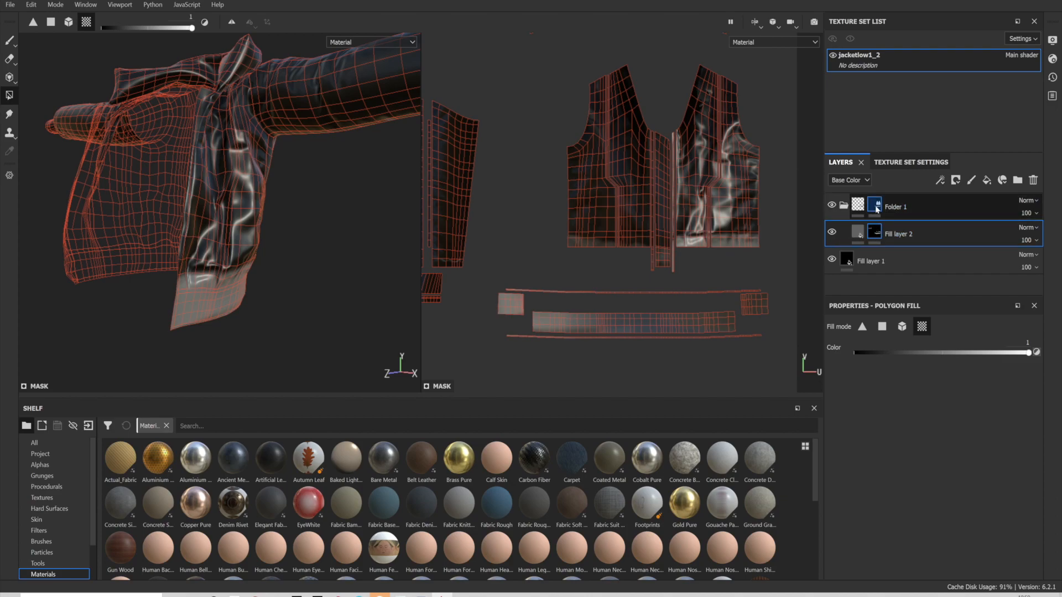
click(858, 233)
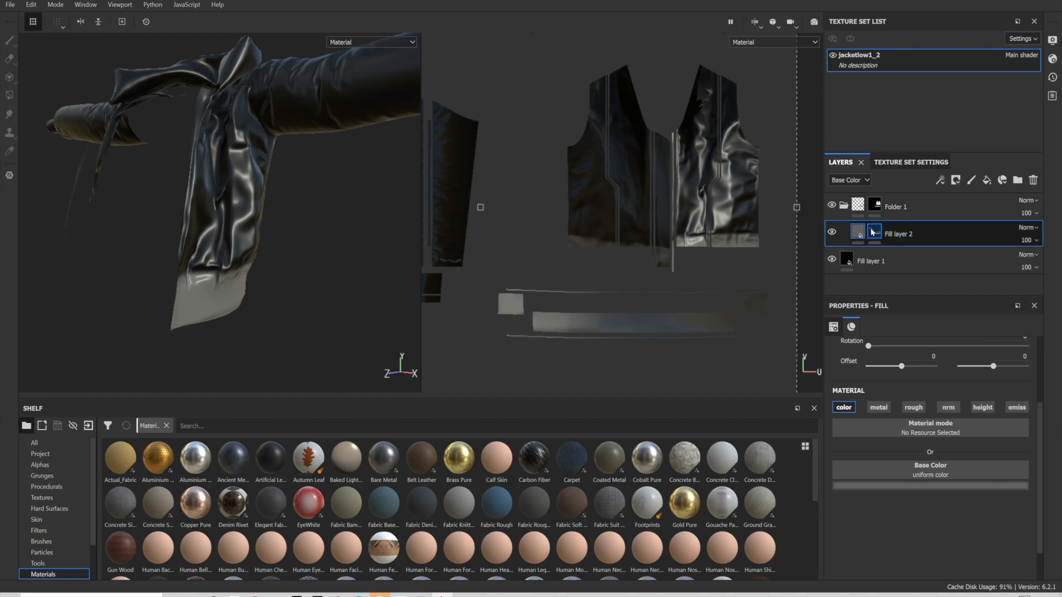
click(873, 232)
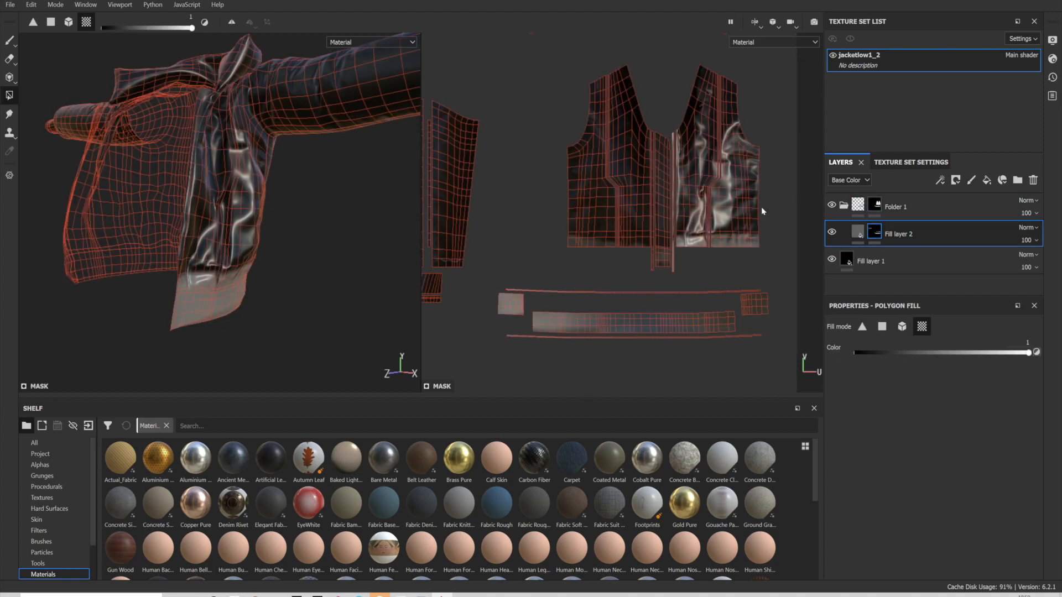
click(858, 232)
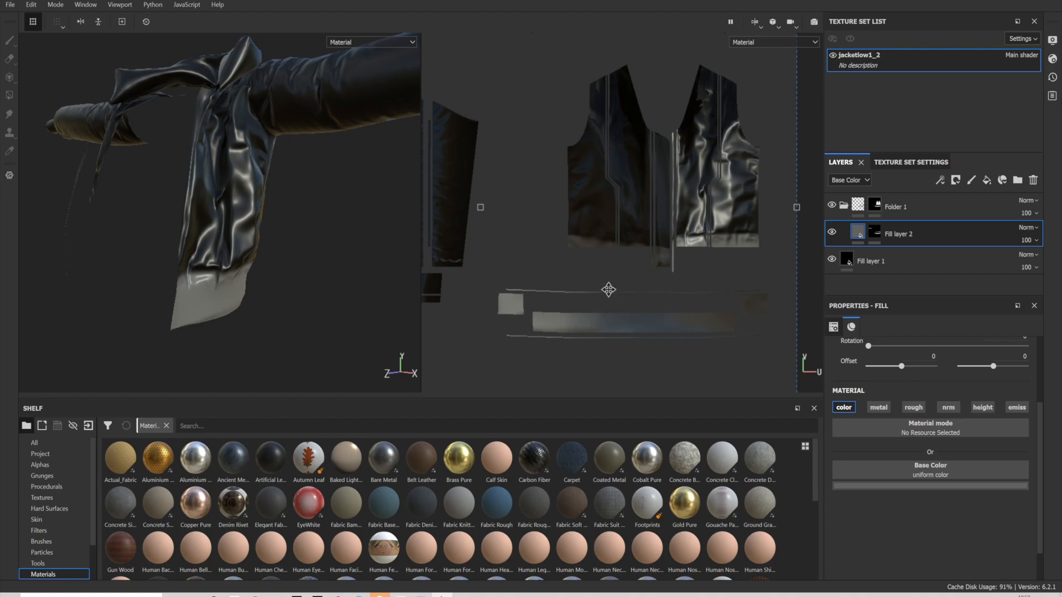
click(874, 234)
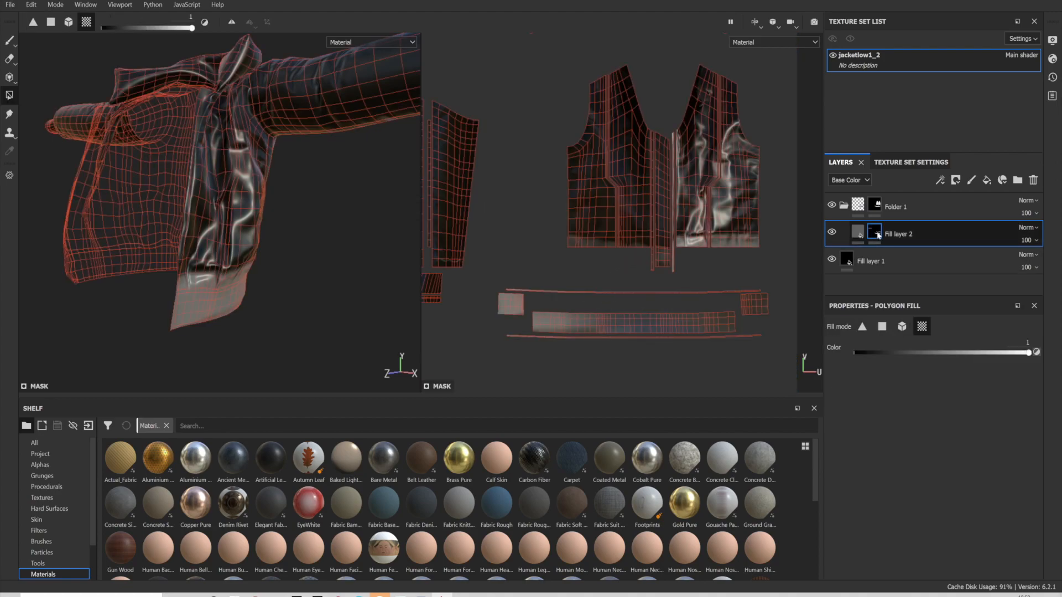
Add a Blur filter to the Fill layer 2 mask with Blur Intensity 16 and view the jacket from the back
click(938, 181)
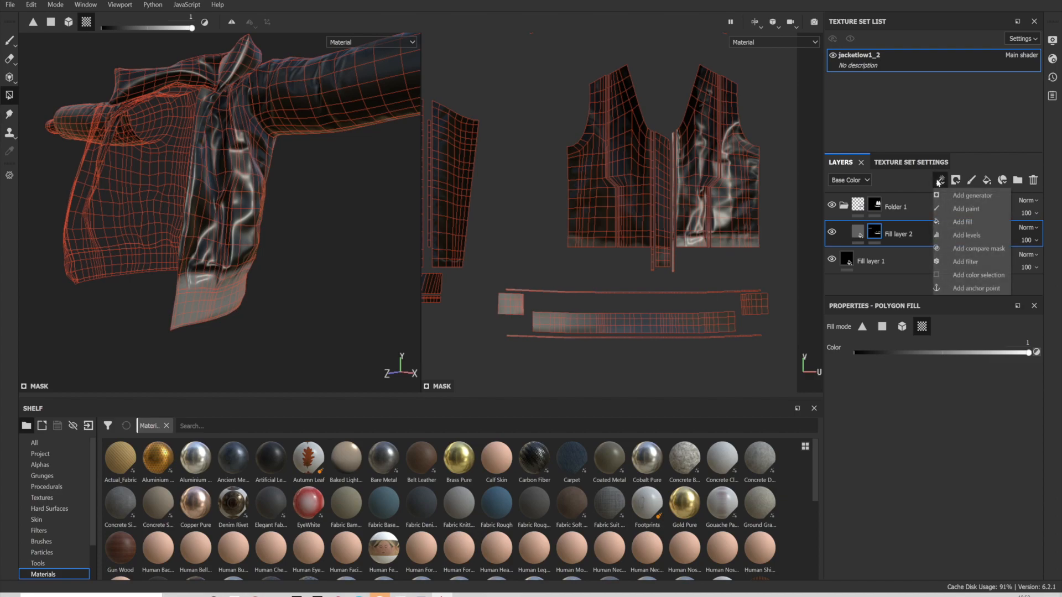
click(965, 261)
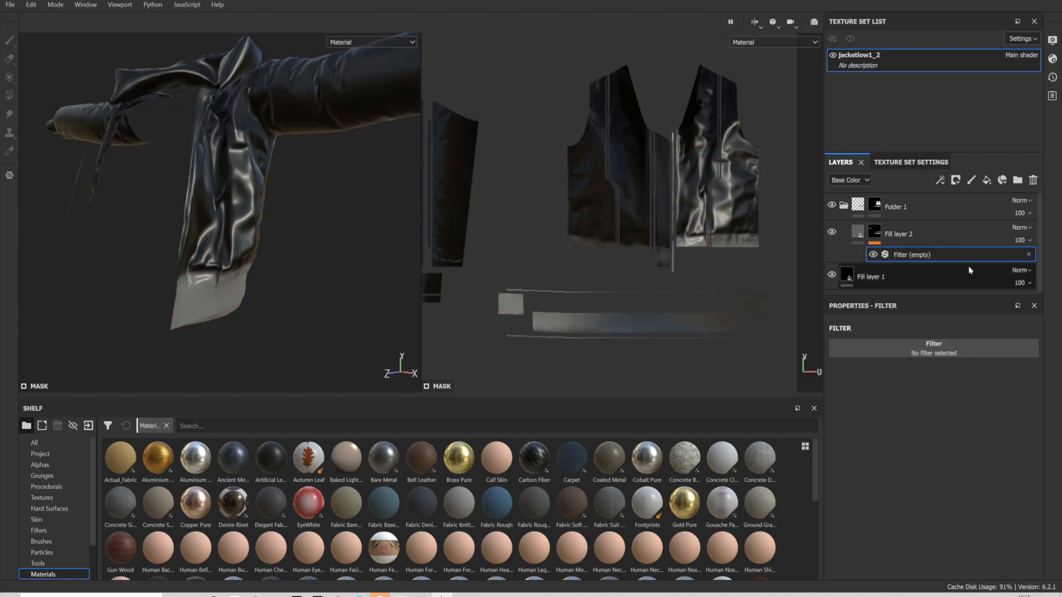
click(966, 353)
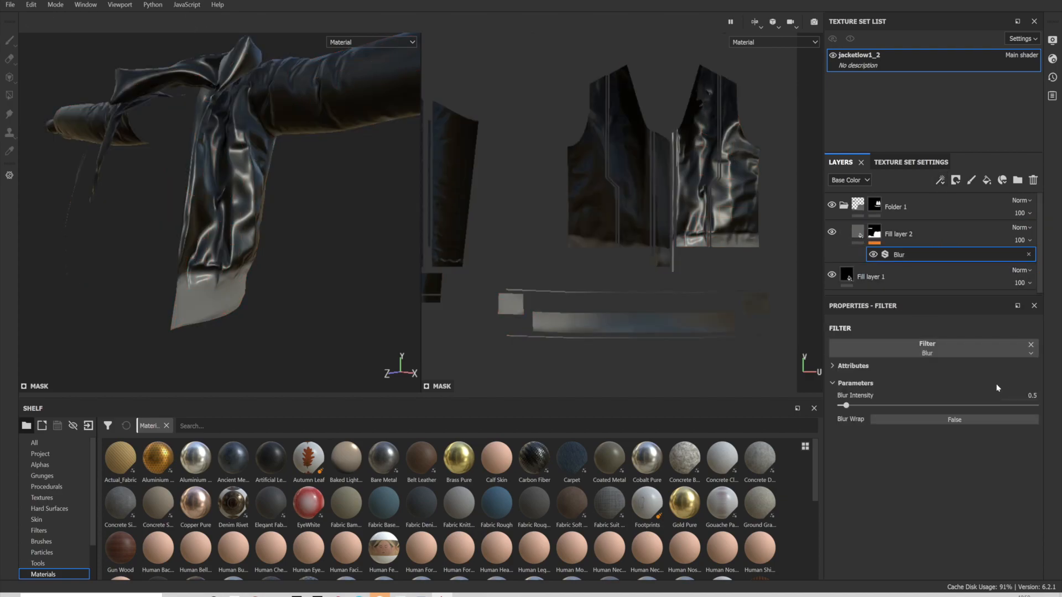
drag(846, 405, 1035, 405)
alt+drag(167, 191, 201, 192)
alt+drag(302, 242, 161, 237)
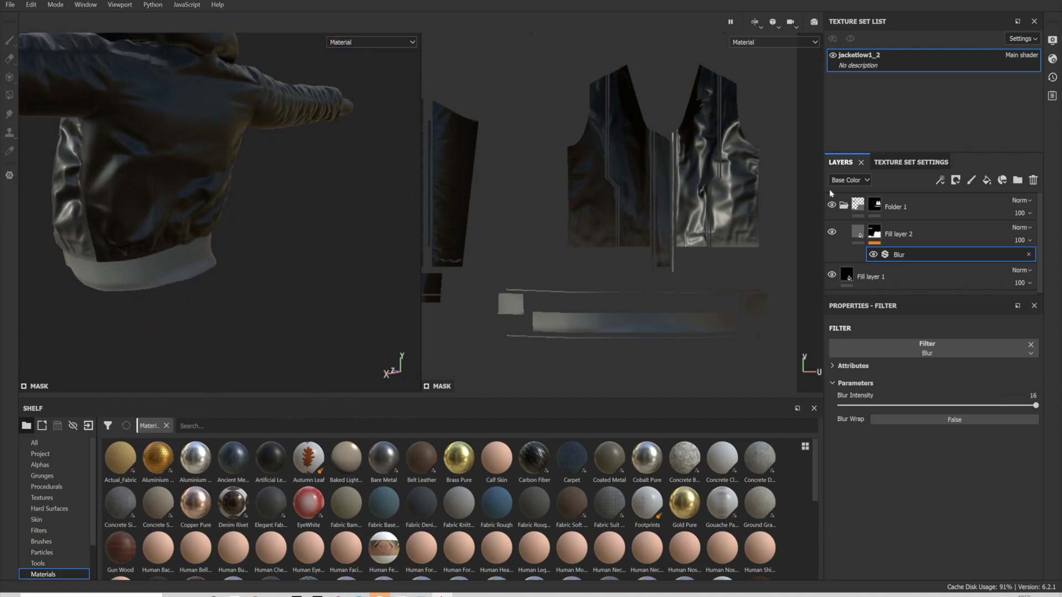
Select the Folder 1 mask and fill the jacket's back body panel into it with Polygon Fill
click(873, 205)
scroll(85, 268, up, 2)
alt+middle_drag(85, 267, 165, 256)
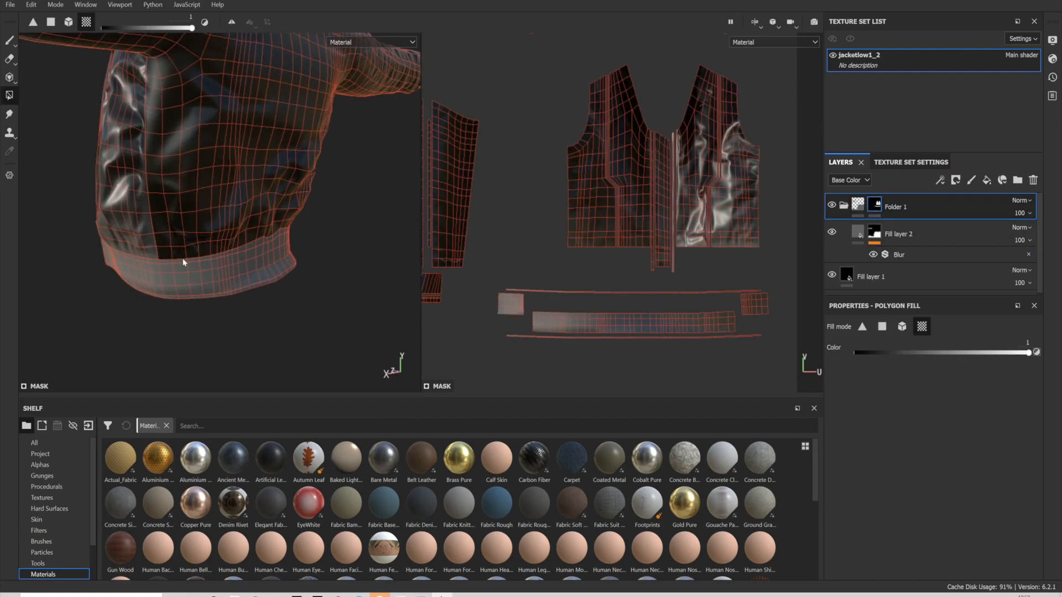
alt+drag(180, 253, 173, 264)
alt+drag(132, 236, 271, 260)
Inspect the blurred gray hem by hiding and showing Fill layer 2 and comparing its mask with the Folder 1 mask
click(861, 207)
click(874, 232)
click(858, 232)
alt+drag(408, 237, 233, 261)
alt+right_drag(233, 261, 285, 278)
click(832, 232)
click(832, 232)
middle_drag(581, 256, 699, 208)
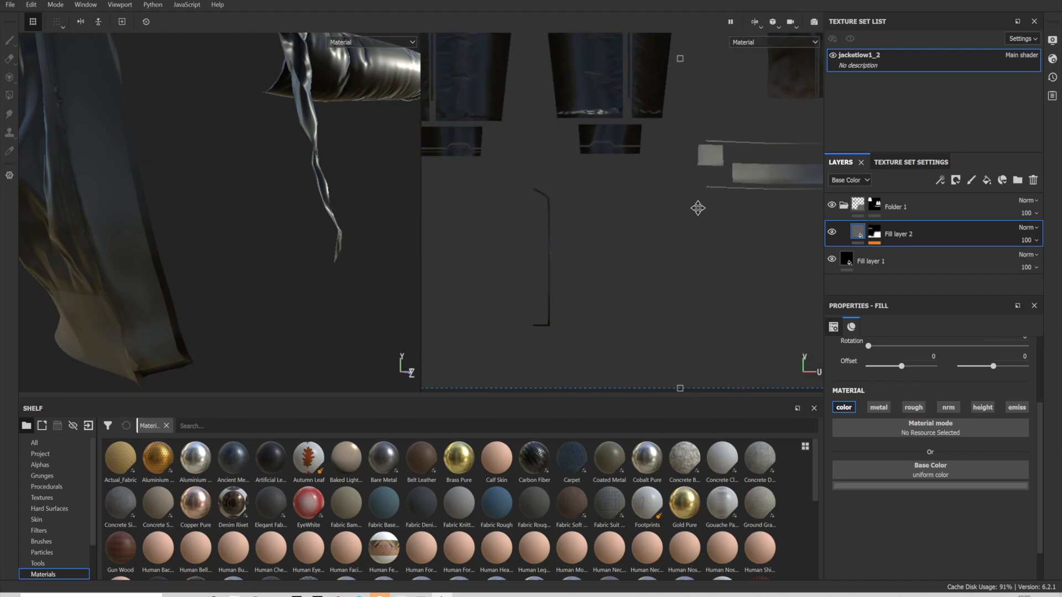
click(875, 205)
click(858, 204)
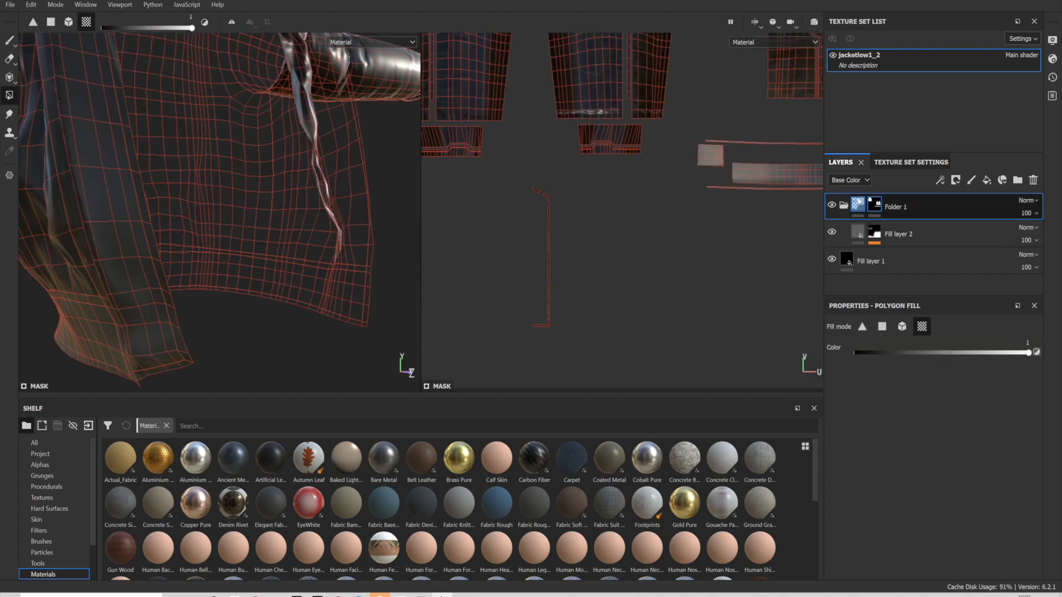
Set the base color of Fill layer 2 to white so the masked jacket hem is filled white
scroll(240, 215, down, 4)
mouse_move(243, 216)
alt+mouse_down()
mouse_move(274, 214)
mouse_move(244, 228)
alt+mouse_up()
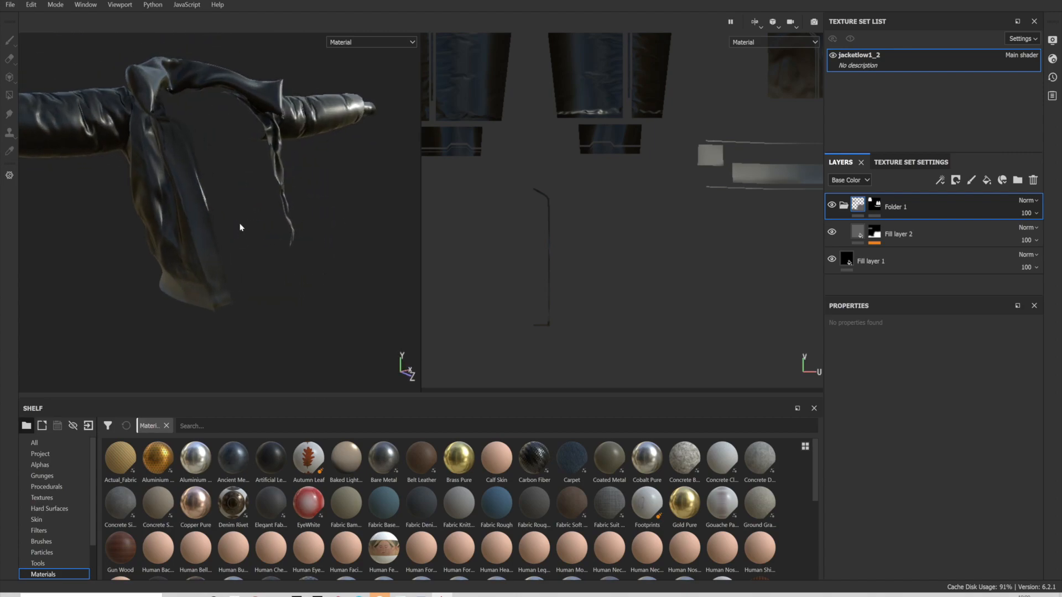
alt+drag(204, 284, 253, 284)
scroll(243, 276, up, 4)
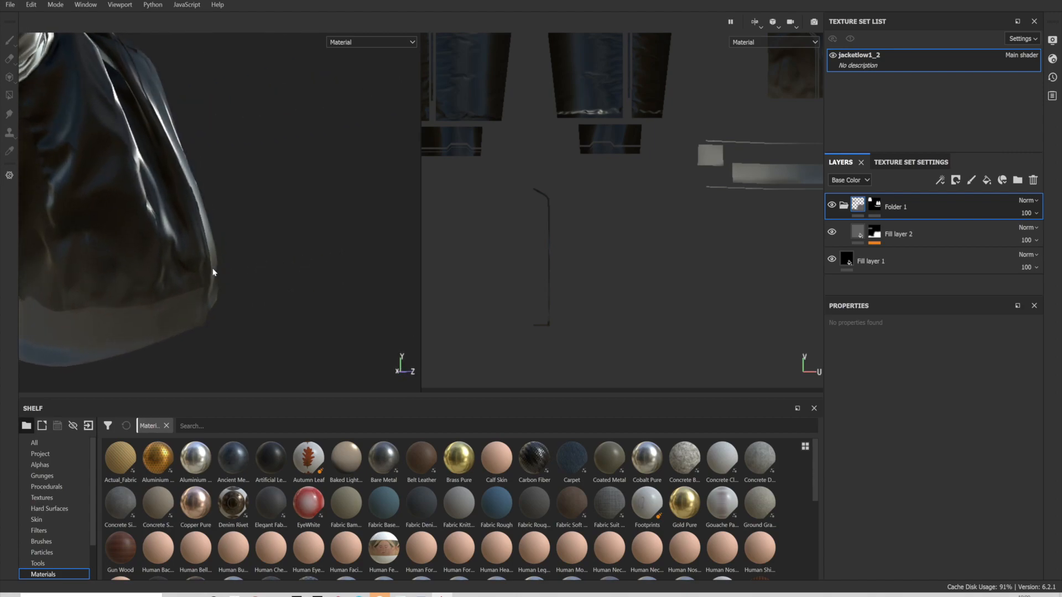
alt+middle_drag(231, 268, 354, 232)
alt+drag(190, 216, 301, 227)
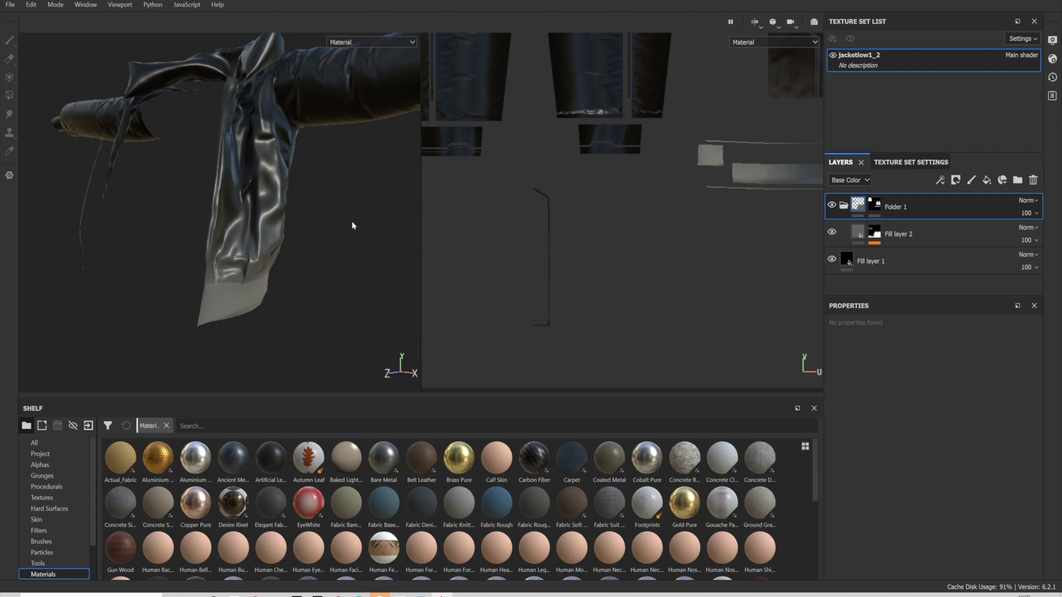
click(863, 233)
click(862, 235)
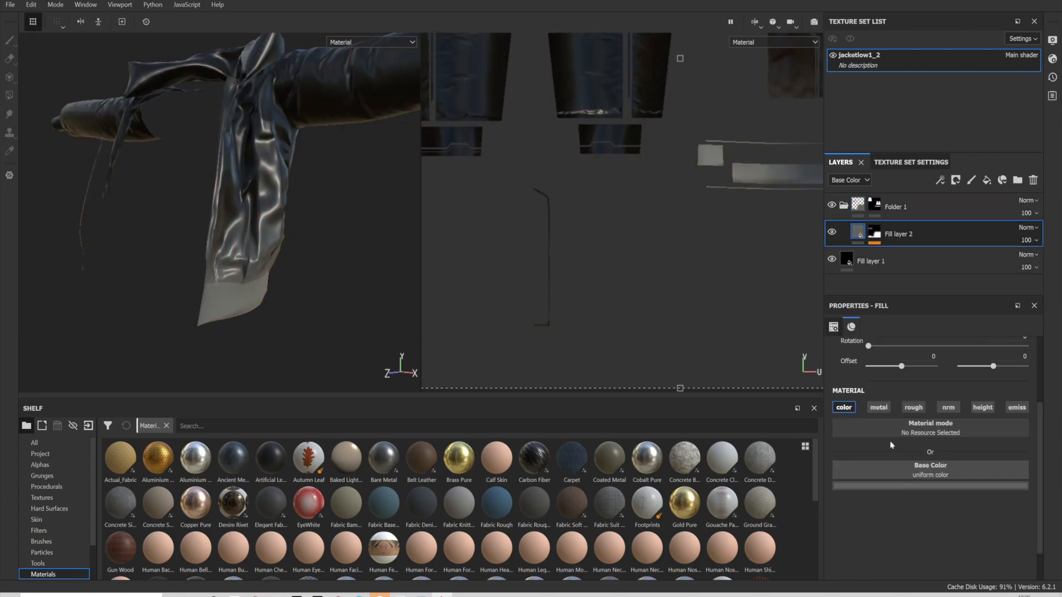
click(897, 487)
drag(910, 396, 893, 329)
Inspect the white jacket hem from several sides and review the texture export settings without exporting
alt+drag(265, 249, 100, 257)
mouse_move(357, 255)
alt+mouse_down()
mouse_move(266, 275)
mouse_move(93, 275)
alt+mouse_up()
alt+drag(321, 242, 234, 316)
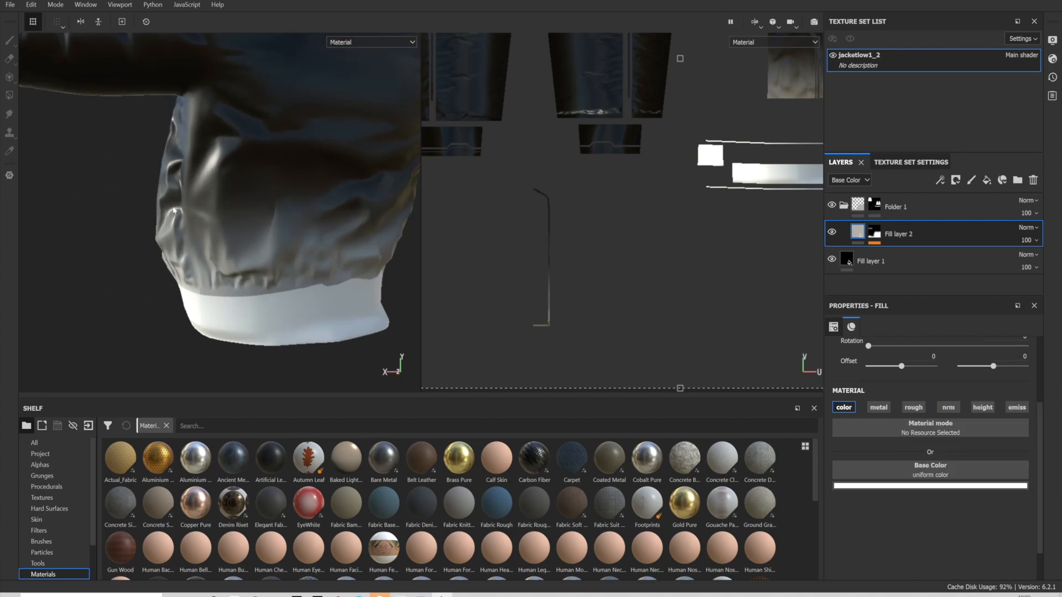
alt+drag(272, 217, 99, 231)
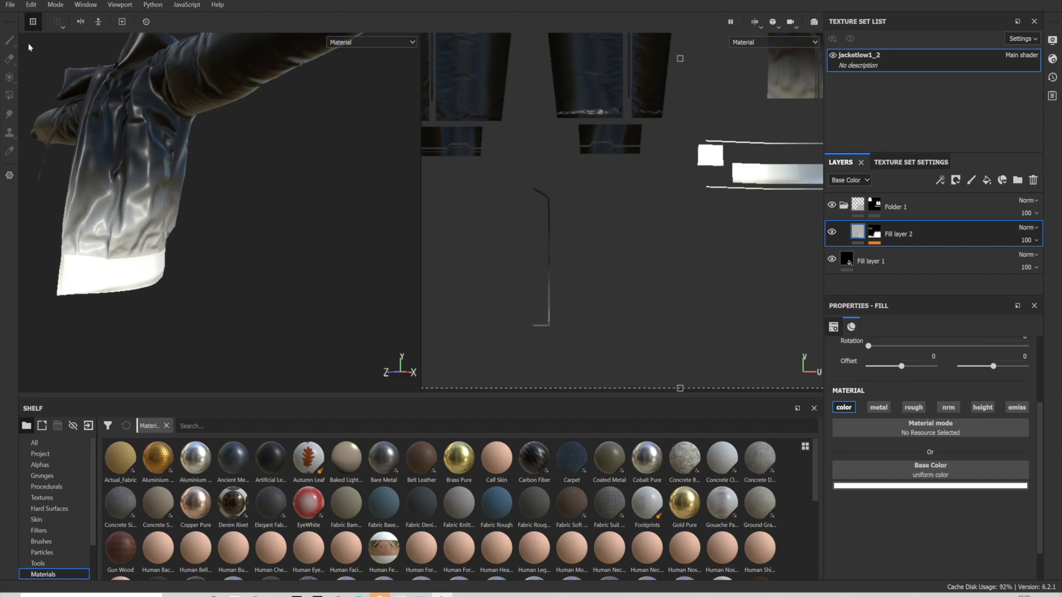
click(10, 5)
click(40, 225)
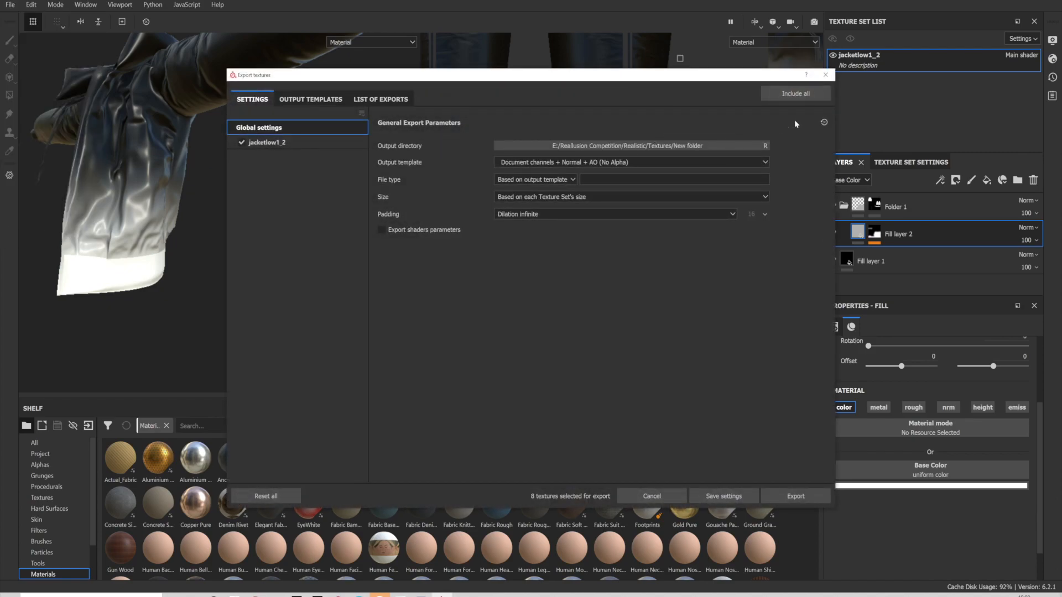
click(825, 74)
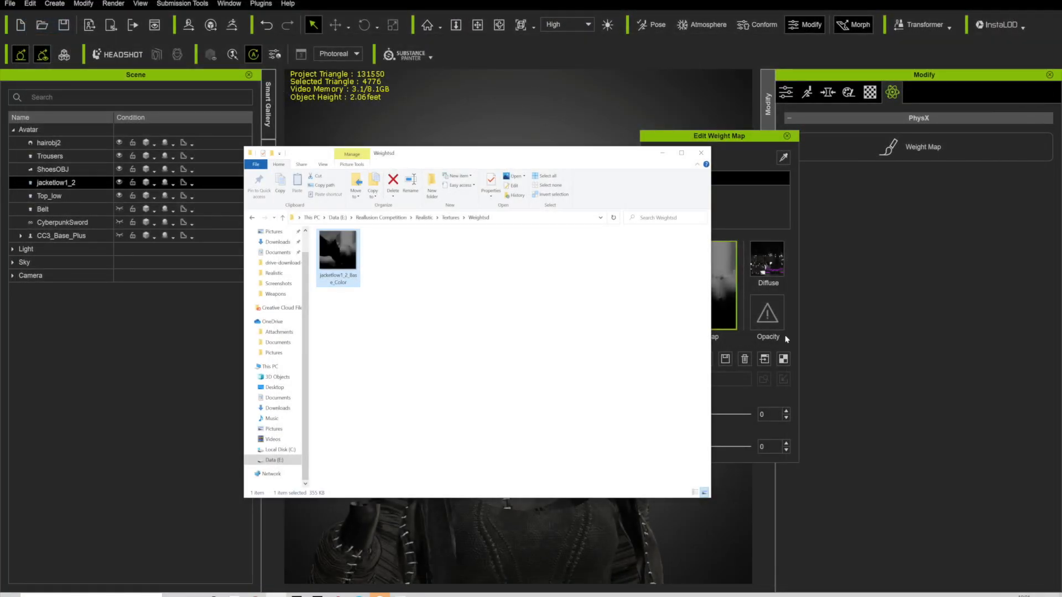
Switch to Character Creator, close the jacket's weight map editor and examine the jacket on the avatar from both sides
key(Return)
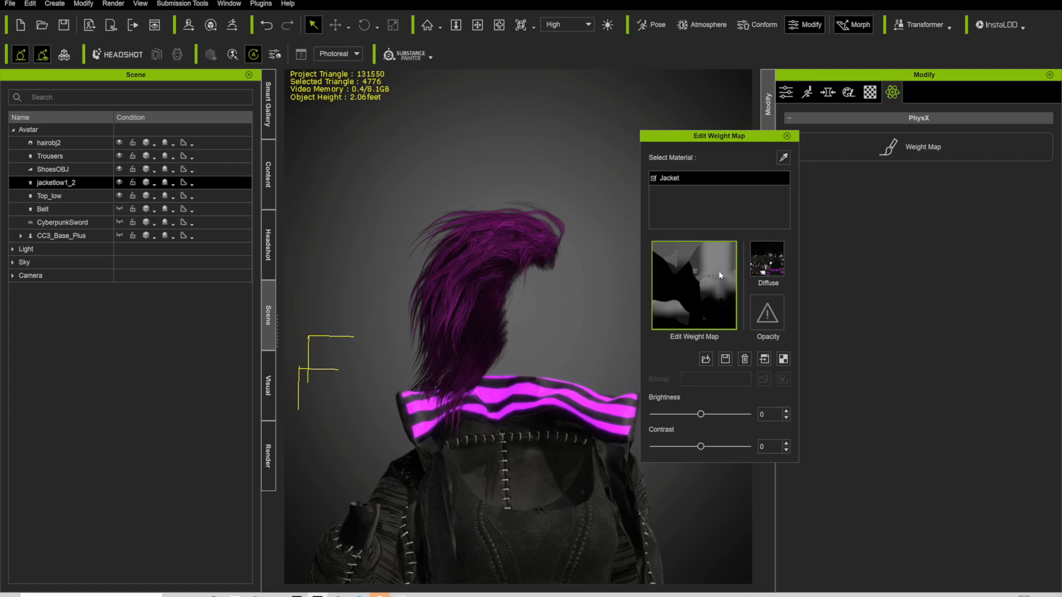
click(786, 136)
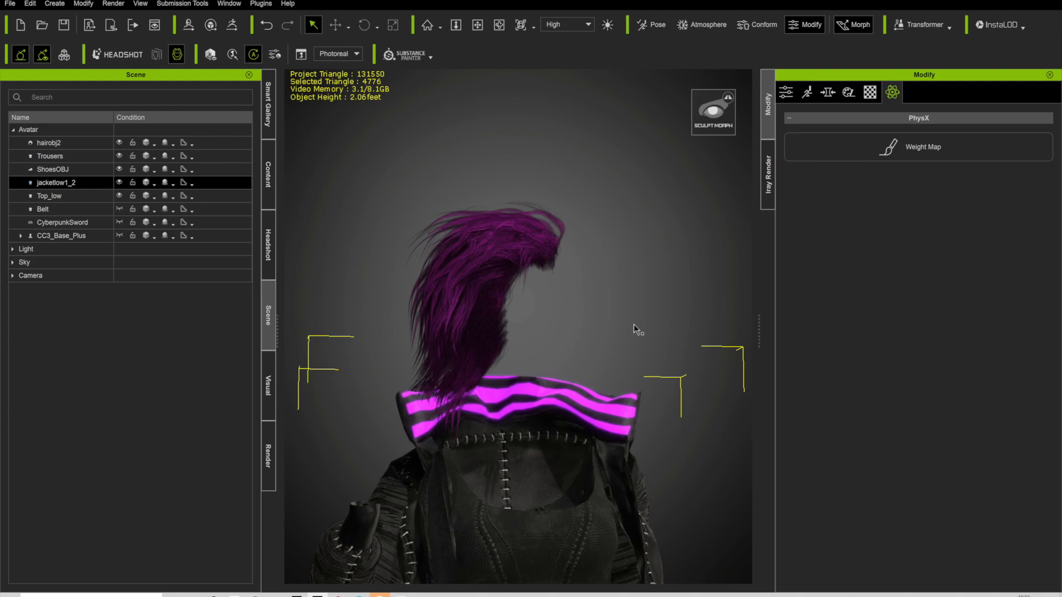
middle_drag(652, 413, 637, 310)
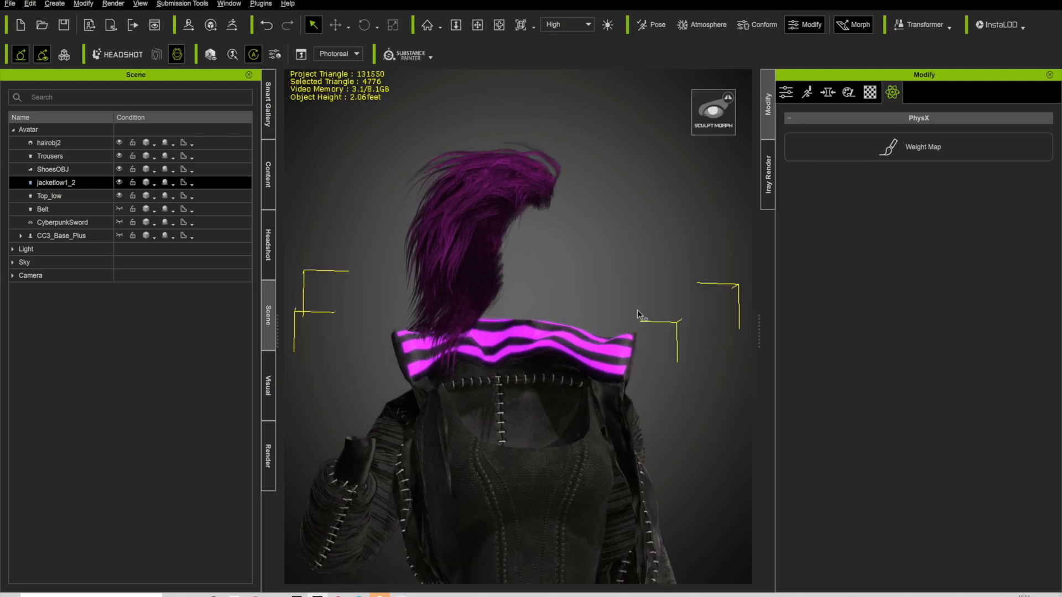
scroll(637, 309, down, 3)
right_drag(637, 310, 380, 320)
middle_drag(511, 355, 493, 270)
right_drag(493, 271, 633, 305)
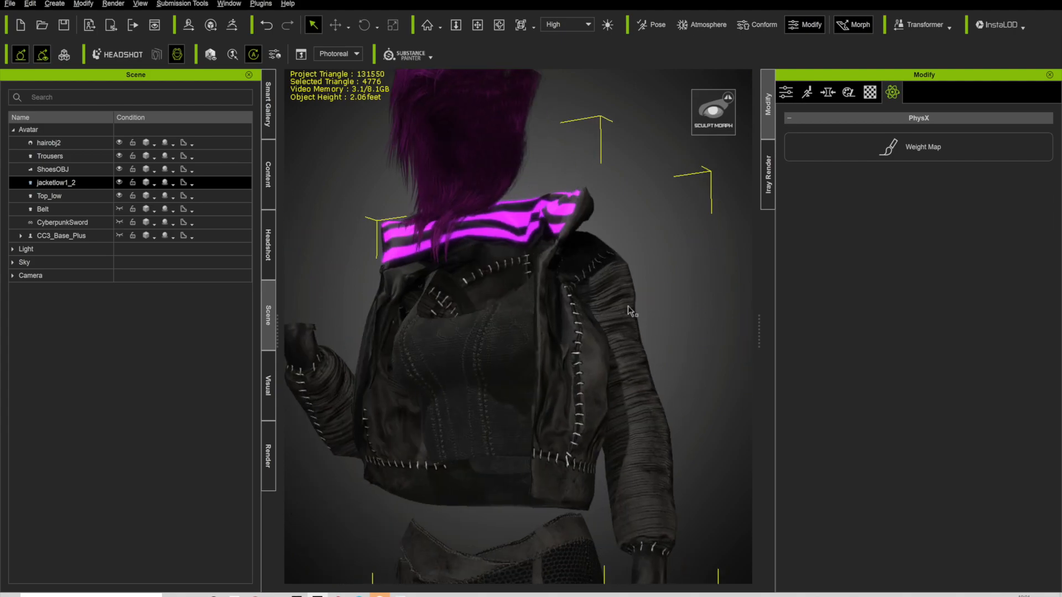
scroll(605, 322, down, 2)
scroll(605, 322, down, 2)
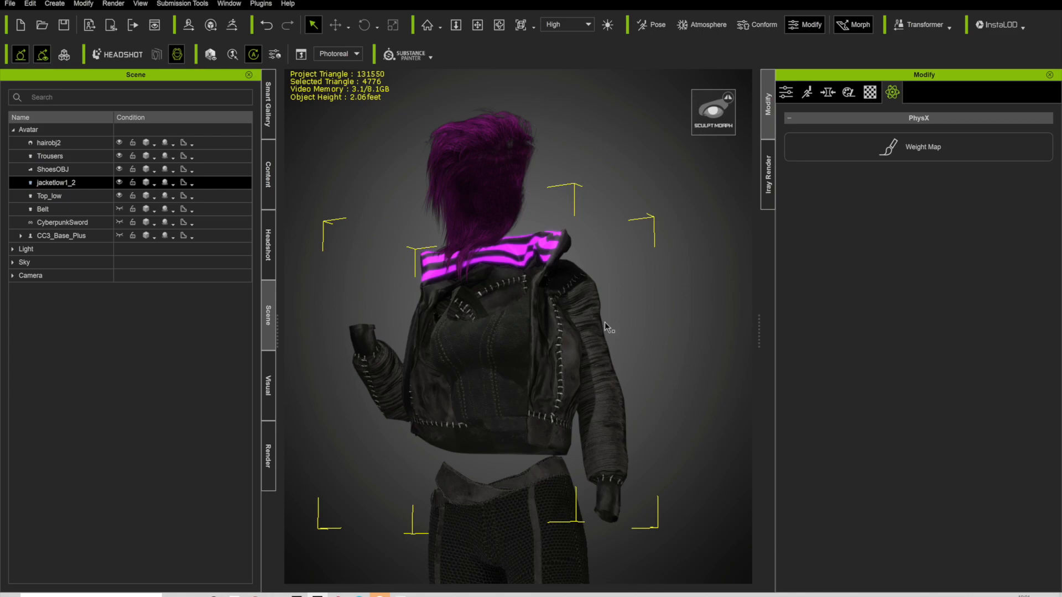
right_drag(345, 351, 324, 290)
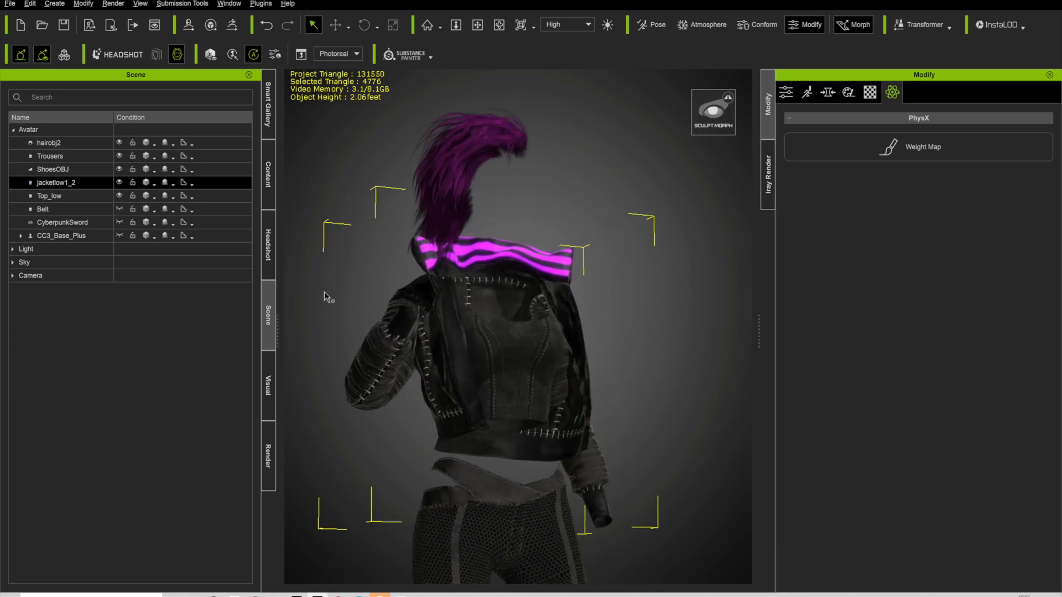
Make the Belt, CyberpunkSword and CC3_Base_Plus visible and show the avatar's general attributes
click(120, 209)
click(121, 223)
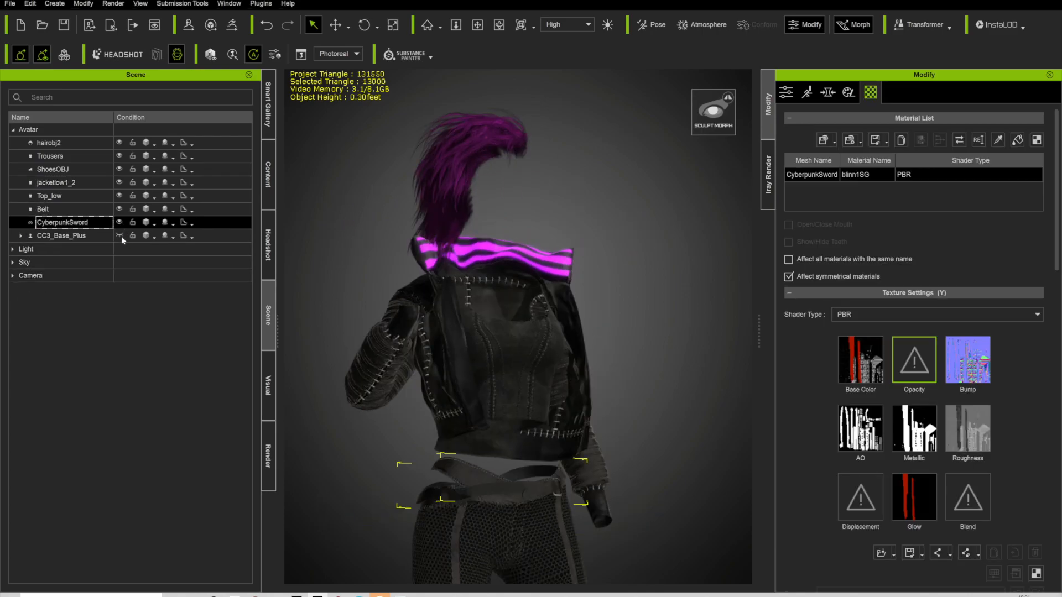
click(120, 237)
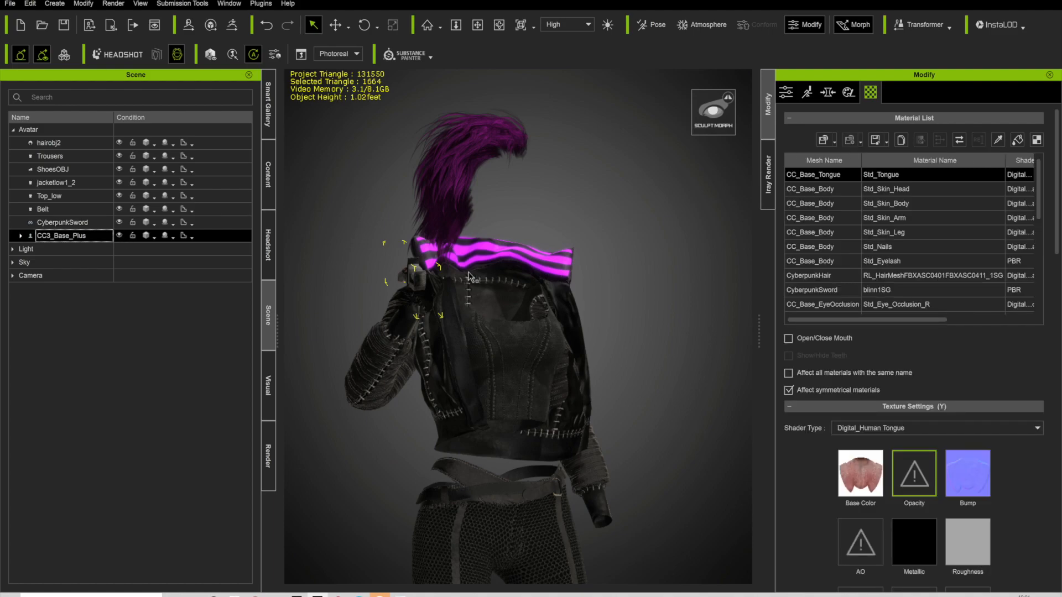
click(787, 93)
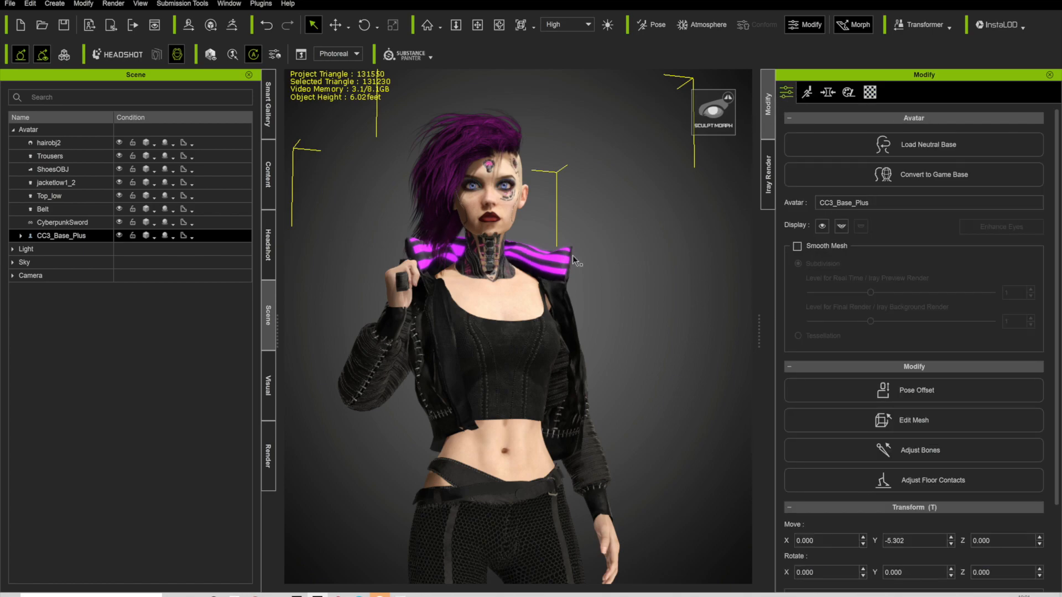
Open the avatar's skin layer editor for the Head material
right_drag(479, 265, 442, 287)
middle_drag(465, 308, 491, 412)
scroll(492, 407, up, 5)
scroll(491, 403, up, 5)
right_drag(494, 331, 570, 299)
middle_drag(571, 299, 566, 274)
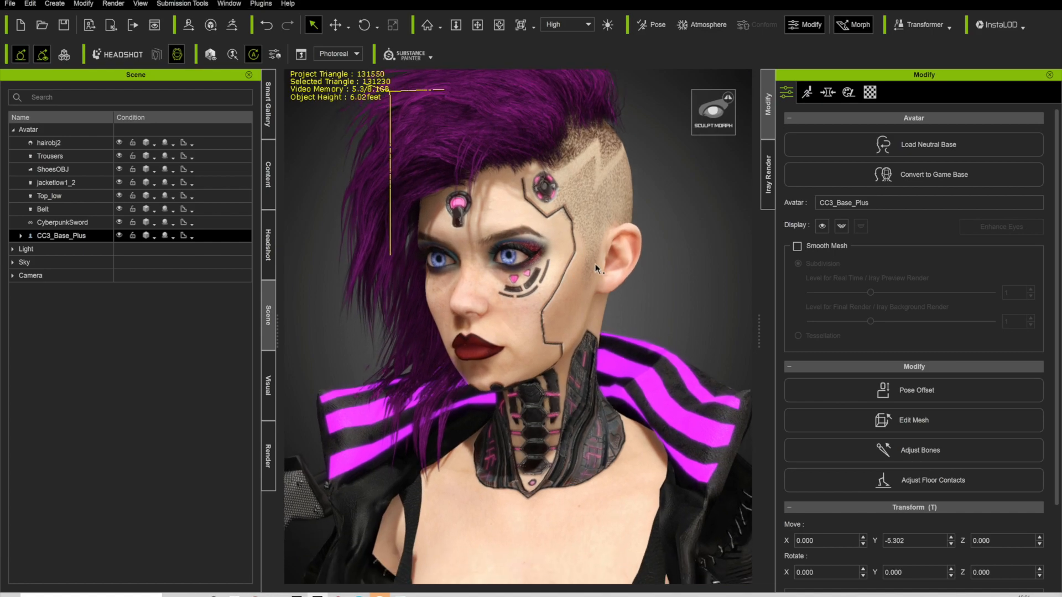
click(808, 93)
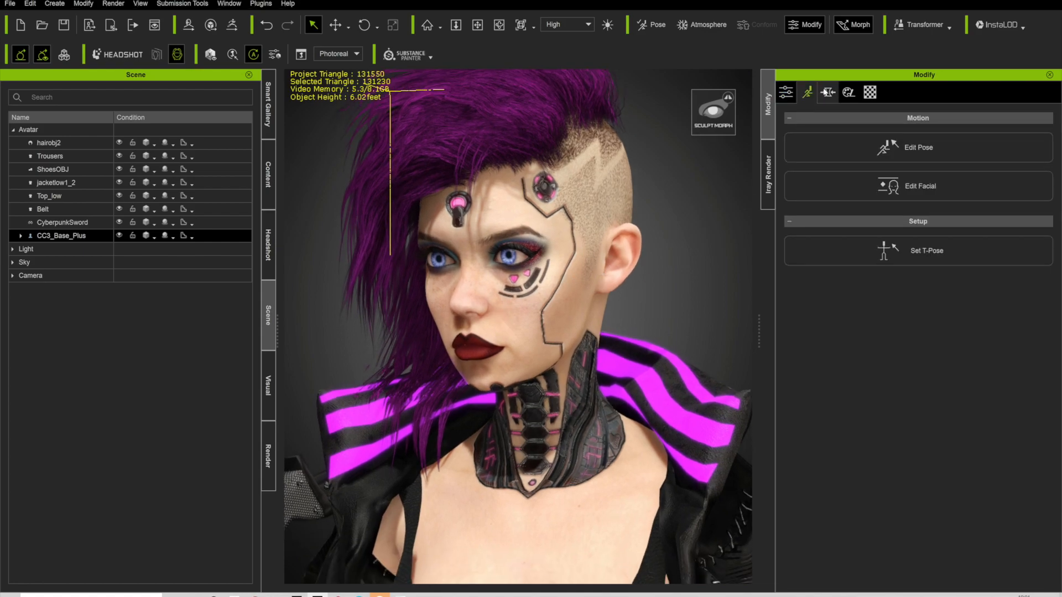
click(828, 92)
click(844, 90)
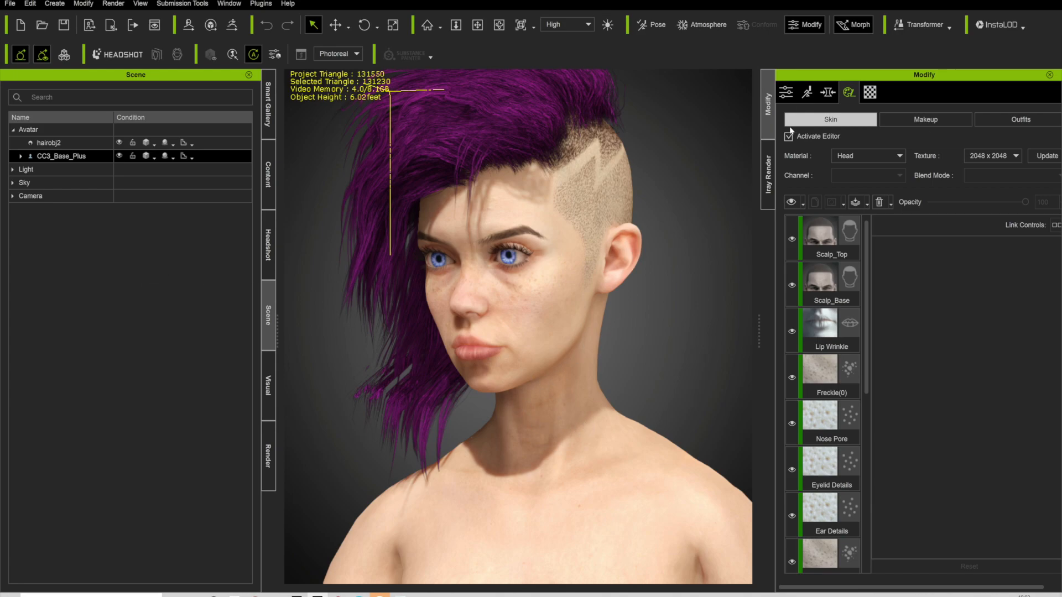
Examine the bare face skin from the front and side and look through the skin layers
right_drag(539, 279, 647, 269)
middle_drag(625, 267, 599, 298)
scroll(603, 293, up, 4)
mouse_move(599, 298)
right_down()
mouse_move(598, 320)
mouse_move(607, 294)
right_up()
middle_drag(606, 294, 606, 354)
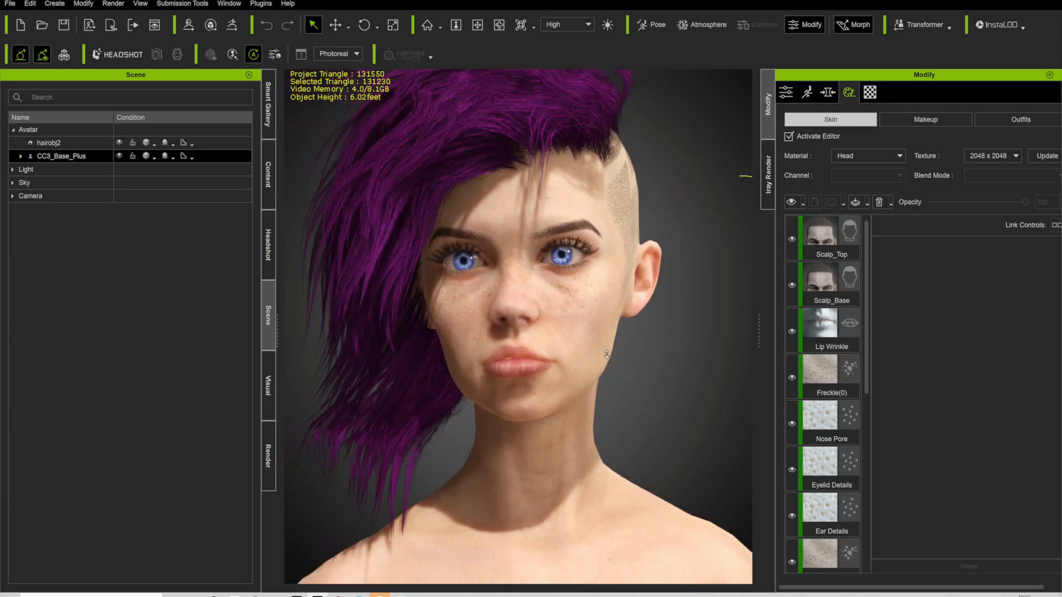
right_drag(668, 317, 625, 299)
scroll(829, 421, down, 5)
Select the Micro skin layer, try its opacity at higher strength and set it to 27
click(833, 429)
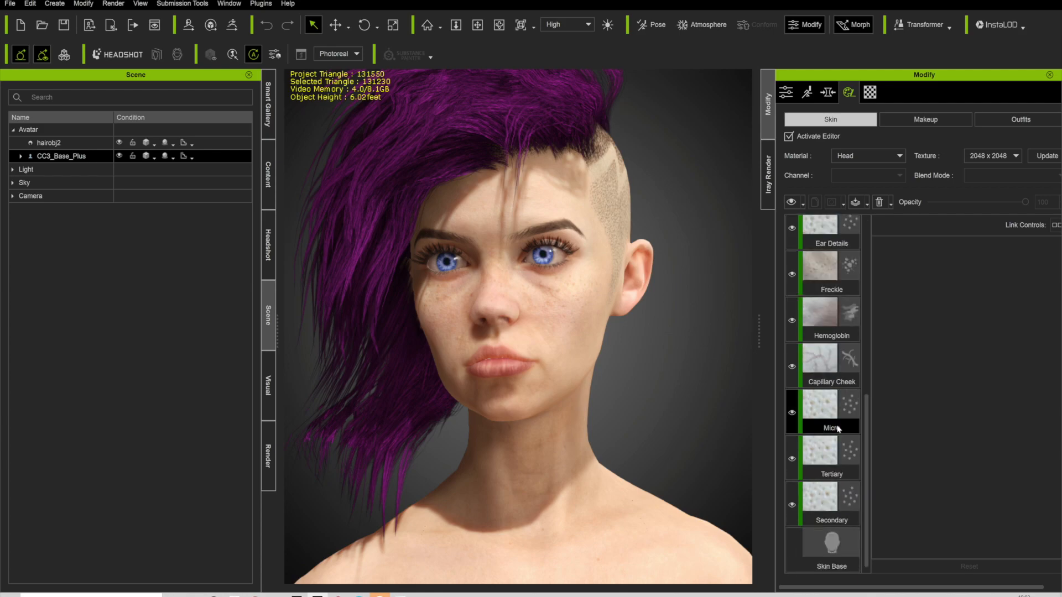
click(834, 495)
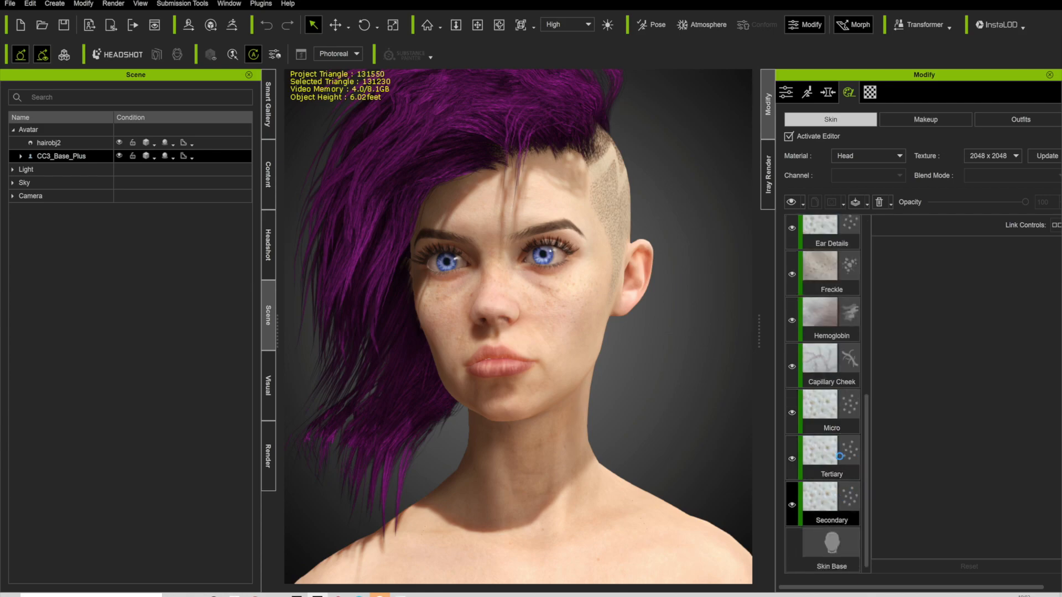
click(829, 413)
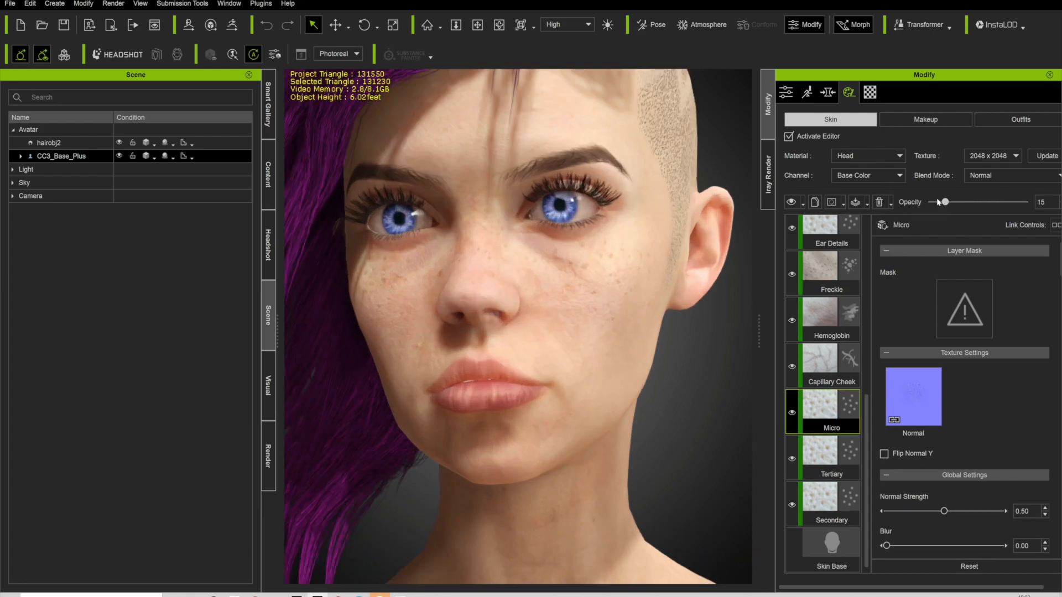
drag(945, 202, 1025, 203)
drag(1025, 202, 931, 202)
Check the Capillary Cheek layer's settings and adjust the Normal Strength of the Micro layer
click(822, 361)
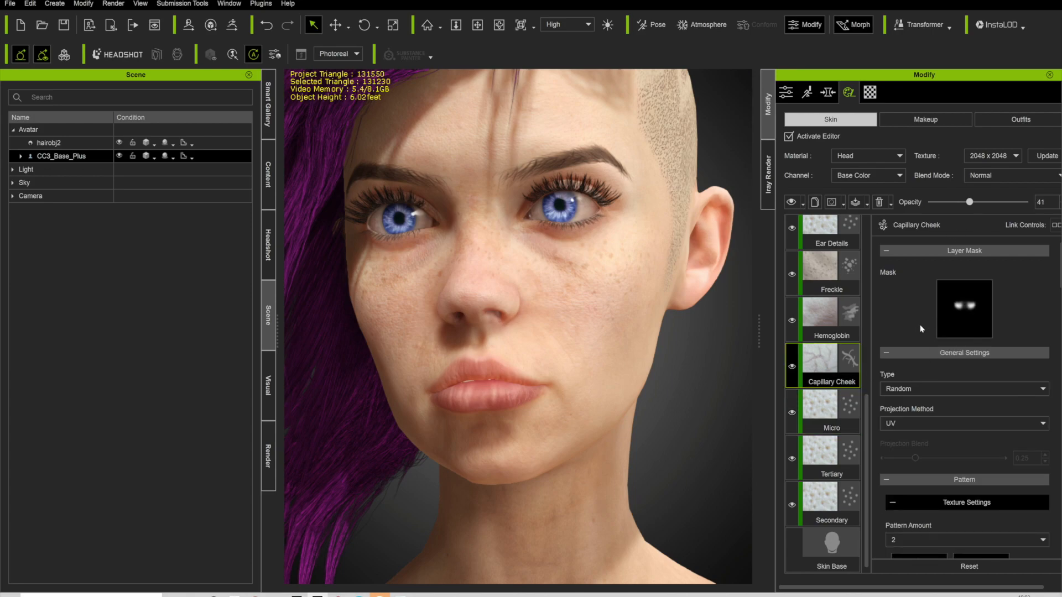
click(828, 410)
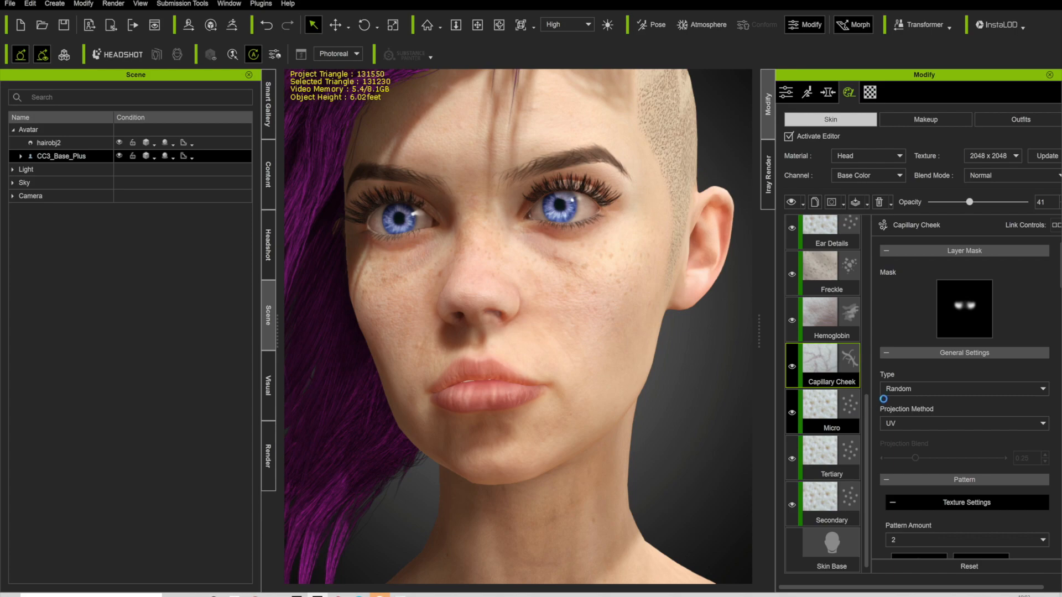
scroll(891, 373, down, 2)
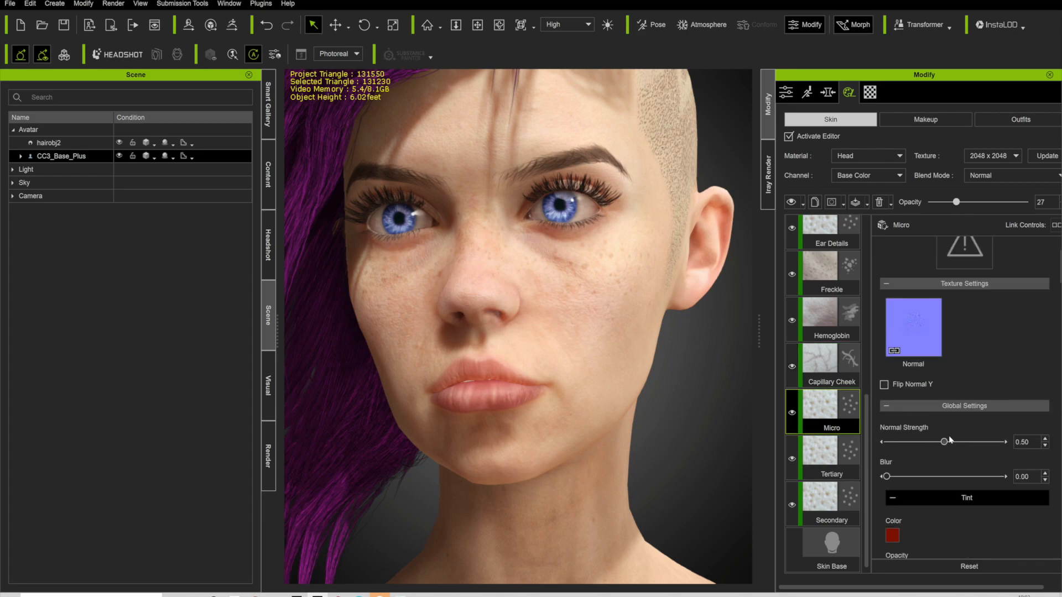
mouse_move(944, 442)
mouse_down()
mouse_move(1054, 438)
mouse_move(900, 440)
mouse_move(999, 442)
mouse_move(951, 446)
mouse_up()
Set the Capillary Cheek layer's opacity to 75 and check the cheeks
click(832, 369)
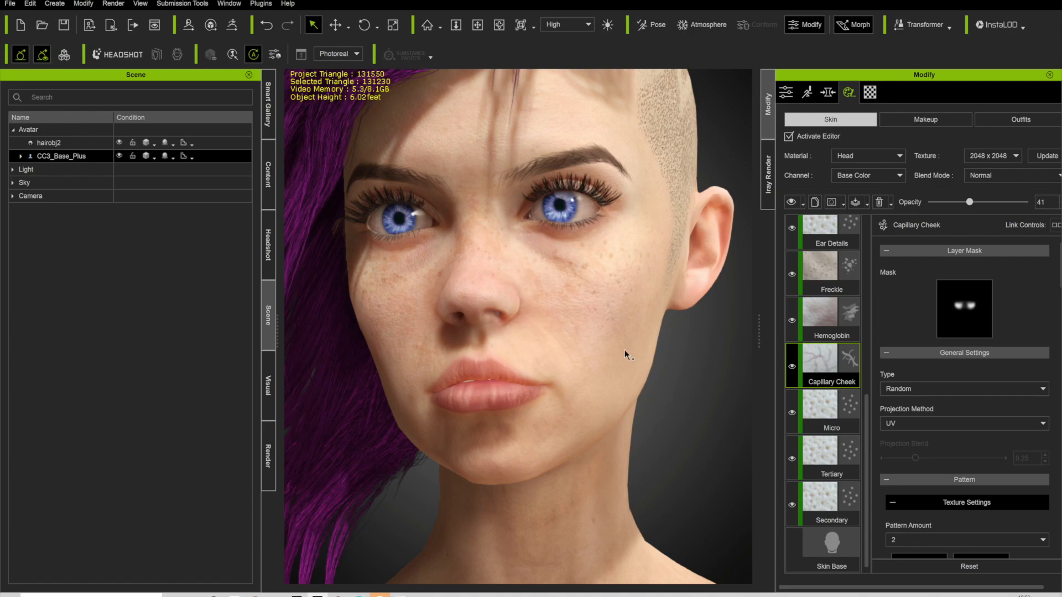
right_drag(641, 352, 634, 390)
mouse_move(968, 203)
mouse_down()
mouse_move(1045, 209)
mouse_move(968, 209)
mouse_up()
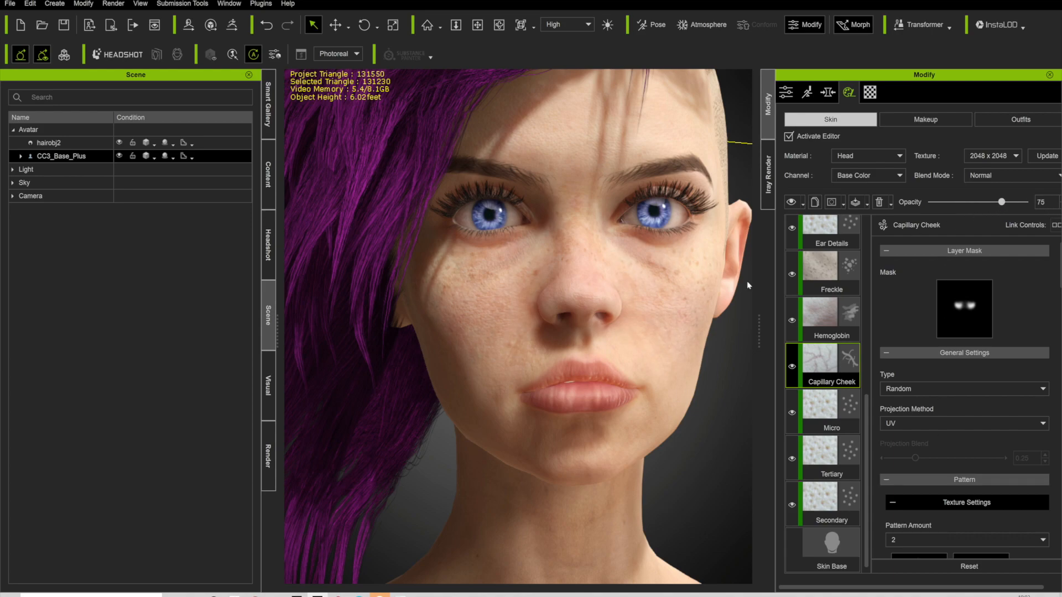
right_drag(693, 350, 651, 378)
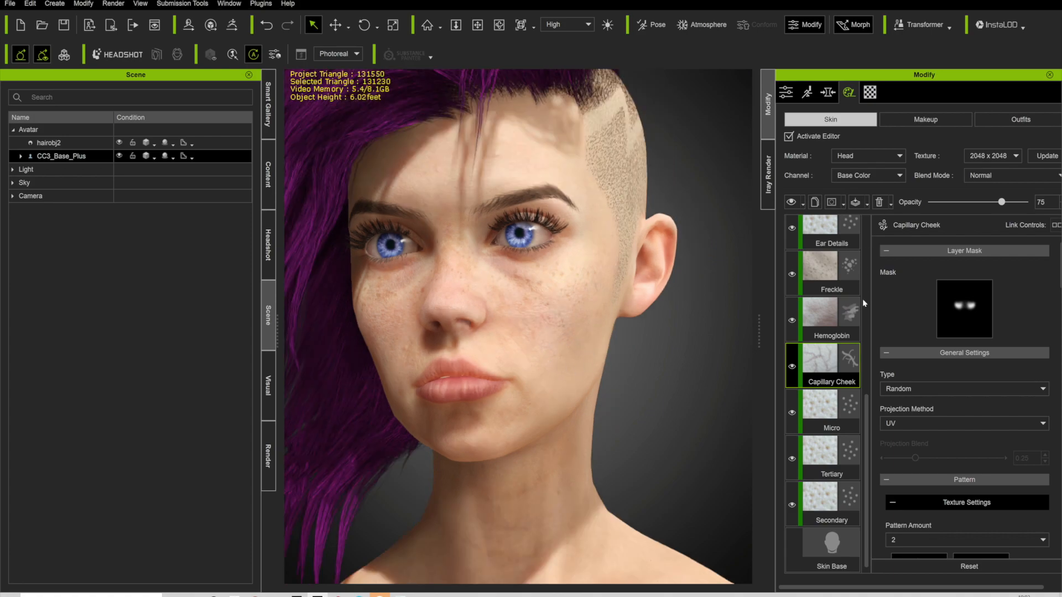
Review the Hemoglobin, Freckle and Ear Details skin layers and examine the face and ear
click(826, 318)
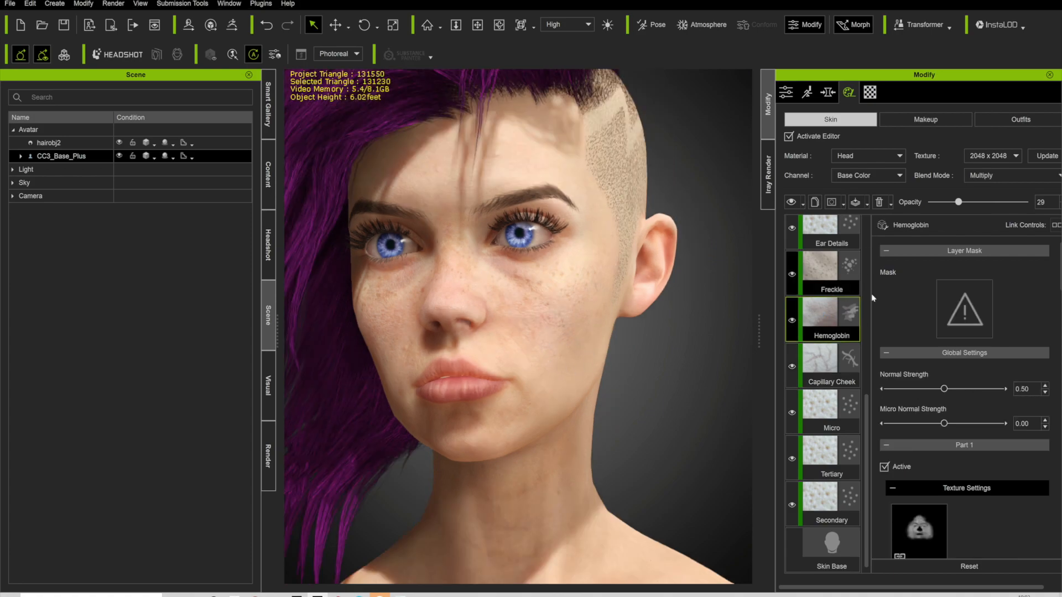
scroll(819, 394, up, 5)
click(829, 517)
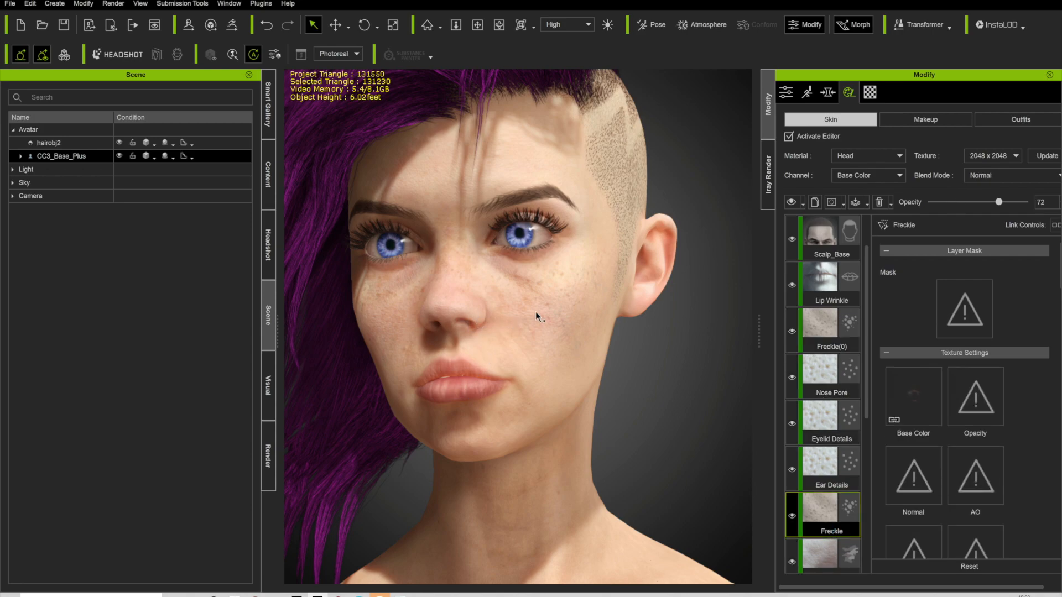
right_drag(576, 326, 611, 325)
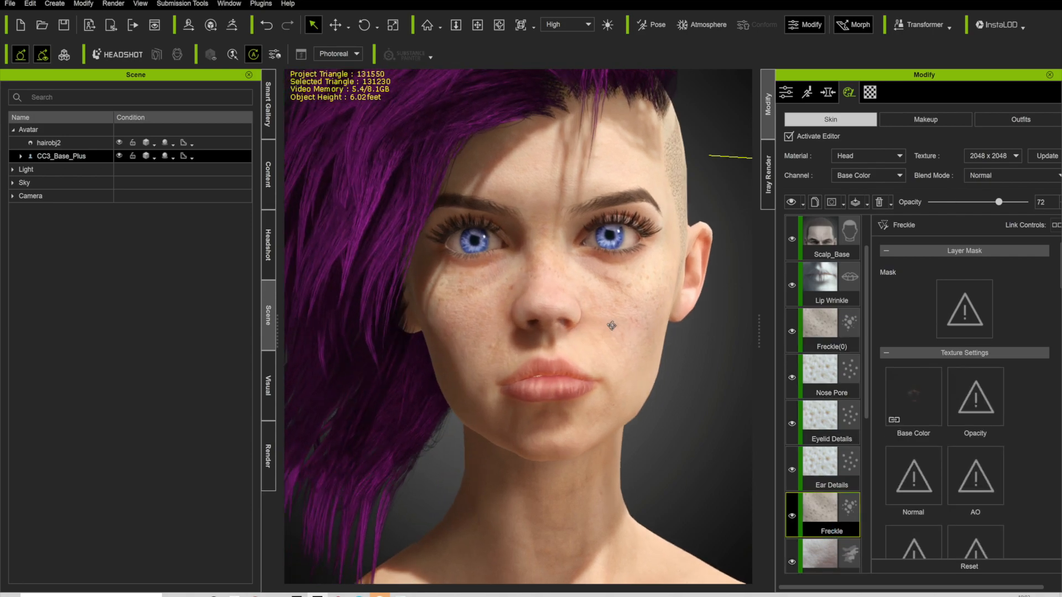
click(824, 467)
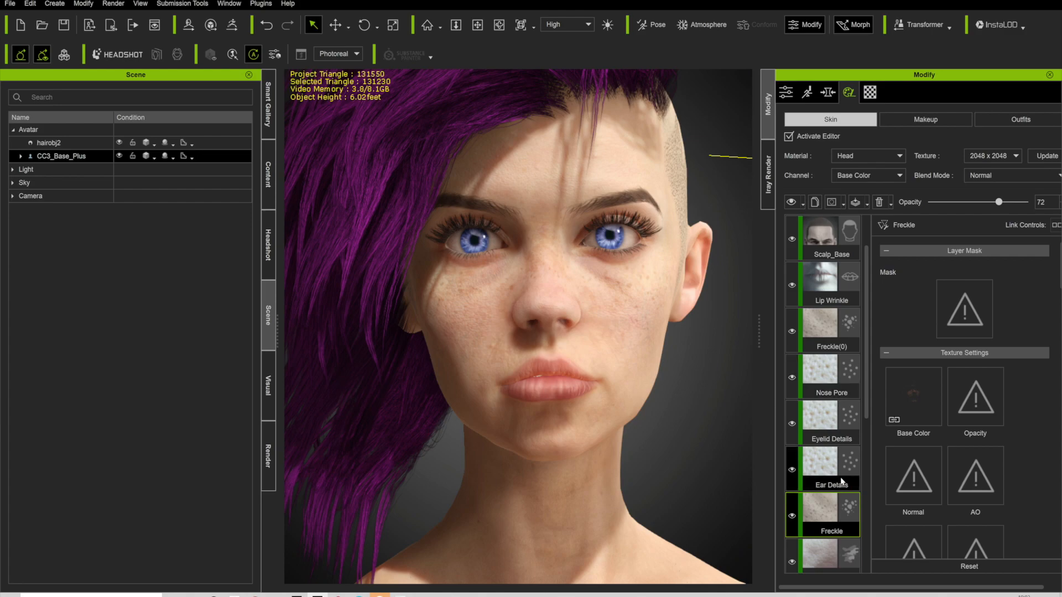
right_drag(611, 380, 356, 386)
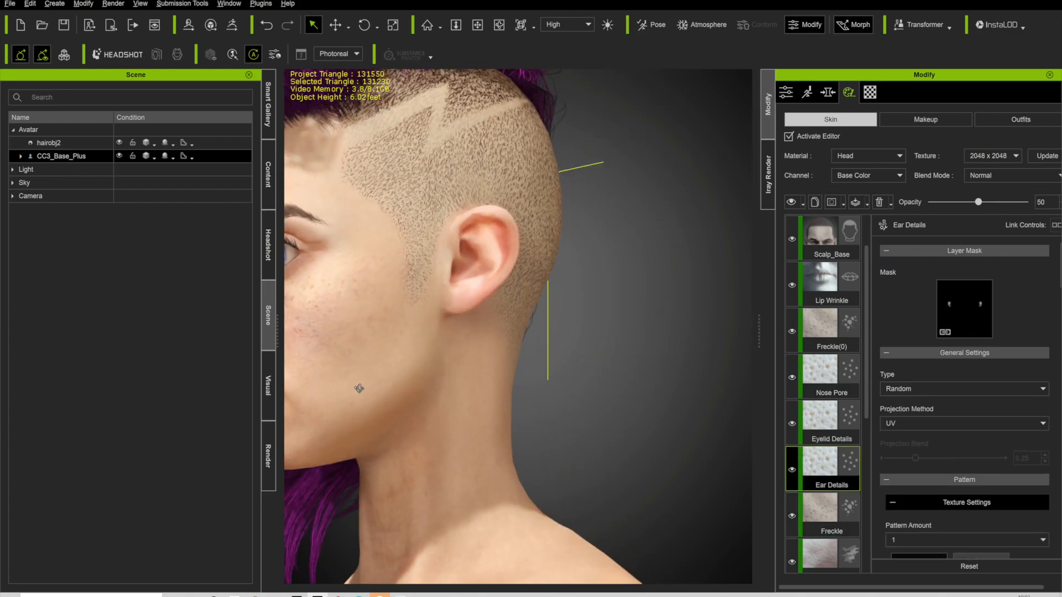
Review the Eyelid Details, Nose Pore, Freckle(0) and Lip Wrinkle skin layers and examine the face from several angles
right_drag(435, 393, 653, 391)
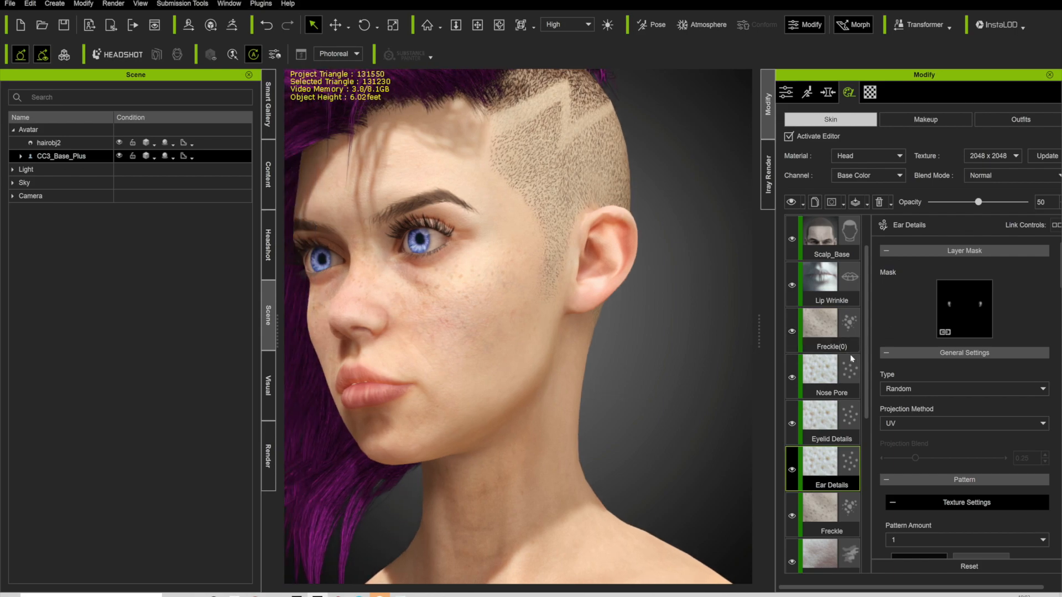
click(835, 423)
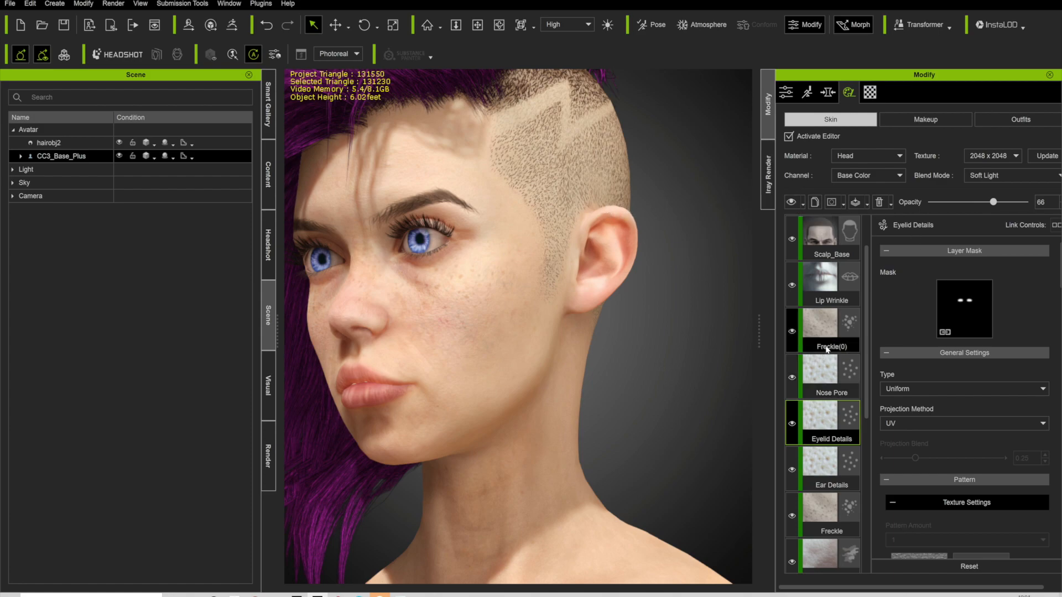
click(820, 374)
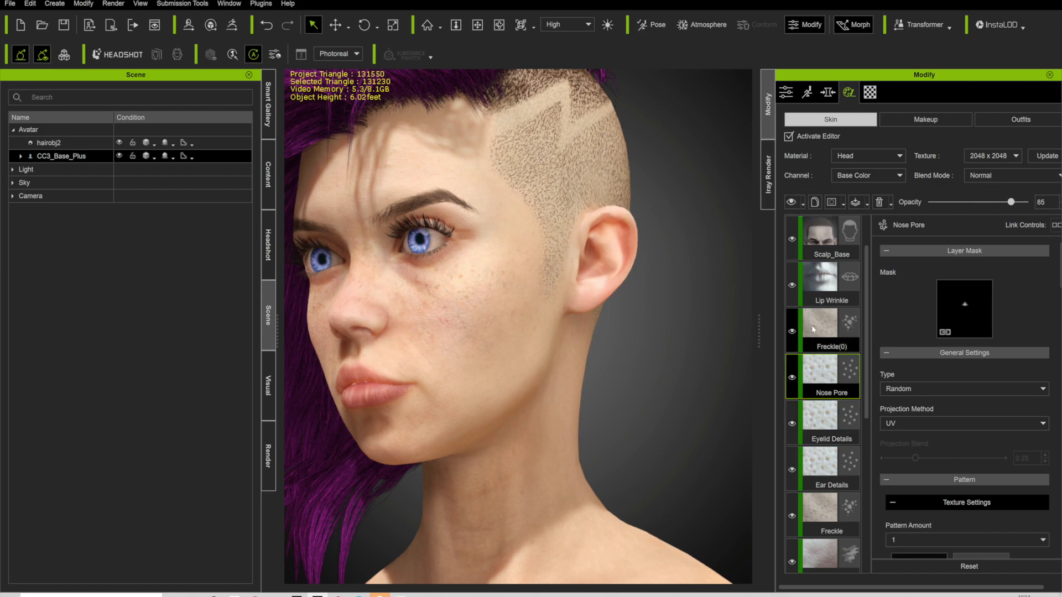
click(813, 329)
scroll(813, 329, up, 1)
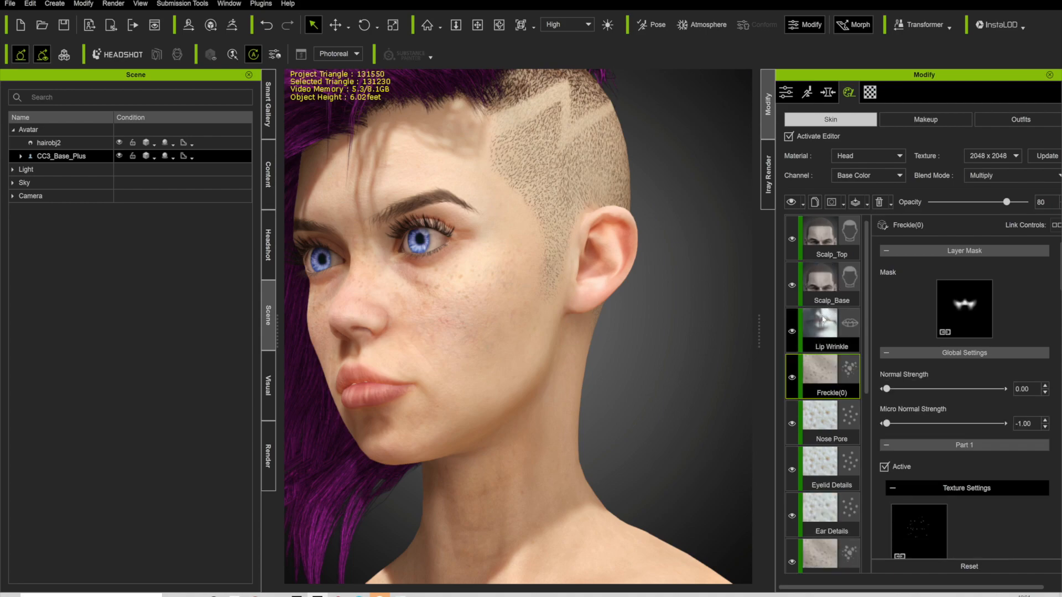
click(814, 327)
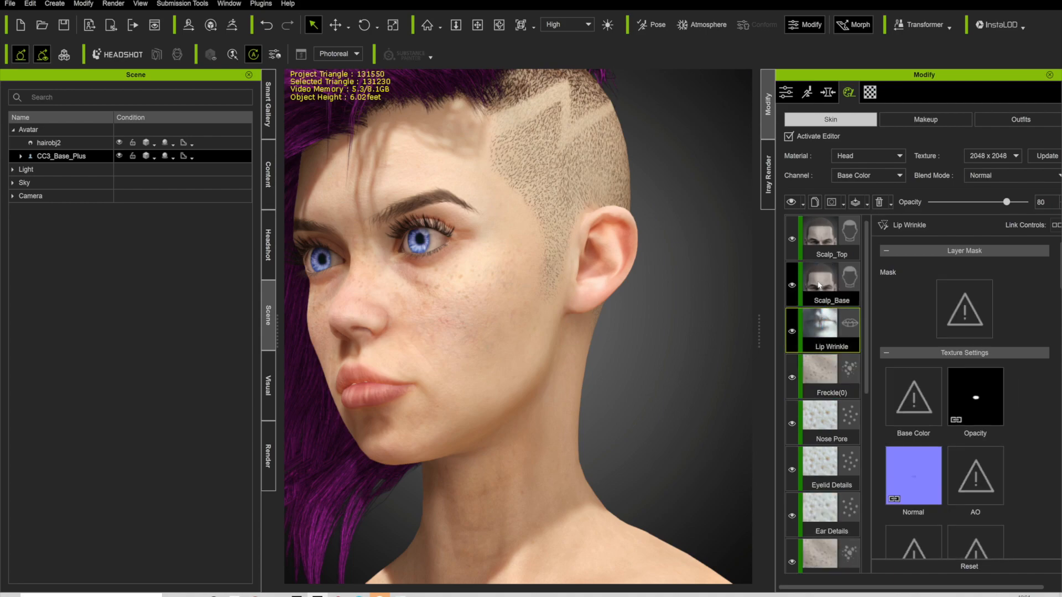
scroll(539, 316, down, 2)
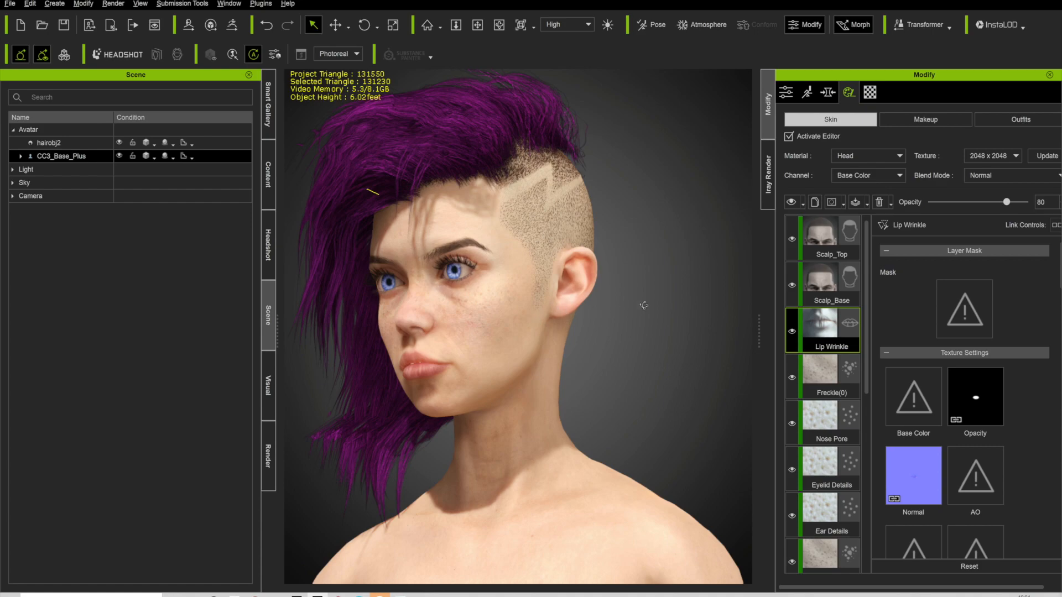
right_drag(632, 303, 673, 304)
scroll(824, 299, down, 6)
scroll(825, 303, up, 6)
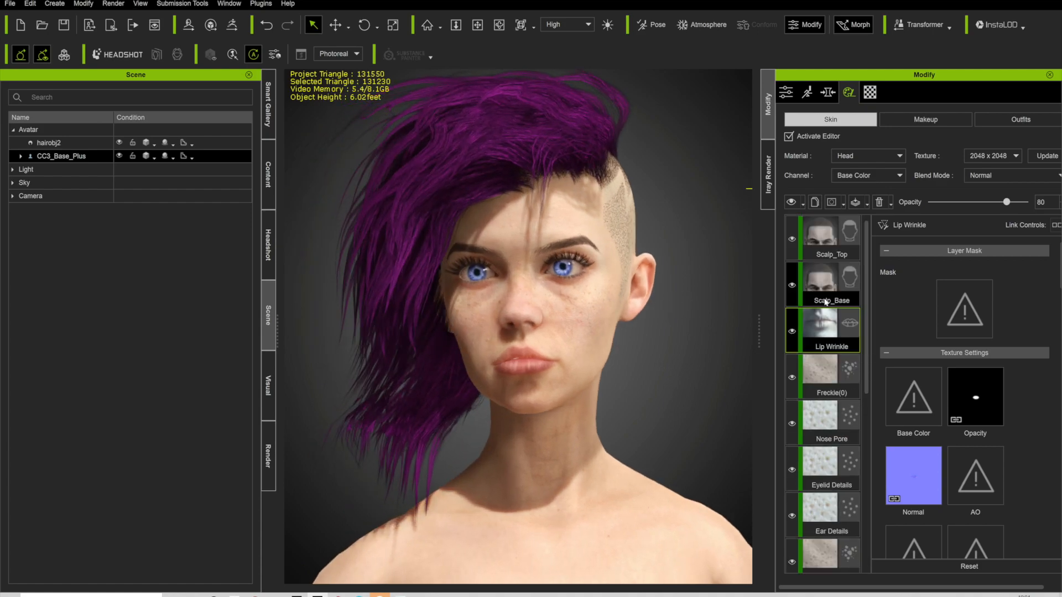
scroll(626, 326, up, 2)
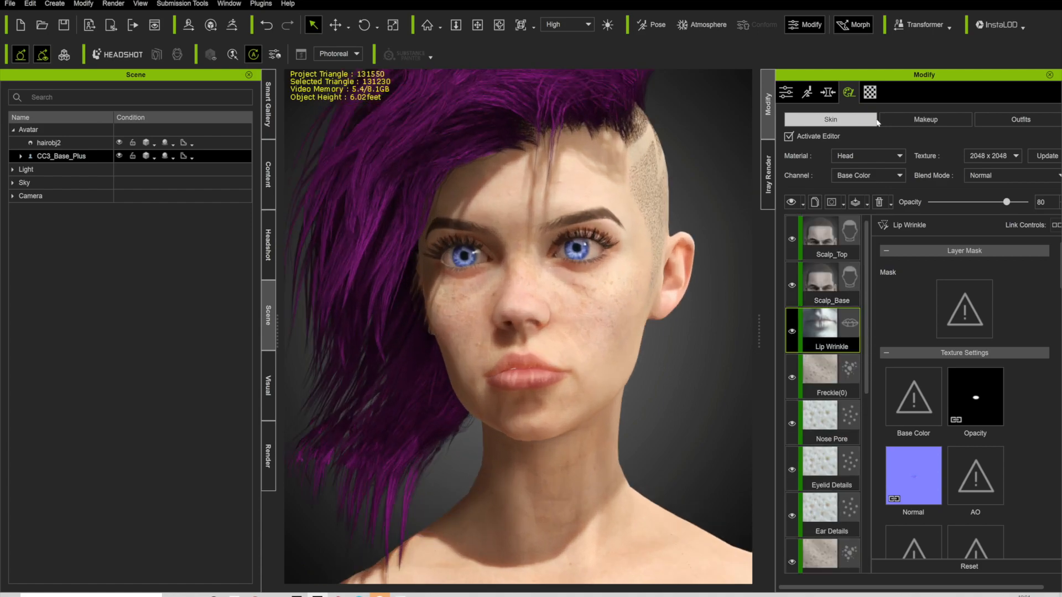
Switch the editor to the head's makeup layers and review the lower ones, including the Fake Crease settings
click(882, 120)
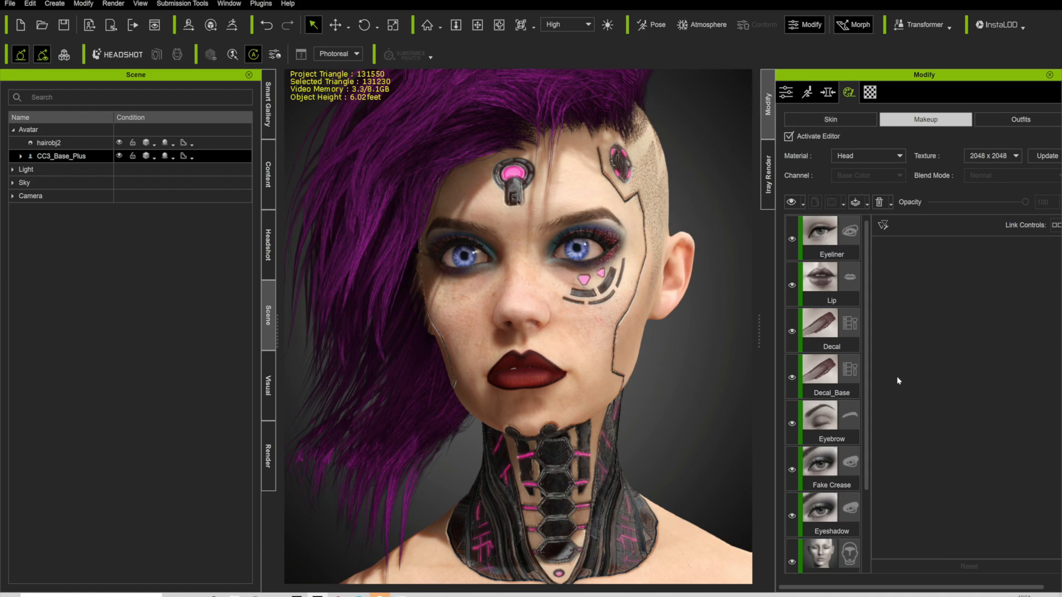
scroll(806, 423, down, 1)
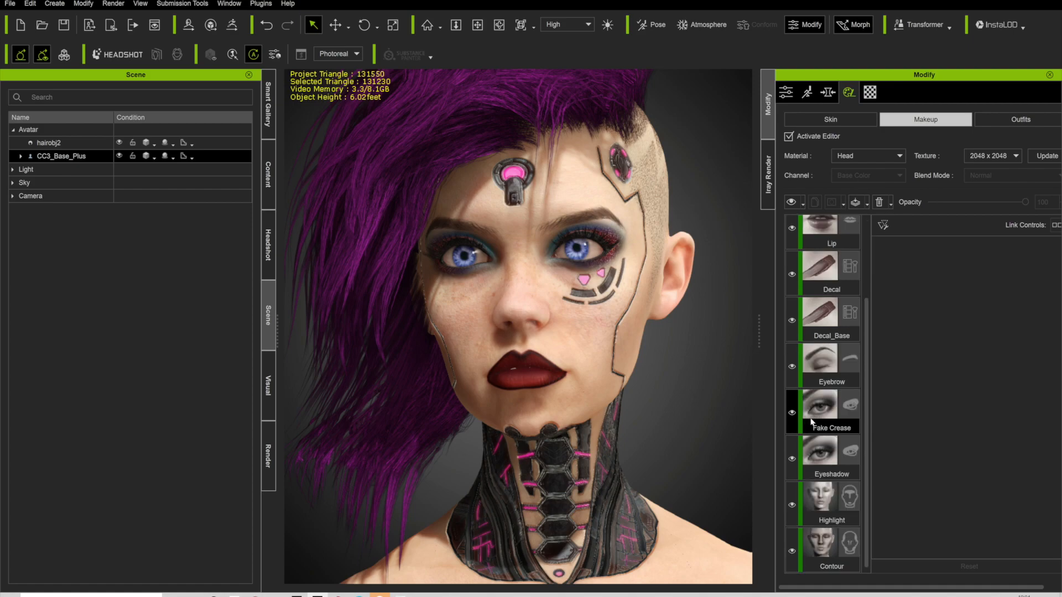
click(832, 555)
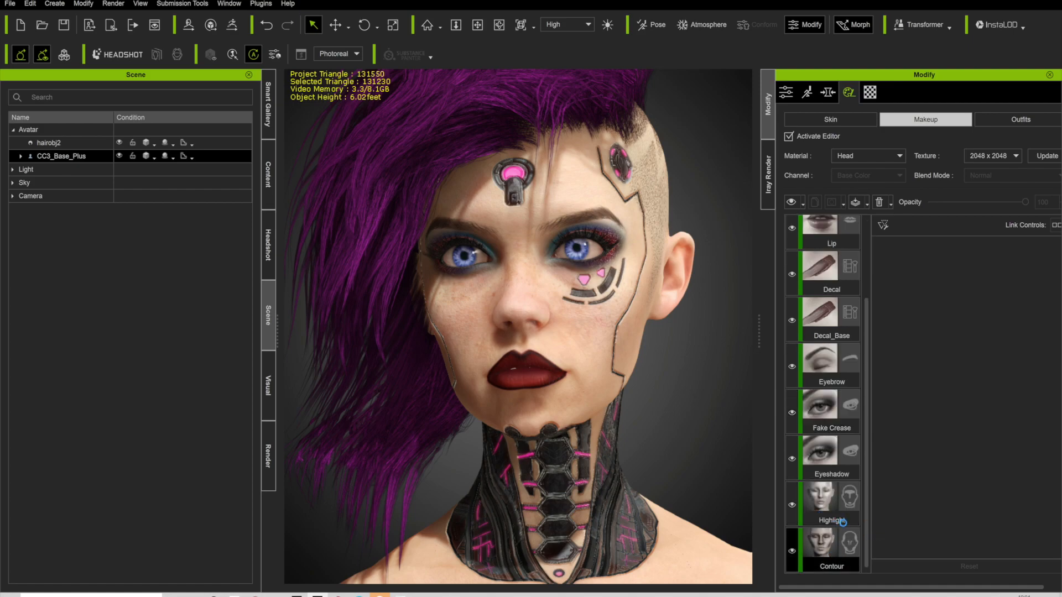
click(822, 456)
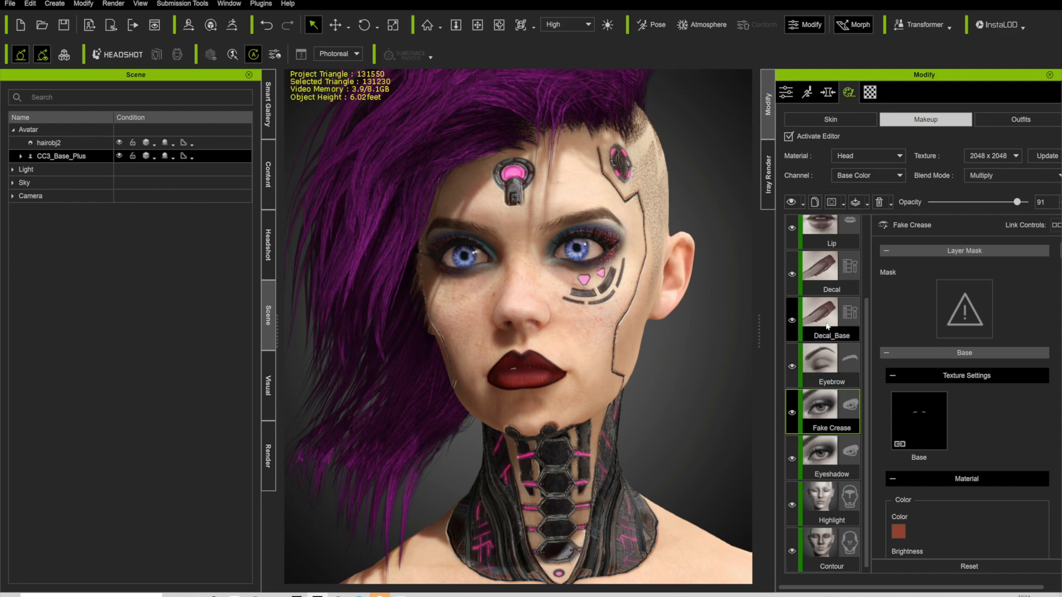
Examine the Decal_Base makeup layer's mask, textures, transform and material settings
scroll(824, 384, up, 1)
click(820, 360)
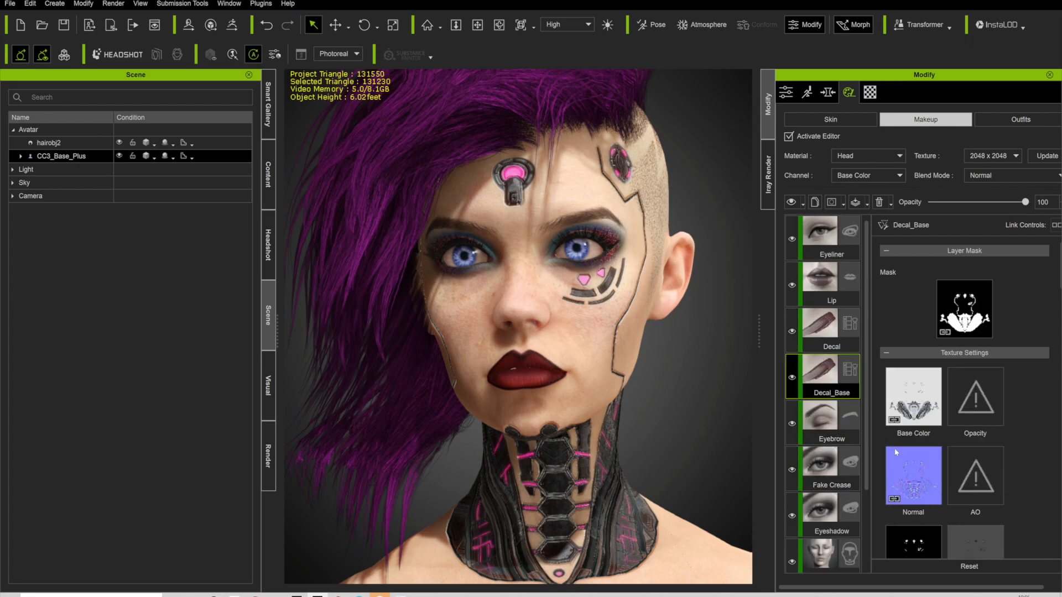
scroll(912, 448, down, 10)
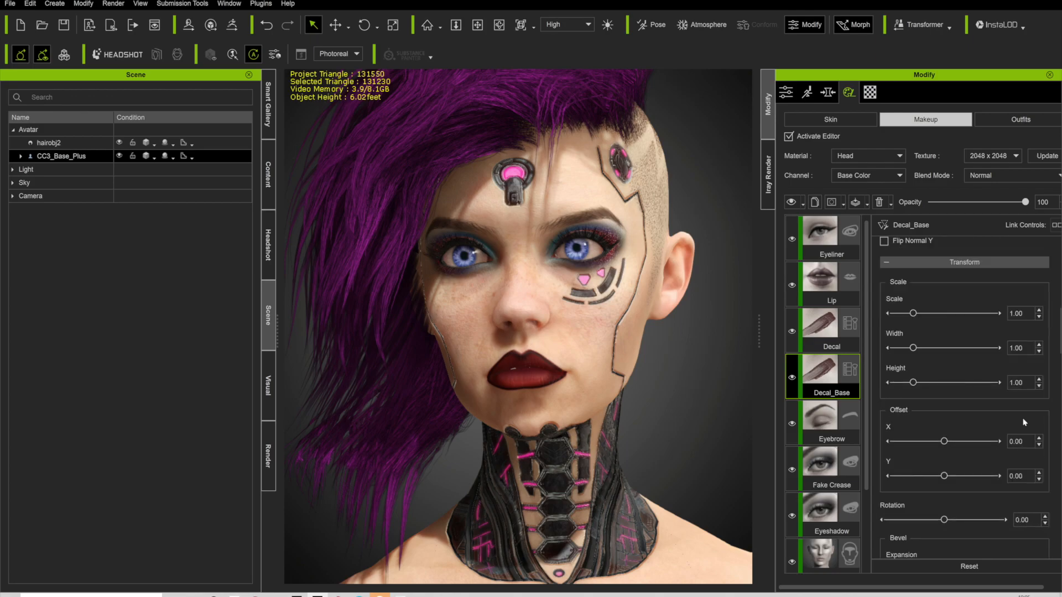
scroll(1034, 420, down, 12)
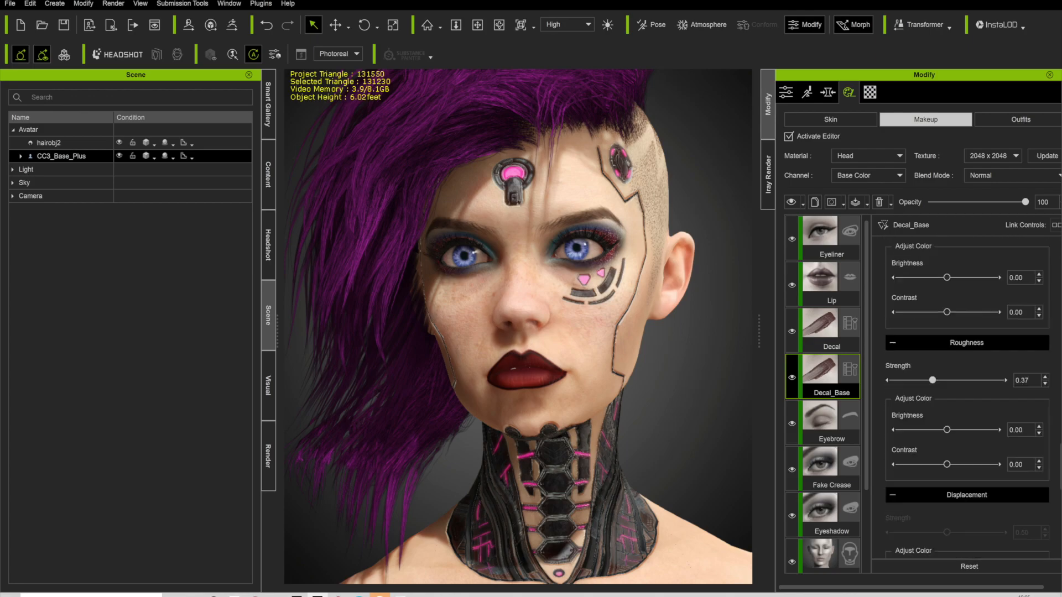
scroll(967, 410, down, 3)
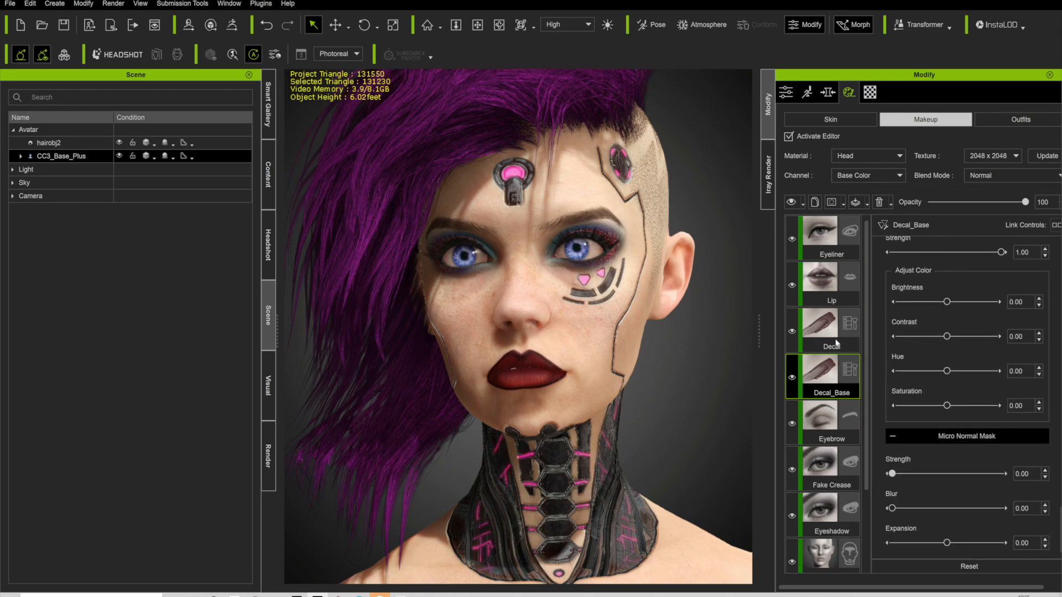
Review the Decal makeup layer's settings and set its Base Color Contrast to -0.23
click(832, 332)
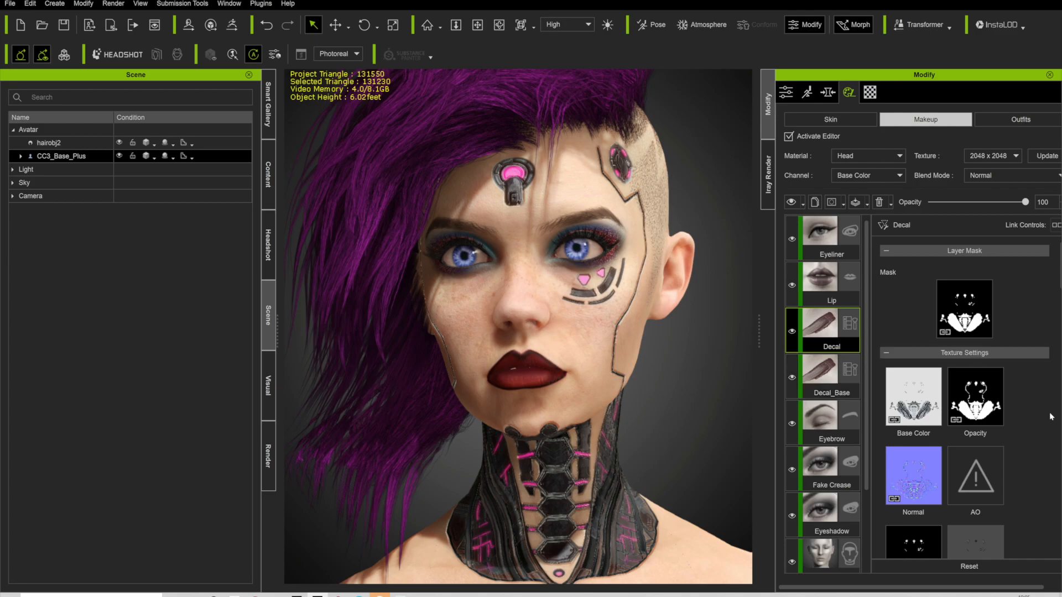
scroll(1051, 416, down, 10)
scroll(1051, 416, down, 15)
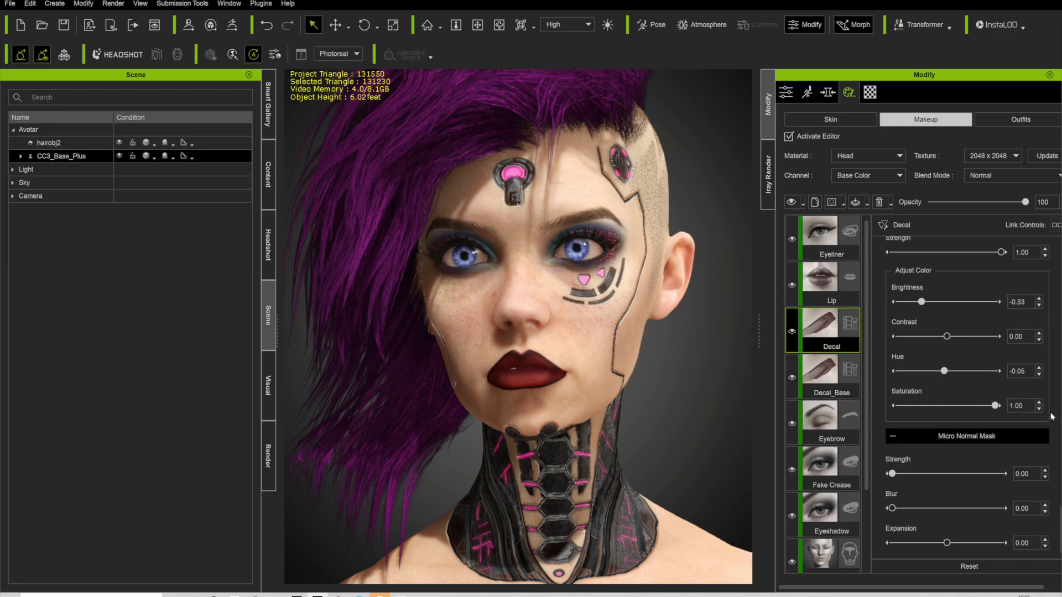
scroll(1053, 417, up, 10)
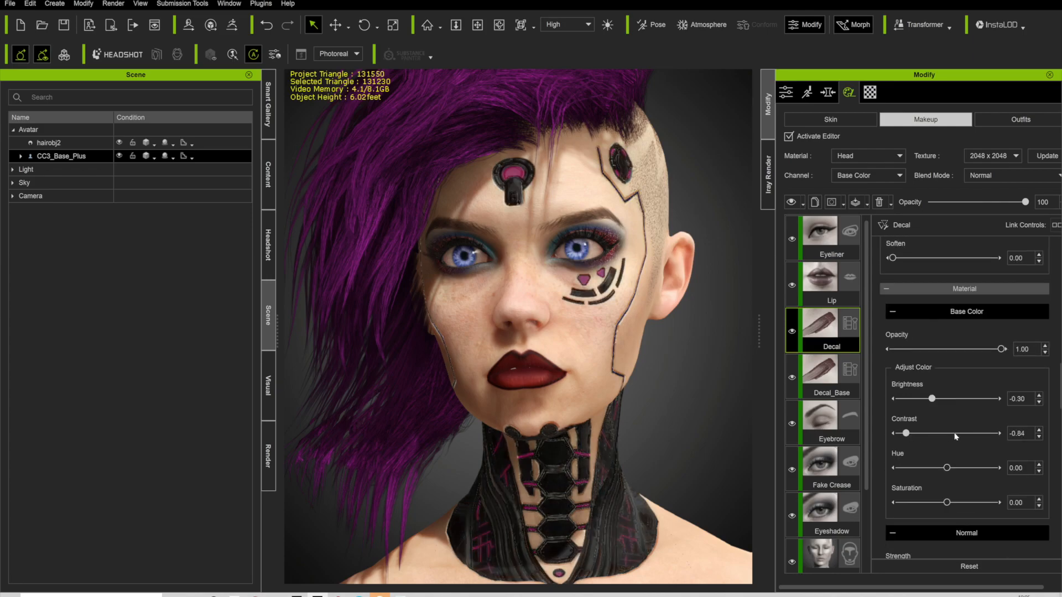
drag(856, 445, 936, 434)
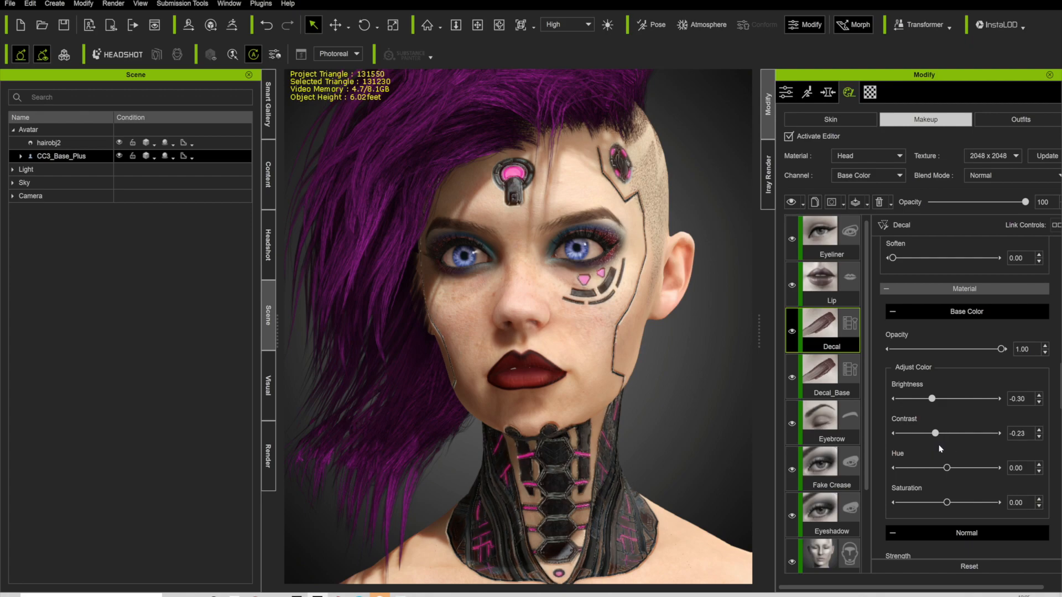
Try the Decal layer's Glow Hue at 0.53, set it to -0.19 and check the glowing implants
click(832, 386)
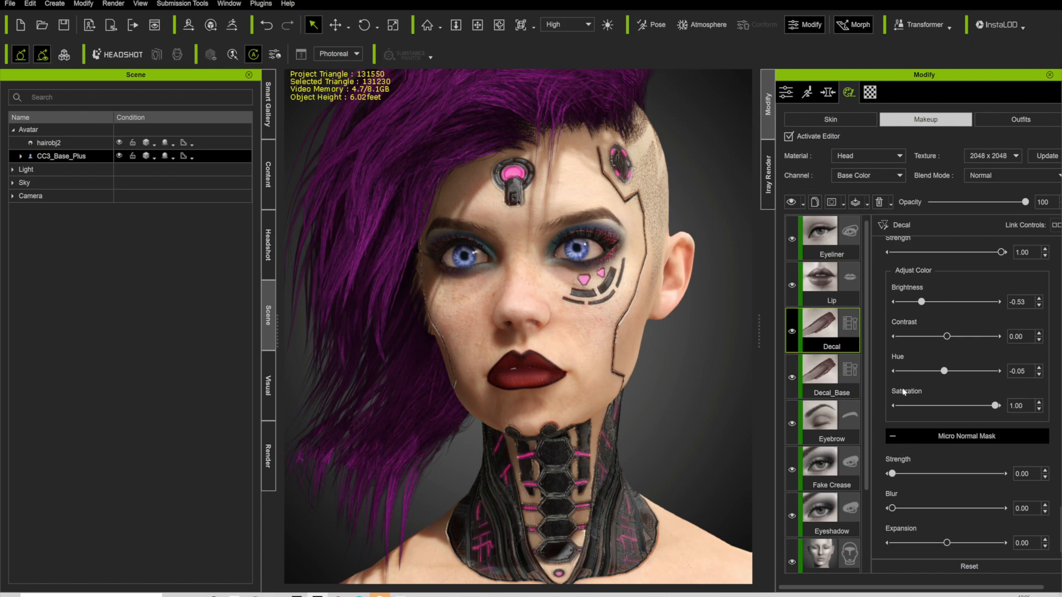
drag(995, 408, 1059, 407)
scroll(1032, 393, up, 1)
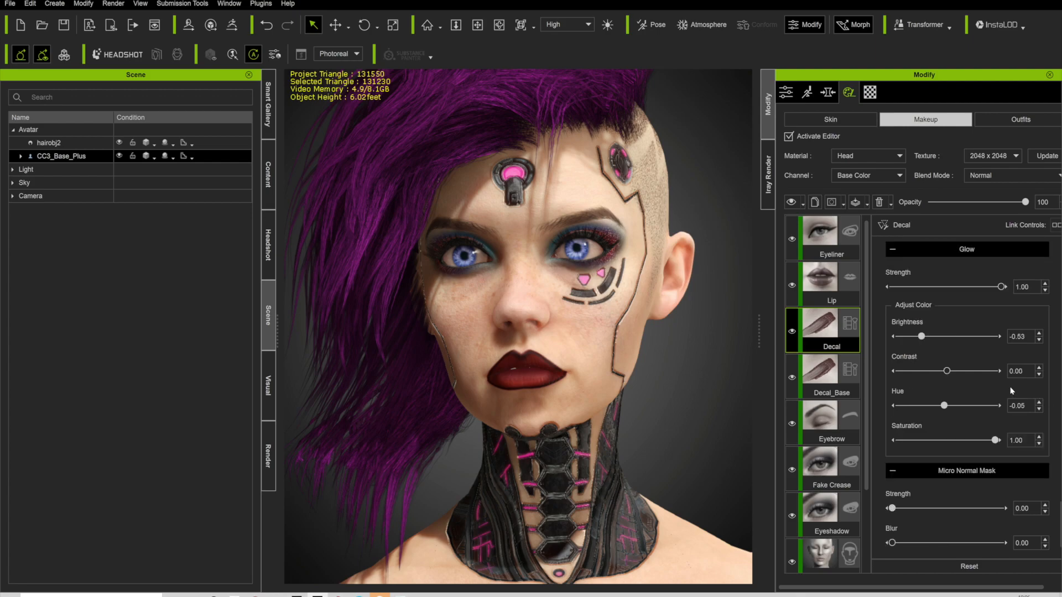
drag(947, 406, 972, 406)
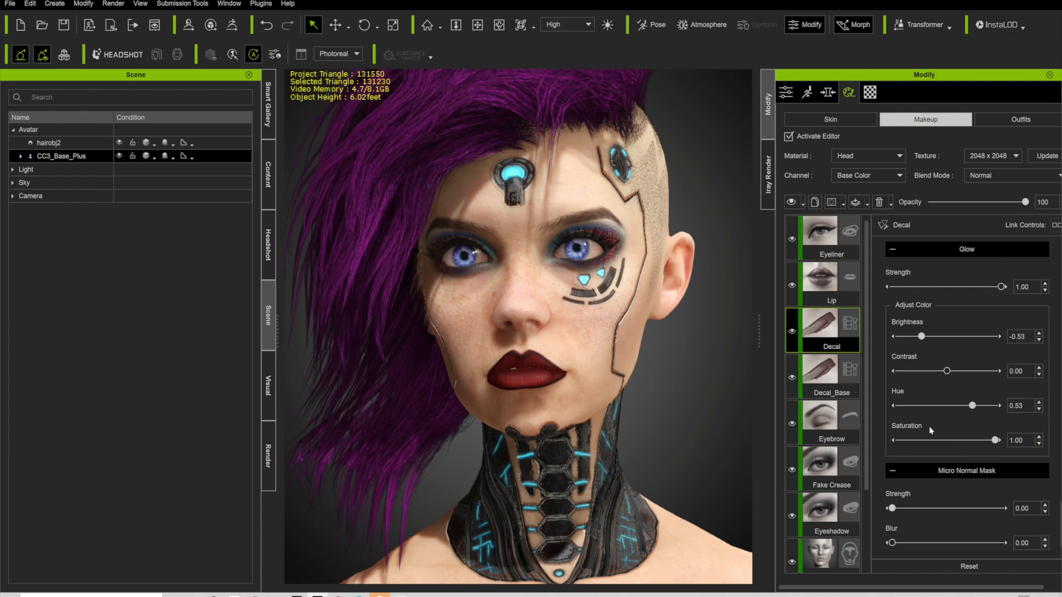
drag(972, 405, 941, 410)
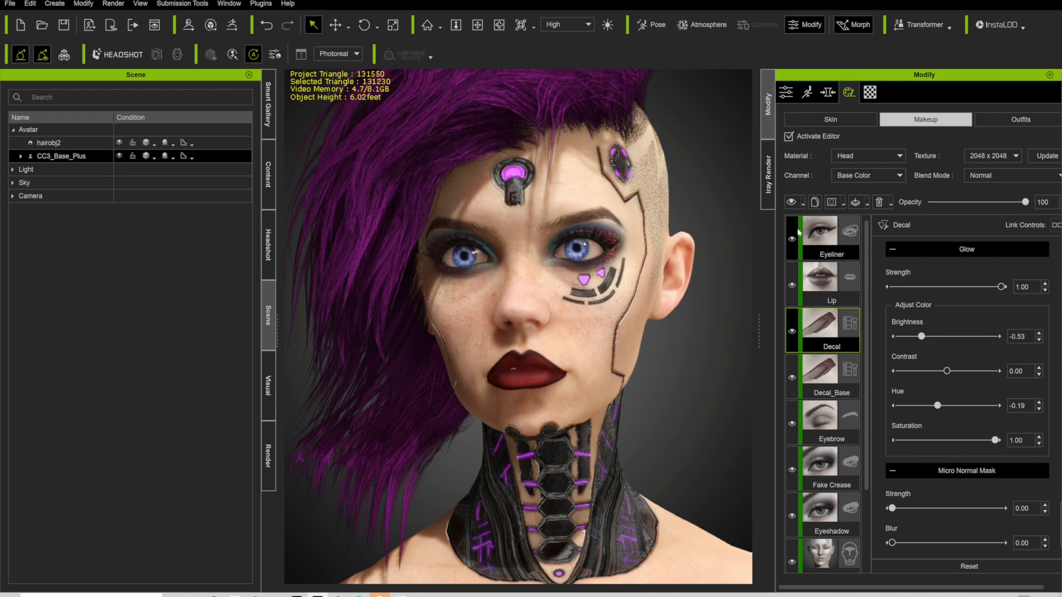
scroll(630, 389, down, 3)
scroll(630, 390, up, 3)
scroll(630, 389, down, 1)
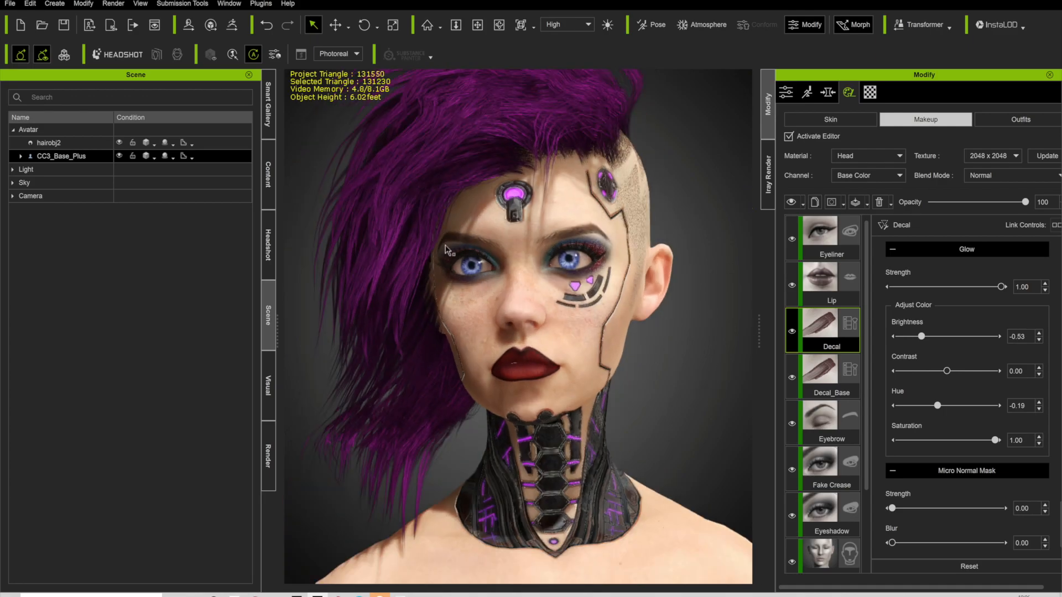